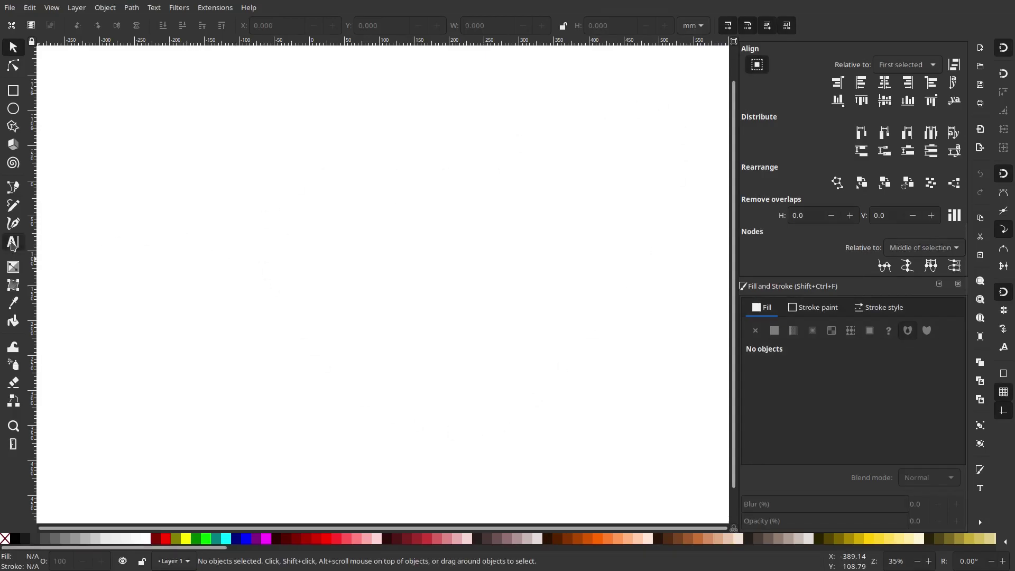
Create a flowed text frame in the middle of the canvas and enter the letter T in it.
{"action": "left_click", "coordinate": [13, 242]}
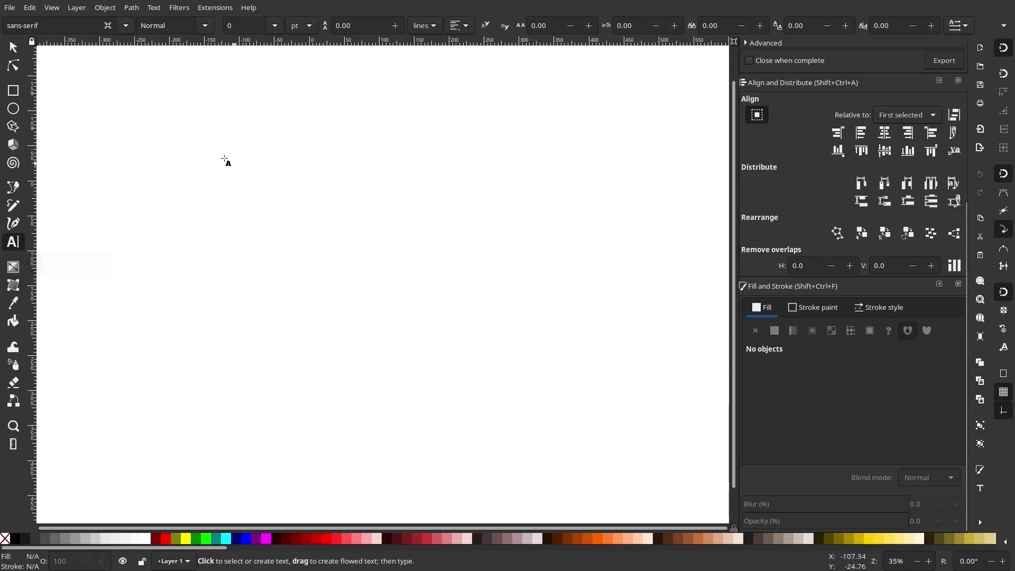
{"action": "left_click_drag", "start_coordinate": [247, 177], "coordinate": [528, 338]}
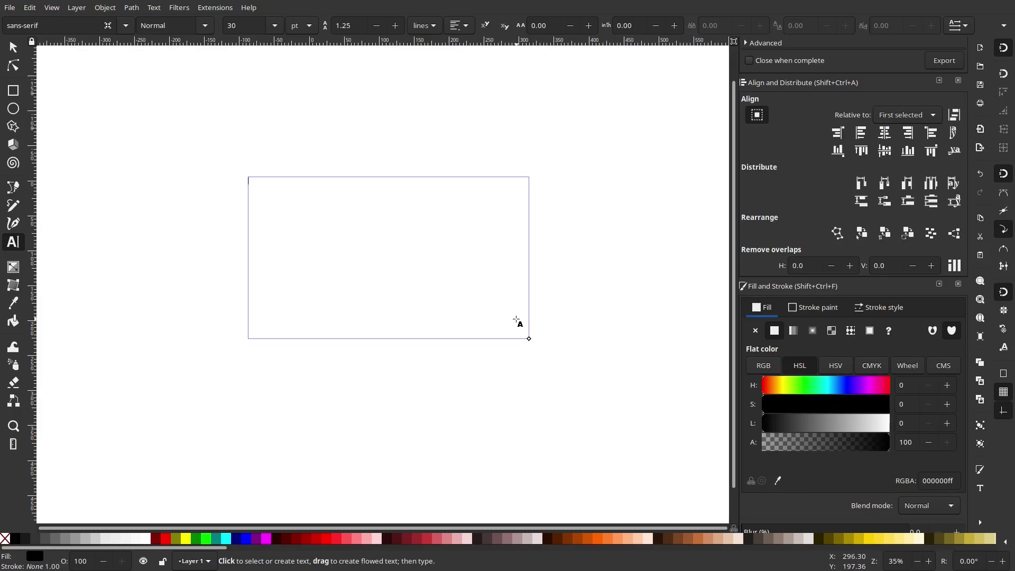
{"action": "scroll", "coordinate": [242, 175], "scroll_direction": "up", "scroll_amount": 4}
{"action": "scroll", "coordinate": [306, 210], "scroll_direction": "up", "scroll_amount": 3}
{"action": "scroll", "coordinate": [308, 212], "scroll_direction": "down", "scroll_amount": 4}
{"action": "scroll", "coordinate": [325, 234], "scroll_direction": "down", "scroll_amount": 2}
{"action": "scroll", "coordinate": [311, 223], "scroll_direction": "up", "scroll_amount": 4}
{"action": "scroll", "coordinate": [311, 222], "scroll_direction": "down", "scroll_amount": 1}
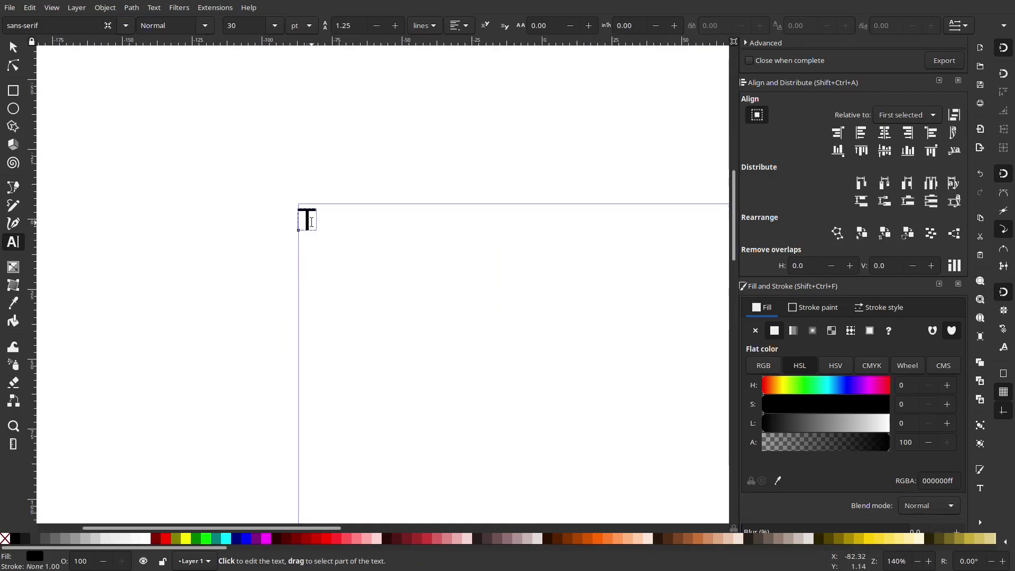
{"action": "scroll", "coordinate": [364, 248], "scroll_direction": "down", "scroll_amount": 1}
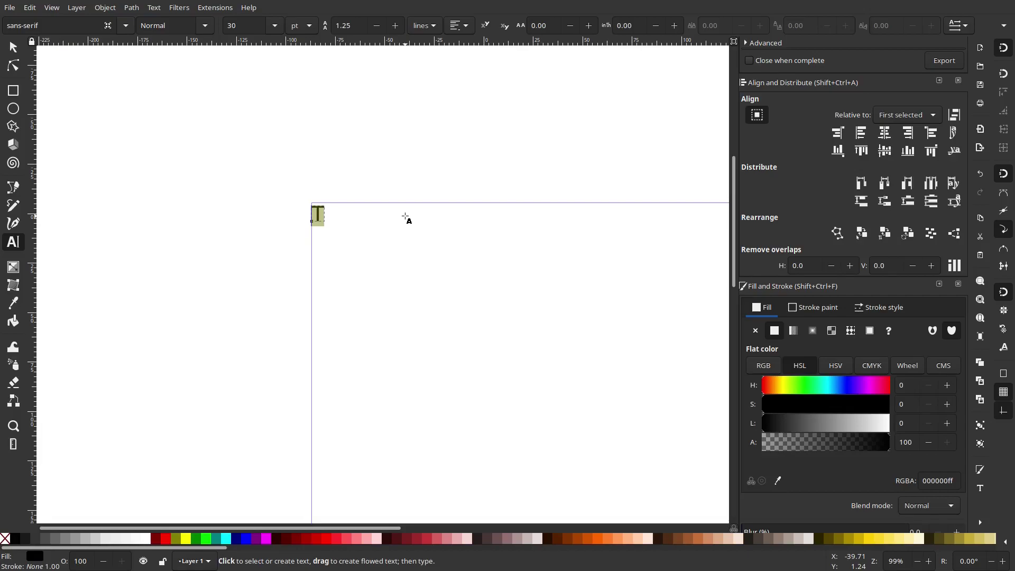
Set the font of the letter T to Pokemon Solid.
{"action": "left_click", "coordinate": [128, 27]}
{"action": "left_click_drag", "start_coordinate": [133, 60], "coordinate": [133, 516]}
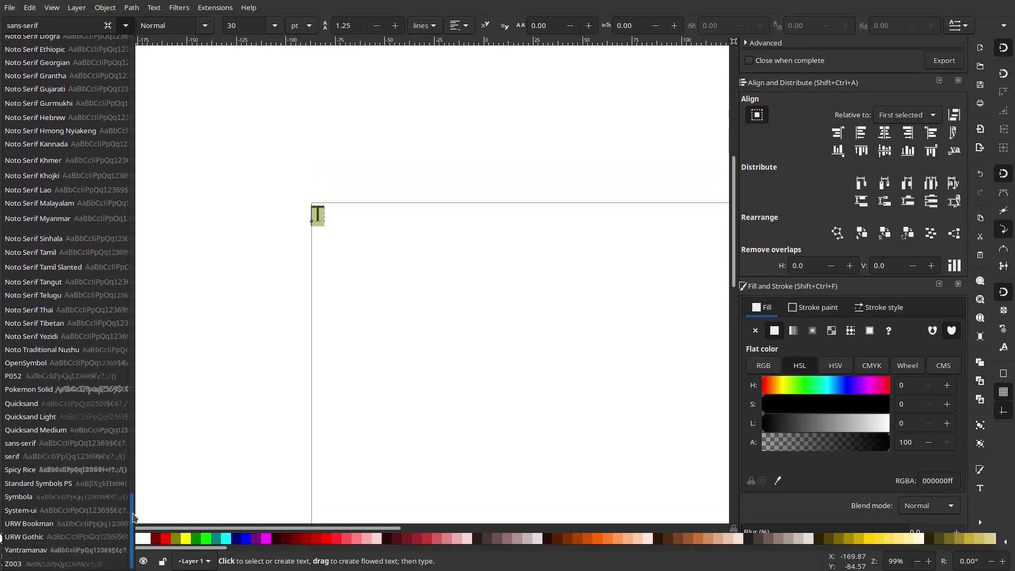
{"action": "left_click", "coordinate": [57, 390]}
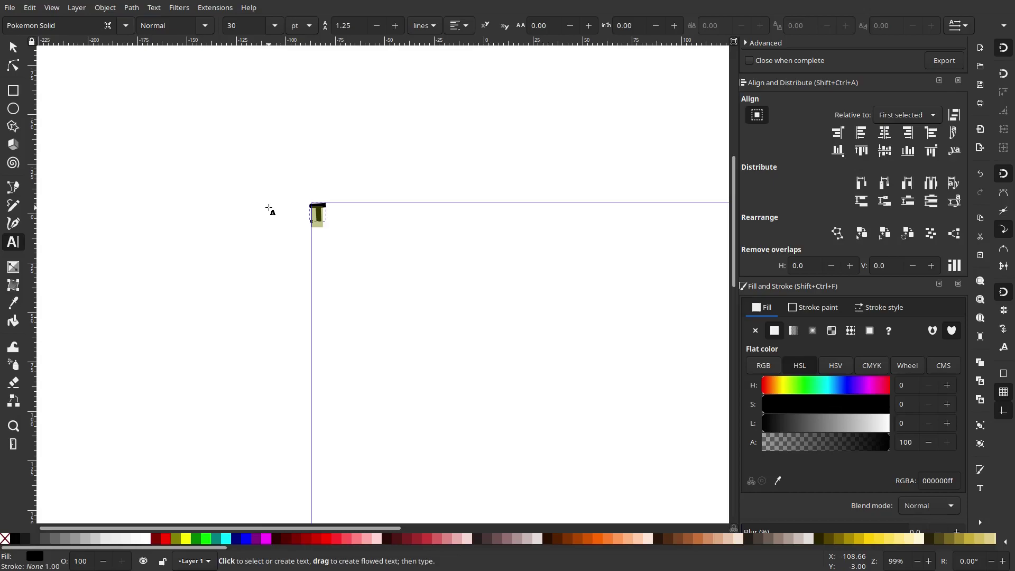
Enlarge the T to about 96 mm wide and 107 mm high.
{"action": "left_click", "coordinate": [14, 50]}
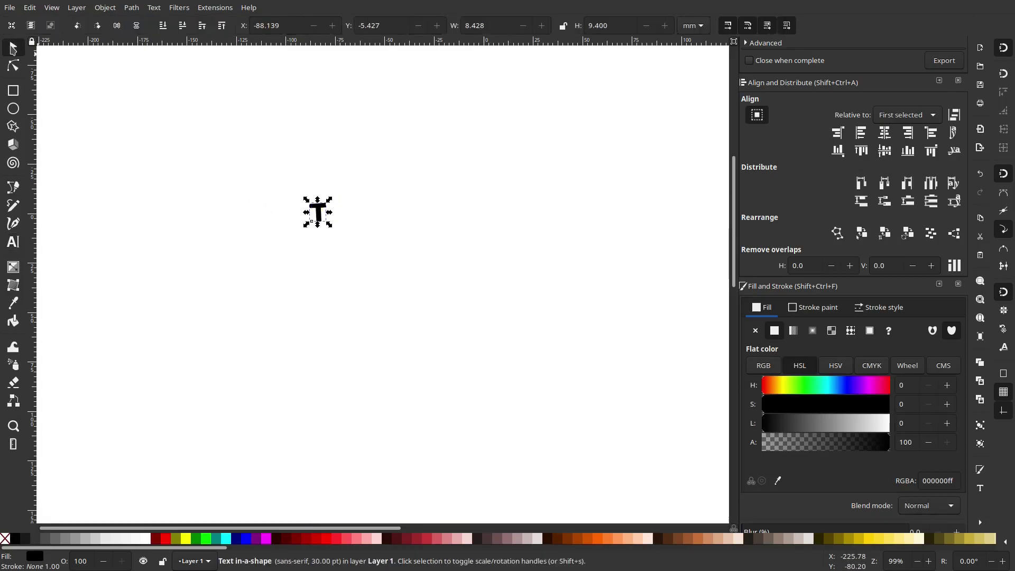
{"action": "scroll", "coordinate": [339, 231], "scroll_direction": "down", "scroll_amount": 1}
{"action": "left_click_drag", "start_coordinate": [332, 226], "coordinate": [454, 327]}
{"action": "scroll", "coordinate": [412, 310], "scroll_direction": "down", "scroll_amount": 2}
{"action": "scroll", "coordinate": [378, 293], "scroll_direction": "up", "scroll_amount": 1}
{"action": "left_click_drag", "start_coordinate": [390, 291], "coordinate": [409, 281]}
{"action": "left_click", "coordinate": [435, 225]}
{"action": "left_click_drag", "start_coordinate": [292, 218], "coordinate": [270, 218]}
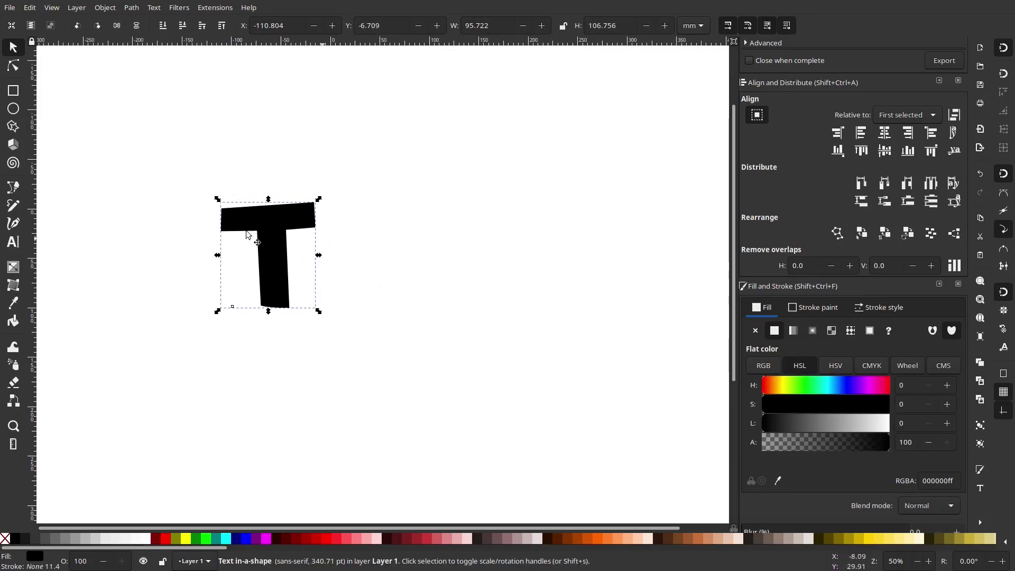
Move the T left, duplicate it, and turn the copy into a lowercase u beside the T.
{"action": "left_click_drag", "start_coordinate": [269, 224], "coordinate": [215, 232]}
{"action": "right_click", "coordinate": [220, 231]}
{"action": "left_click", "coordinate": [248, 301]}
{"action": "left_click_drag", "start_coordinate": [255, 275], "coordinate": [331, 288]}
{"action": "left_click", "coordinate": [13, 242]}
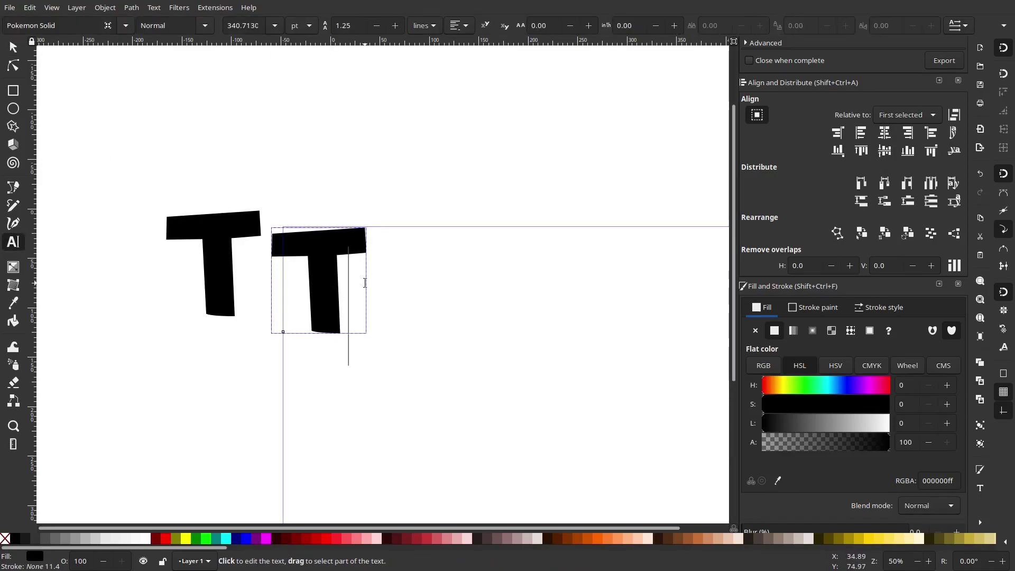
{"action": "type", "text": "u"}
{"action": "key", "text": "Left"}
{"action": "key", "text": "BackSpace"}
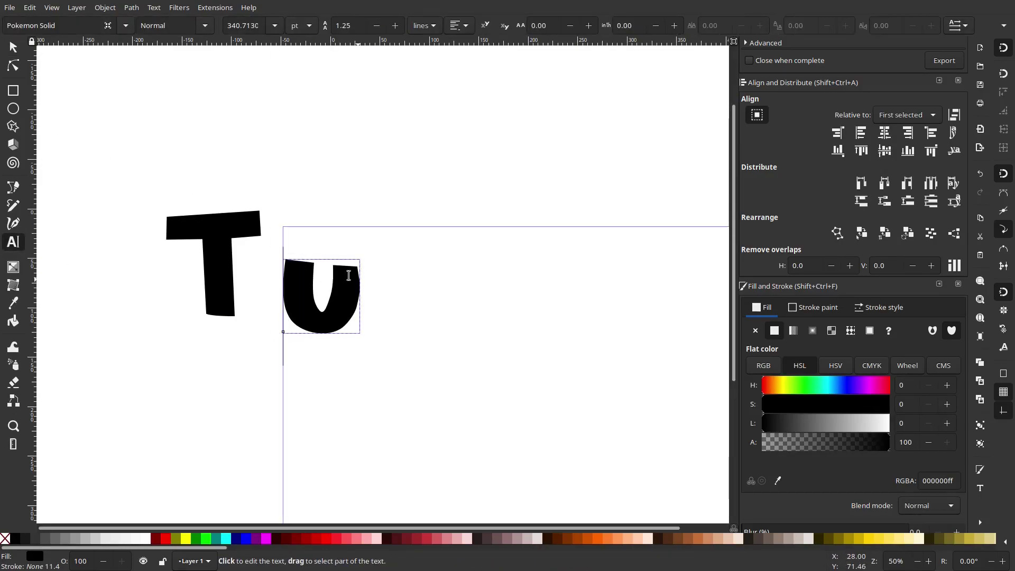
{"action": "left_click", "coordinate": [14, 46]}
{"action": "left_click_drag", "start_coordinate": [301, 291], "coordinate": [413, 281]}
Duplicate the u and turn the copy into a lowercase t placed directly beside the u.
{"action": "right_click", "coordinate": [268, 274]}
{"action": "left_click", "coordinate": [325, 309]}
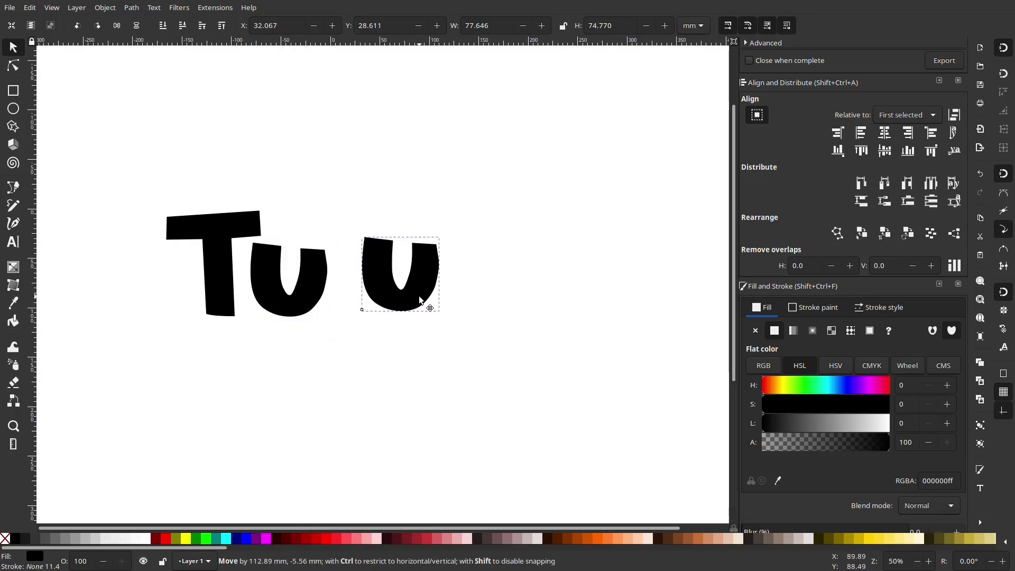
{"action": "left_click", "coordinate": [13, 242]}
{"action": "type", "text": "t"}
{"action": "key", "text": "Left"}
{"action": "key", "text": "BackSpace"}
{"action": "left_click", "coordinate": [12, 48]}
{"action": "mouse_move", "coordinate": [371, 258]}
{"action": "left_mouse_down"}
{"action": "mouse_move", "coordinate": [357, 235]}
{"action": "mouse_move", "coordinate": [367, 249]}
{"action": "left_mouse_up"}
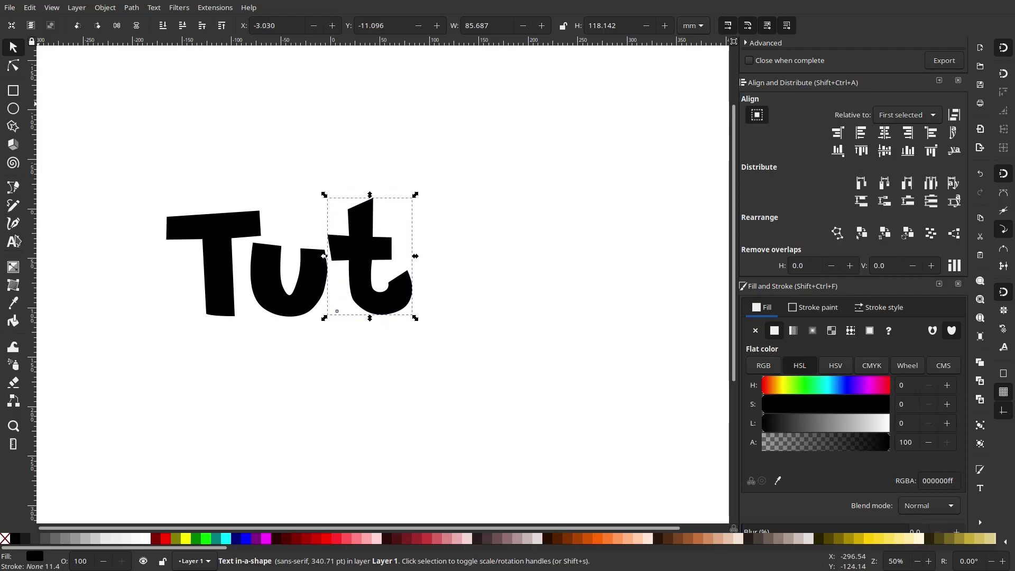
Duplicate the lowercase t and place the copy to its right.
{"action": "left_click", "coordinate": [14, 240]}
{"action": "left_click", "coordinate": [12, 49]}
{"action": "right_click", "coordinate": [363, 220]}
{"action": "left_click", "coordinate": [421, 299]}
{"action": "left_click_drag", "start_coordinate": [370, 279], "coordinate": [445, 279]}
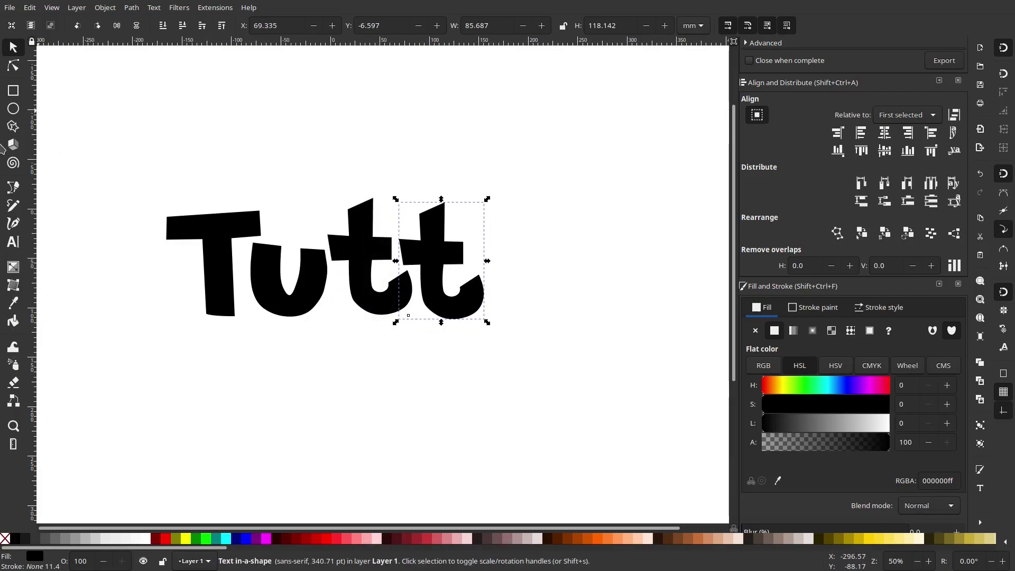
Replace the copied t with a lowercase s and place it directly beside the remaining t.
{"action": "left_click", "coordinate": [13, 242]}
{"action": "left_click", "coordinate": [476, 279]}
{"action": "type", "text": "s"}
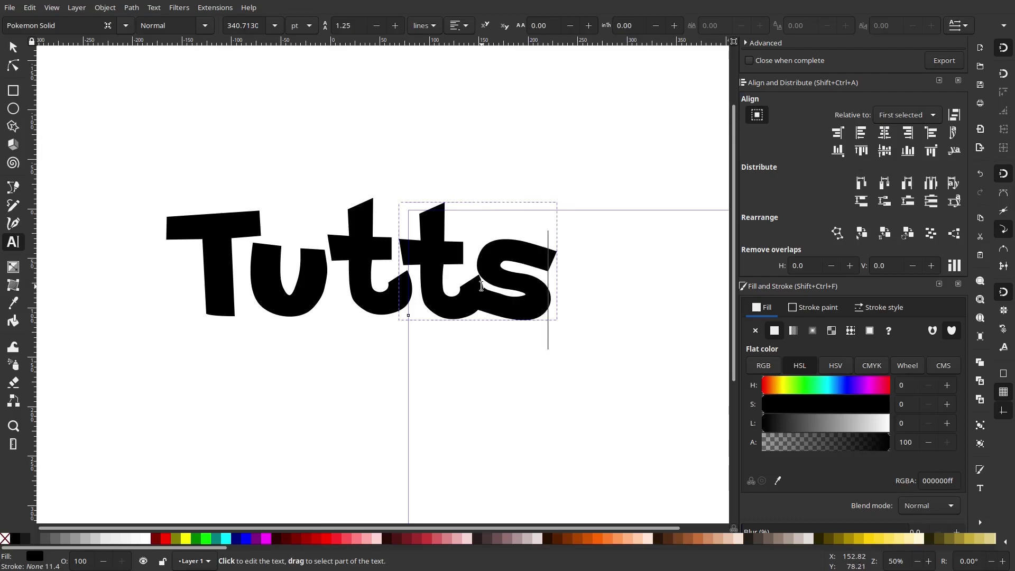
{"action": "key", "text": "Left"}
{"action": "key", "text": "BackSpace"}
{"action": "left_click", "coordinate": [13, 47]}
{"action": "left_click_drag", "start_coordinate": [457, 284], "coordinate": [485, 287]}
{"action": "left_click_drag", "start_coordinate": [485, 238], "coordinate": [479, 234]}
{"action": "left_click_drag", "start_coordinate": [518, 232], "coordinate": [465, 230]}
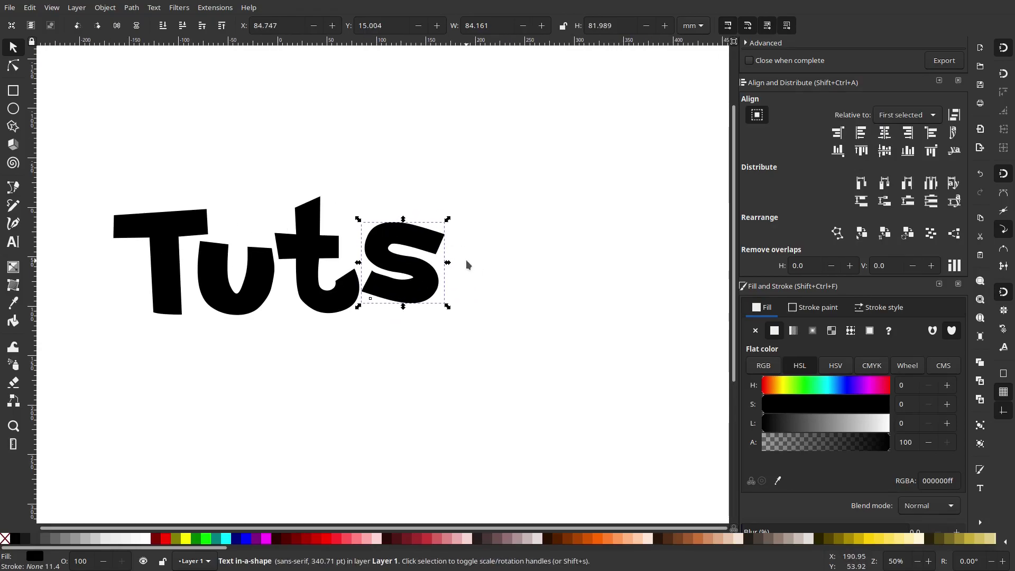
Duplicate the s and turn the copy into a capital B placed directly beside the s.
{"action": "right_click", "coordinate": [400, 221]}
{"action": "left_click", "coordinate": [419, 296]}
{"action": "left_click_drag", "start_coordinate": [425, 287], "coordinate": [514, 292]}
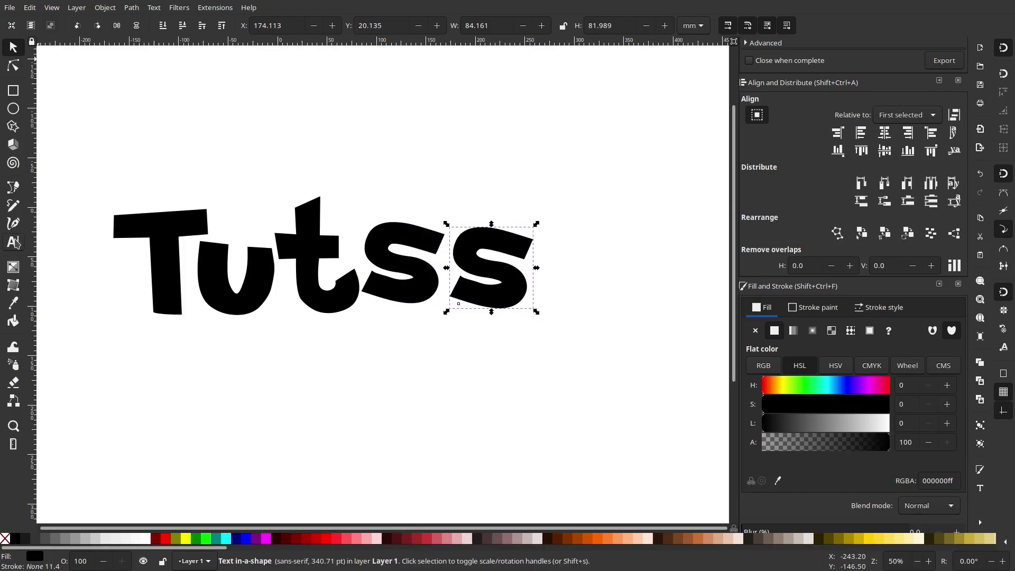
{"action": "left_click", "coordinate": [13, 242]}
{"action": "left_click", "coordinate": [516, 285]}
{"action": "type", "text": "B"}
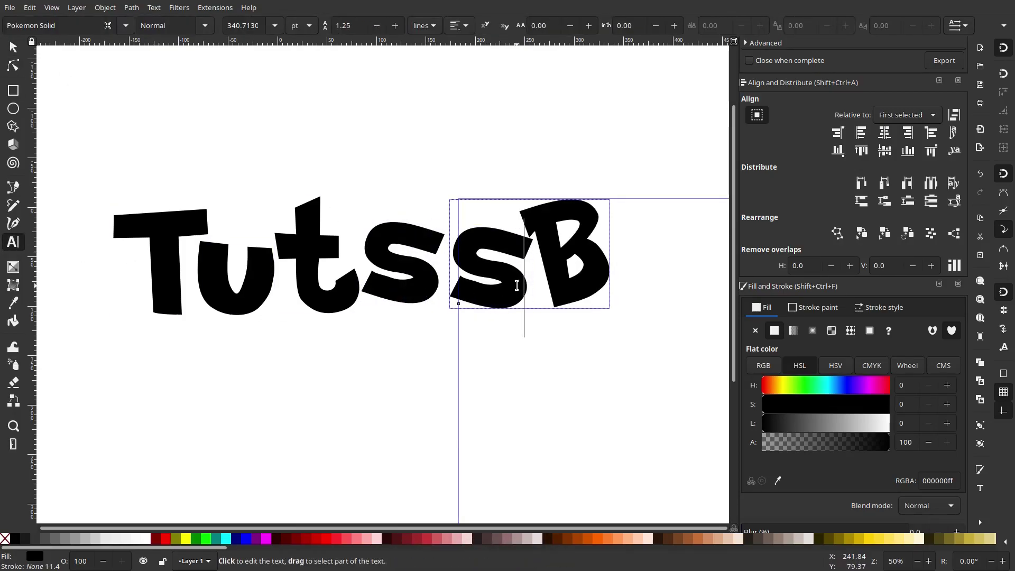
{"action": "key", "text": "BackSpace"}
{"action": "left_click", "coordinate": [13, 47]}
{"action": "left_click_drag", "start_coordinate": [561, 258], "coordinate": [471, 251]}
Duplicate the B to its right and complete the word TutsByKai with separate letters y, K, a and i.
{"action": "right_click", "coordinate": [471, 250]}
{"action": "left_click", "coordinate": [539, 303]}
{"action": "scroll", "coordinate": [521, 296], "scroll_direction": "right", "scroll_amount": 5}
{"action": "left_click_drag", "start_coordinate": [403, 265], "coordinate": [488, 276]}
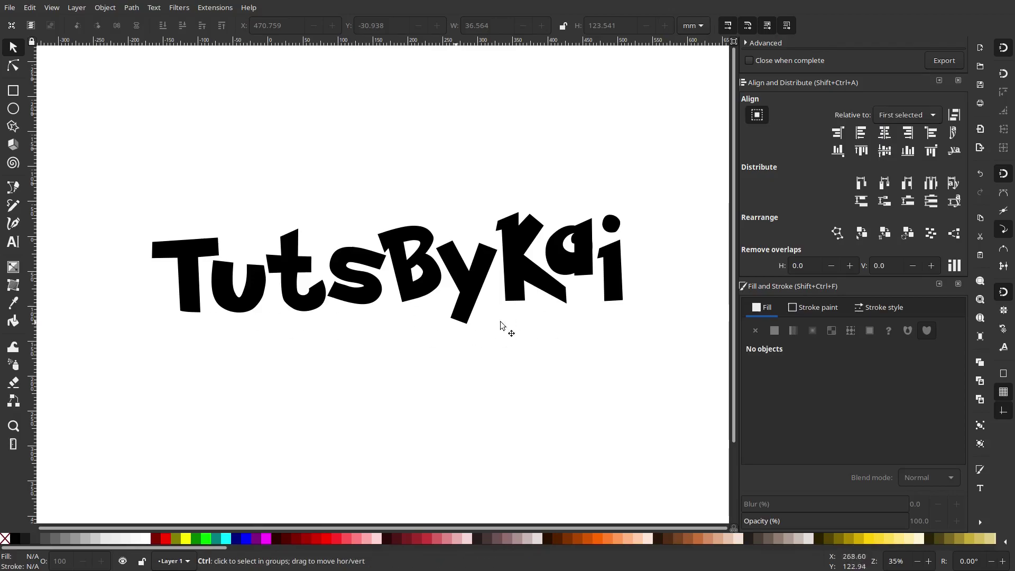
{"action": "left_click_drag", "start_coordinate": [514, 330], "coordinate": [496, 334]}
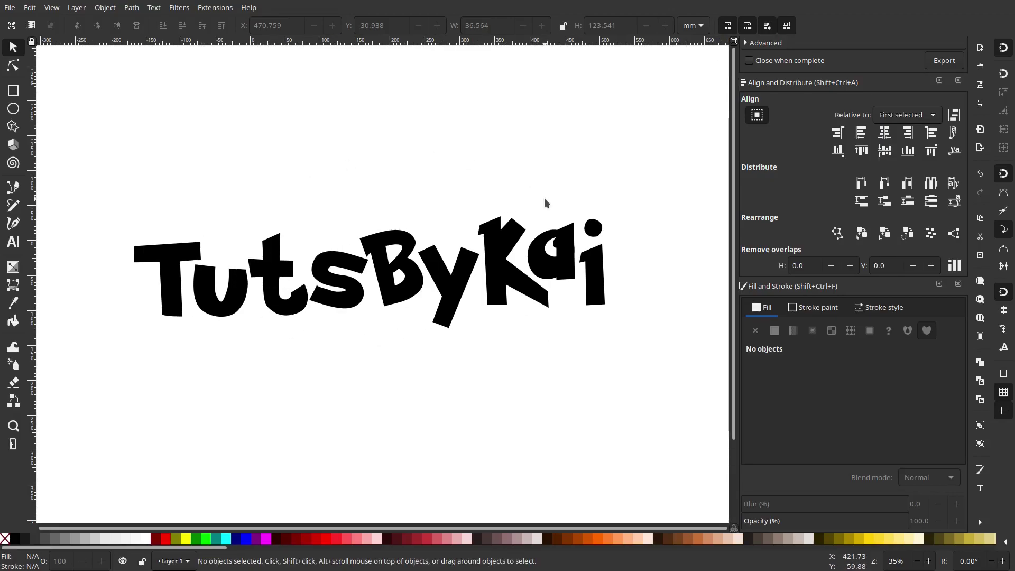
Rotate the capital T counter-clockwise and tuck it against the u.
{"action": "left_click", "coordinate": [171, 253]}
{"action": "scroll", "coordinate": [171, 253], "scroll_direction": "up", "scroll_amount": 1}
{"action": "left_click", "coordinate": [171, 254]}
{"action": "left_click_drag", "start_coordinate": [210, 226], "coordinate": [208, 218]}
{"action": "left_click_drag", "start_coordinate": [186, 253], "coordinate": [184, 255]}
Rotate the lowercase t clockwise and move it and the s closer to the u.
{"action": "left_click_drag", "start_coordinate": [270, 290], "coordinate": [318, 257]}
{"action": "left_click", "coordinate": [318, 257]}
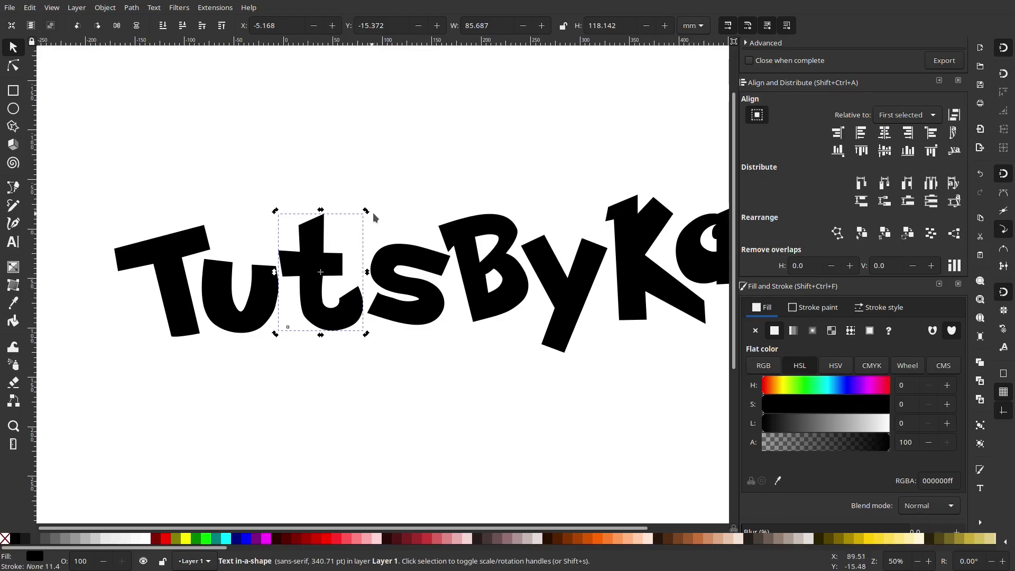
{"action": "left_click_drag", "start_coordinate": [366, 210], "coordinate": [379, 226]}
{"action": "mouse_move", "coordinate": [325, 264]}
{"action": "left_mouse_down"}
{"action": "mouse_move", "coordinate": [312, 253]}
{"action": "mouse_move", "coordinate": [322, 255]}
{"action": "left_mouse_up"}
{"action": "left_click_drag", "start_coordinate": [392, 279], "coordinate": [362, 252]}
Rotate the B clockwise until it stands nearly upright and move it left beside the s.
{"action": "left_click", "coordinate": [459, 232]}
{"action": "left_click_drag", "start_coordinate": [531, 211], "coordinate": [551, 231]}
{"action": "left_click_drag", "start_coordinate": [497, 233], "coordinate": [471, 235]}
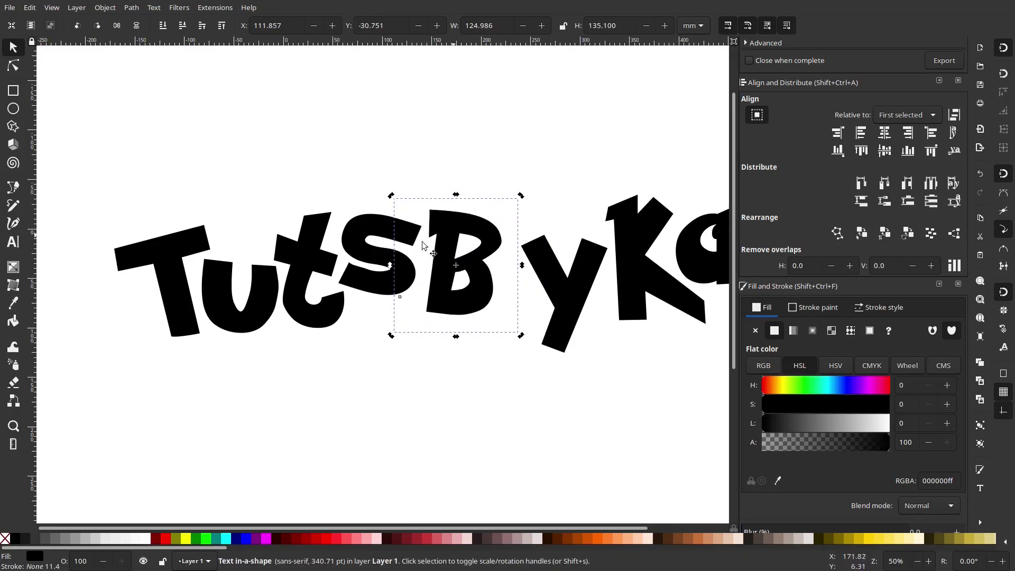
Rotate the s counter-clockwise and fit it between the t and the B.
{"action": "left_click", "coordinate": [376, 255]}
{"action": "left_click", "coordinate": [422, 218]}
{"action": "left_click_drag", "start_coordinate": [424, 210], "coordinate": [404, 195]}
{"action": "left_click_drag", "start_coordinate": [404, 260], "coordinate": [372, 258]}
{"action": "left_click_drag", "start_coordinate": [464, 226], "coordinate": [464, 226]}
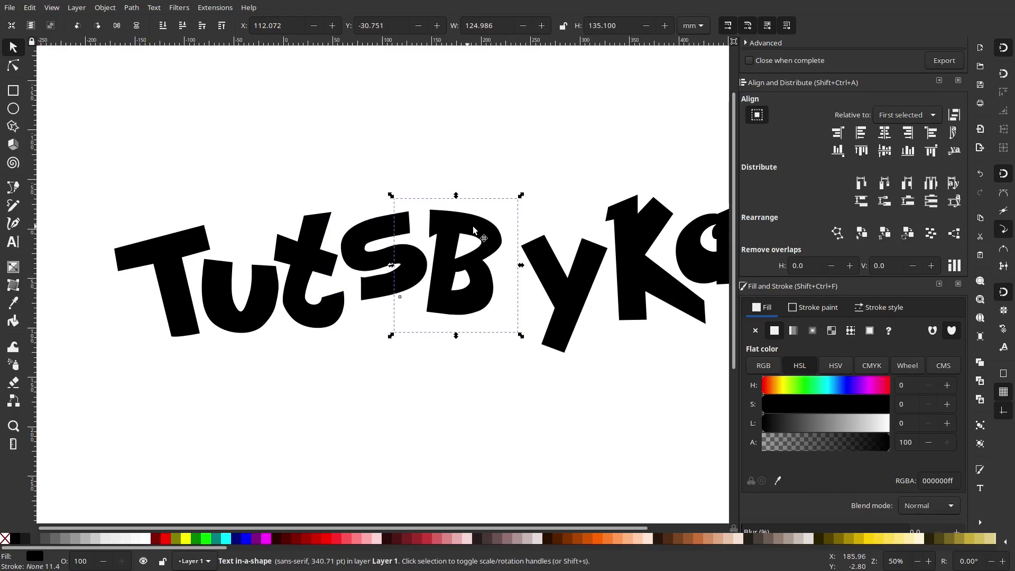
{"action": "left_click", "coordinate": [377, 336]}
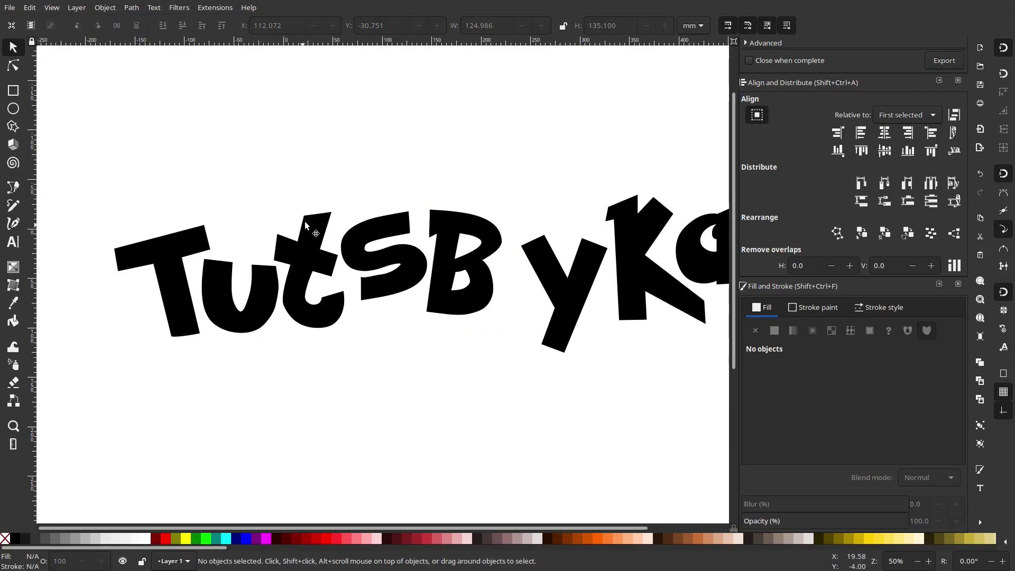
{"action": "left_click", "coordinate": [475, 225]}
{"action": "left_click_drag", "start_coordinate": [522, 197], "coordinate": [550, 183]}
{"action": "key", "text": "ctrl+z"}
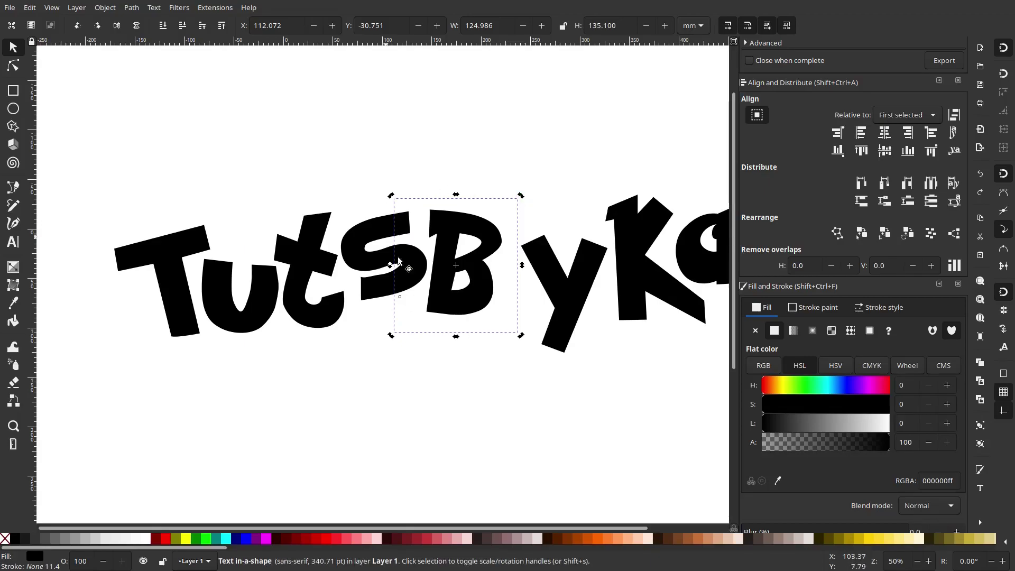
Rotate the B slightly counter-clockwise and nudge it closer to the s.
{"action": "left_click", "coordinate": [485, 230]}
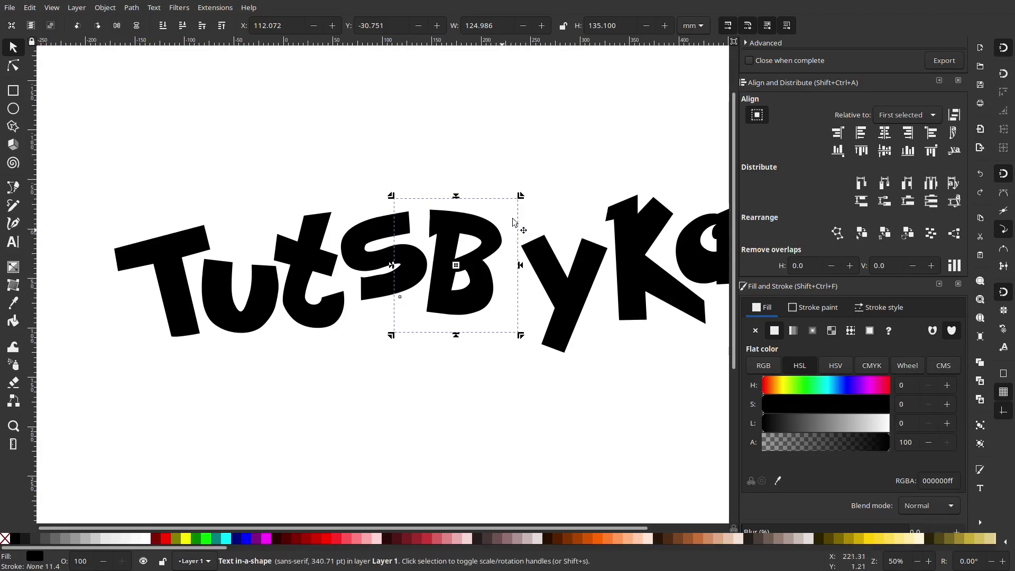
{"action": "left_click", "coordinate": [489, 242]}
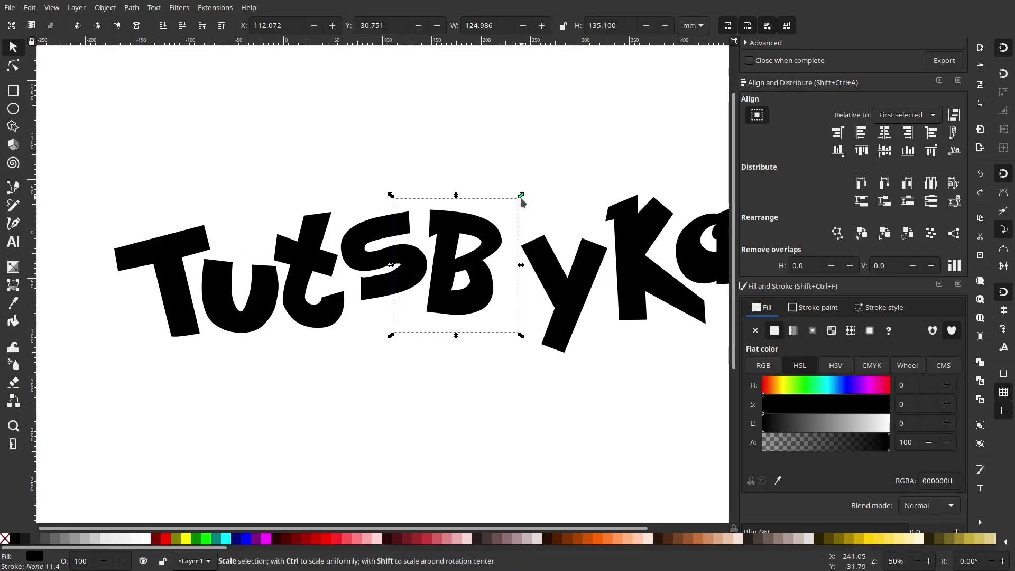
{"action": "left_click", "coordinate": [491, 230]}
{"action": "mouse_move", "coordinate": [522, 196]}
{"action": "left_mouse_down"}
{"action": "mouse_move", "coordinate": [537, 241]}
{"action": "mouse_move", "coordinate": [478, 167]}
{"action": "mouse_move", "coordinate": [513, 193]}
{"action": "left_mouse_up"}
{"action": "left_click", "coordinate": [497, 252]}
{"action": "left_click_drag", "start_coordinate": [497, 253], "coordinate": [495, 251]}
Rotate the y clockwise and move it left against the B.
{"action": "left_click", "coordinate": [554, 286]}
{"action": "left_click_drag", "start_coordinate": [554, 286], "coordinate": [523, 292]}
{"action": "left_click", "coordinate": [526, 292]}
{"action": "left_click_drag", "start_coordinate": [579, 245], "coordinate": [592, 254]}
{"action": "left_click_drag", "start_coordinate": [568, 272], "coordinate": [500, 243]}
Move the last letters of Kai left to close the gaps after the y.
{"action": "scroll", "coordinate": [533, 258], "scroll_direction": "right", "scroll_amount": 4}
{"action": "left_click_drag", "start_coordinate": [619, 246], "coordinate": [582, 246]}
{"action": "left_click_drag", "start_coordinate": [676, 255], "coordinate": [636, 251]}
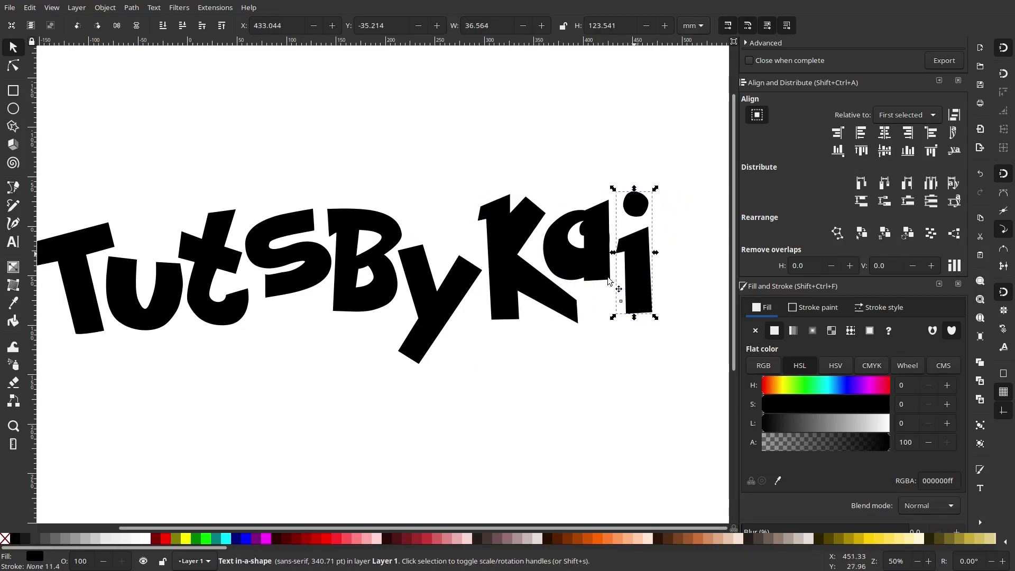
{"action": "left_click", "coordinate": [552, 301]}
{"action": "scroll", "coordinate": [502, 352], "scroll_direction": "down", "scroll_amount": 5}
{"action": "scroll", "coordinate": [497, 353], "scroll_direction": "up", "scroll_amount": 2}
{"action": "left_click", "coordinate": [480, 361]}
{"action": "scroll", "coordinate": [509, 354], "scroll_direction": "down", "scroll_amount": 4}
{"action": "scroll", "coordinate": [510, 354], "scroll_direction": "up", "scroll_amount": 6}
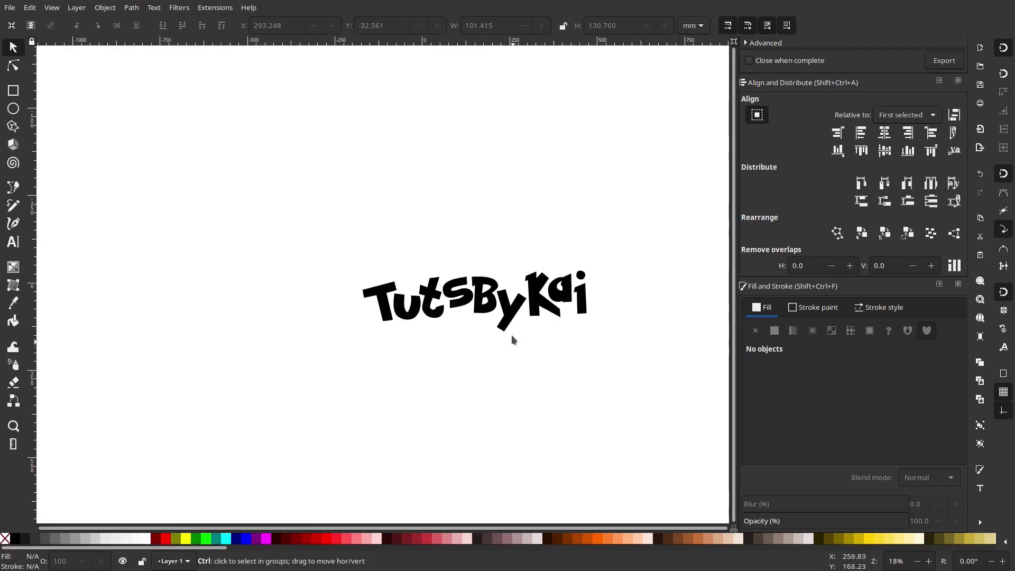
Rotate the y further clockwise and raise it between the B and the K.
{"action": "left_click", "coordinate": [509, 296], "text": "ctrl"}
{"action": "left_click_drag", "start_coordinate": [552, 233], "coordinate": [538, 250]}
{"action": "left_click_drag", "start_coordinate": [524, 283], "coordinate": [549, 255]}
{"action": "left_click", "coordinate": [523, 265]}
{"action": "left_click", "coordinate": [466, 256]}
Nudge the lowercase t and the s into tighter spacing, and rotate the B slightly counter-clockwise.
{"action": "left_click_drag", "start_coordinate": [396, 256], "coordinate": [349, 262]}
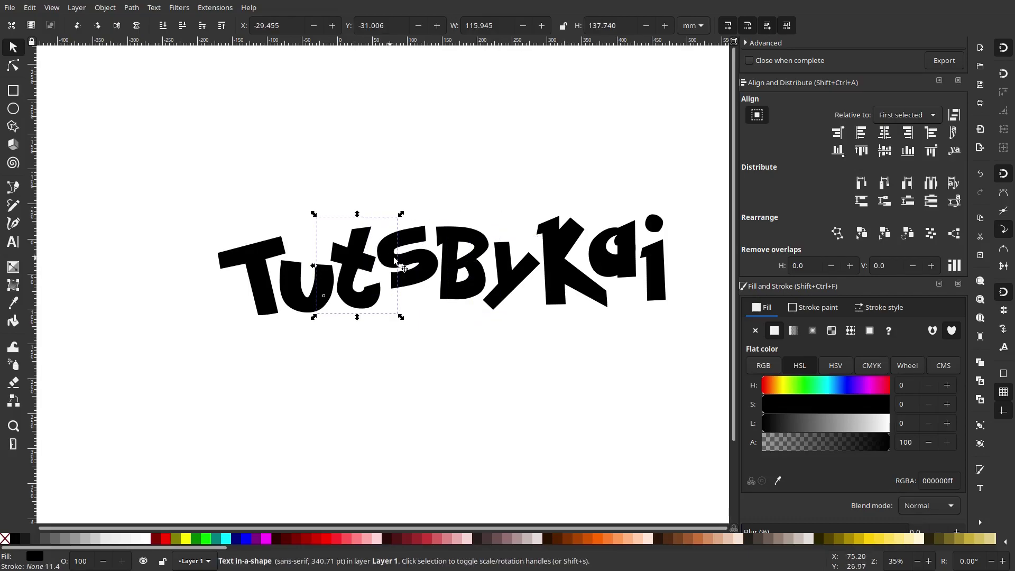
{"action": "left_click_drag", "start_coordinate": [418, 263], "coordinate": [423, 259]}
{"action": "scroll", "coordinate": [469, 250], "scroll_direction": "up", "scroll_amount": 1}
{"action": "left_click", "coordinate": [479, 239]}
{"action": "left_click", "coordinate": [494, 234]}
{"action": "left_click_drag", "start_coordinate": [515, 202], "coordinate": [507, 197]}
{"action": "left_click", "coordinate": [480, 262]}
Move the y and the letters of Kai left to tighten the spacing after the B.
{"action": "left_click_drag", "start_coordinate": [530, 277], "coordinate": [512, 278]}
{"action": "left_click_drag", "start_coordinate": [584, 266], "coordinate": [578, 265]}
{"action": "left_click_drag", "start_coordinate": [659, 257], "coordinate": [556, 267]}
{"action": "mouse_move", "coordinate": [626, 260]}
{"action": "left_mouse_down"}
{"action": "mouse_move", "coordinate": [610, 241]}
{"action": "mouse_move", "coordinate": [611, 252]}
{"action": "left_mouse_up"}
{"action": "scroll", "coordinate": [608, 254], "scroll_direction": "down", "scroll_amount": 3}
{"action": "left_click", "coordinate": [555, 306]}
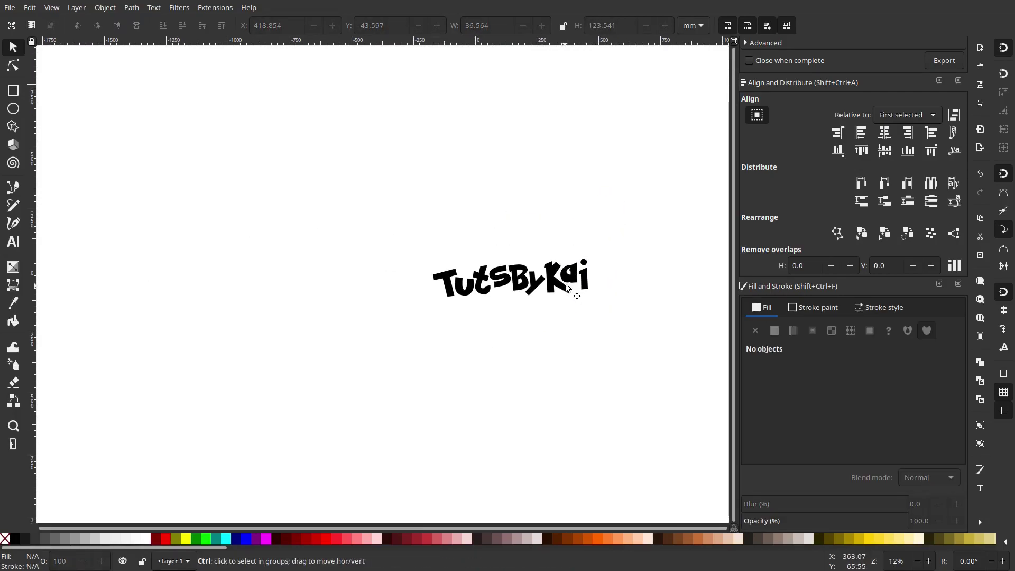
Rotate all nine letters together slightly clockwise to level the word.
{"action": "scroll", "coordinate": [579, 293], "scroll_direction": "up", "scroll_amount": 1}
{"action": "left_click_drag", "start_coordinate": [697, 392], "coordinate": [236, 167]}
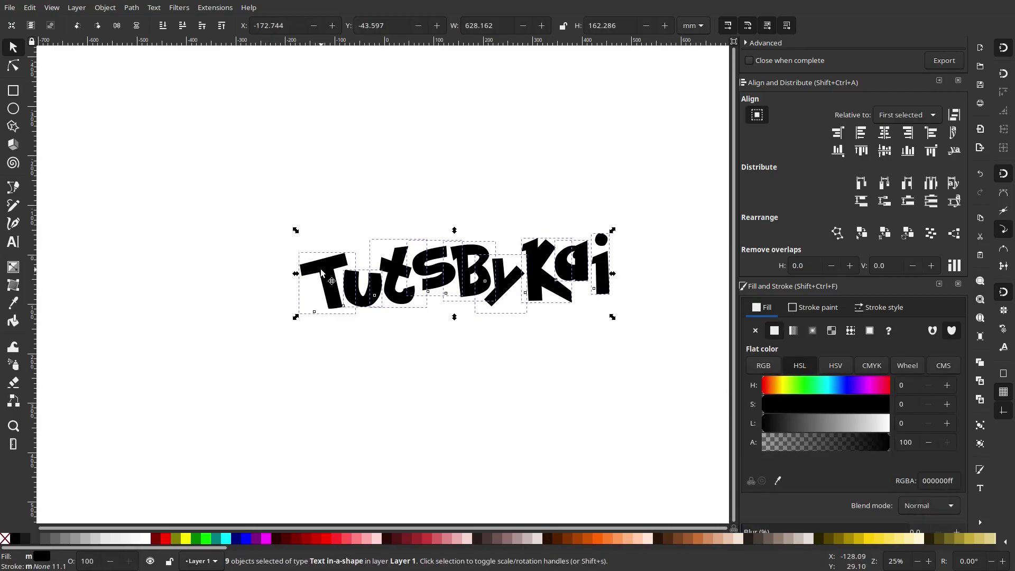
{"action": "mouse_move", "coordinate": [299, 227]}
{"action": "left_mouse_down"}
{"action": "mouse_move", "coordinate": [309, 217]}
{"action": "mouse_move", "coordinate": [293, 230]}
{"action": "left_mouse_up"}
{"action": "left_click", "coordinate": [279, 216]}
Select all the letters and change their fill from black to bright yellow.
{"action": "scroll", "coordinate": [528, 341], "scroll_direction": "right", "scroll_amount": 2}
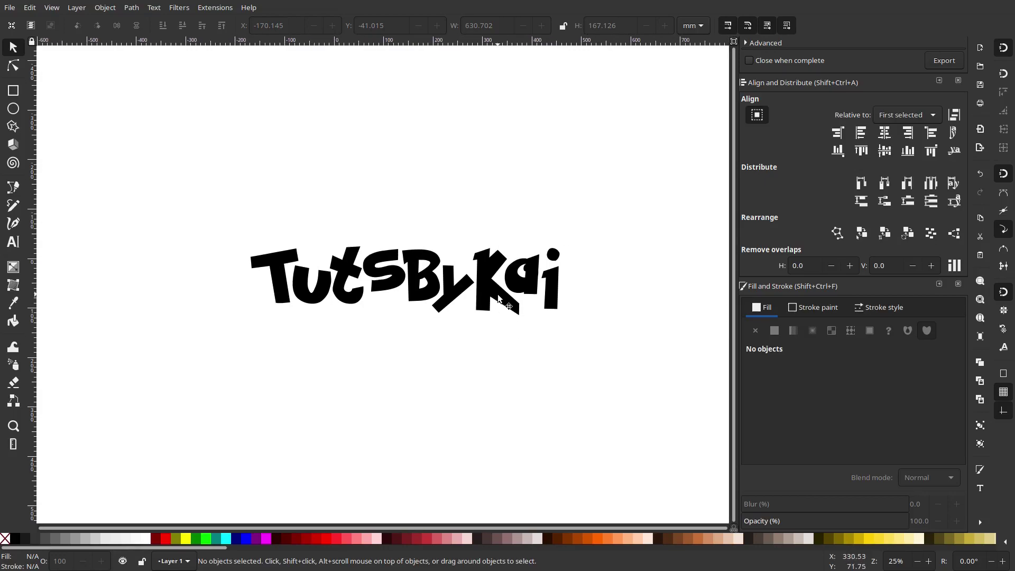
{"action": "scroll", "coordinate": [452, 274], "scroll_direction": "down", "scroll_amount": 2}
{"action": "scroll", "coordinate": [452, 274], "scroll_direction": "up", "scroll_amount": 3}
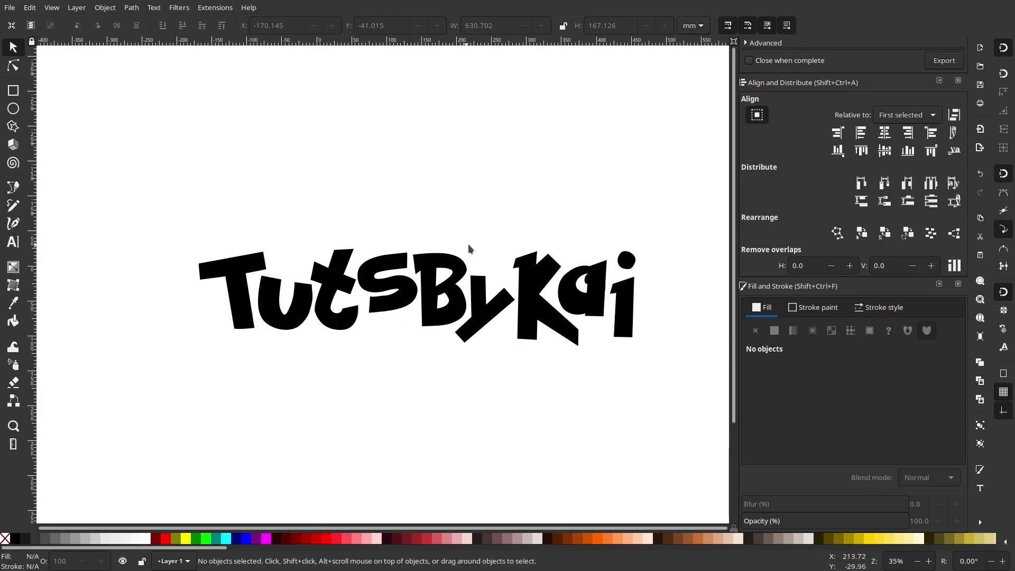
{"action": "left_click_drag", "start_coordinate": [535, 347], "coordinate": [103, 177]}
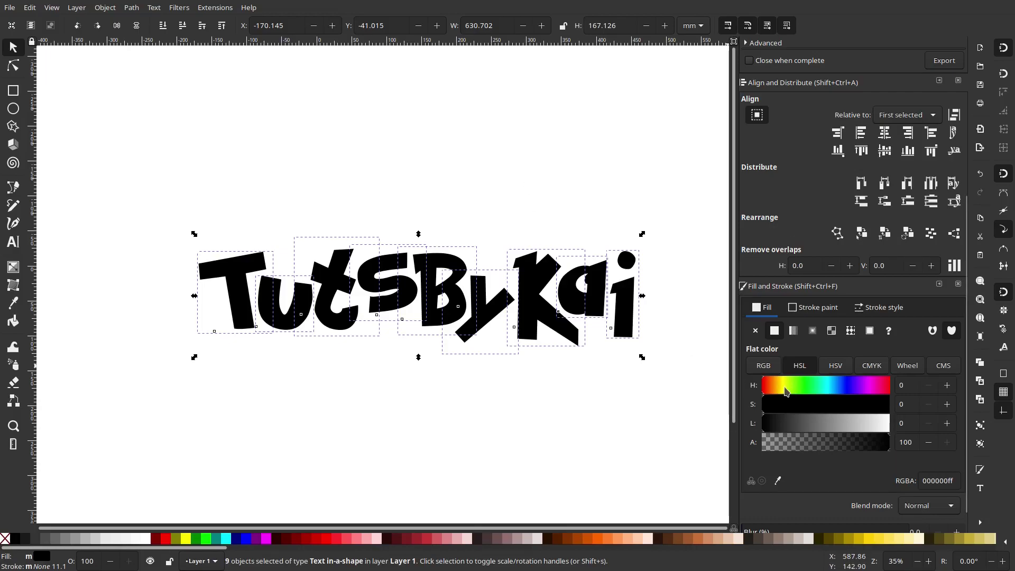
{"action": "left_click_drag", "start_coordinate": [791, 402], "coordinate": [835, 425]}
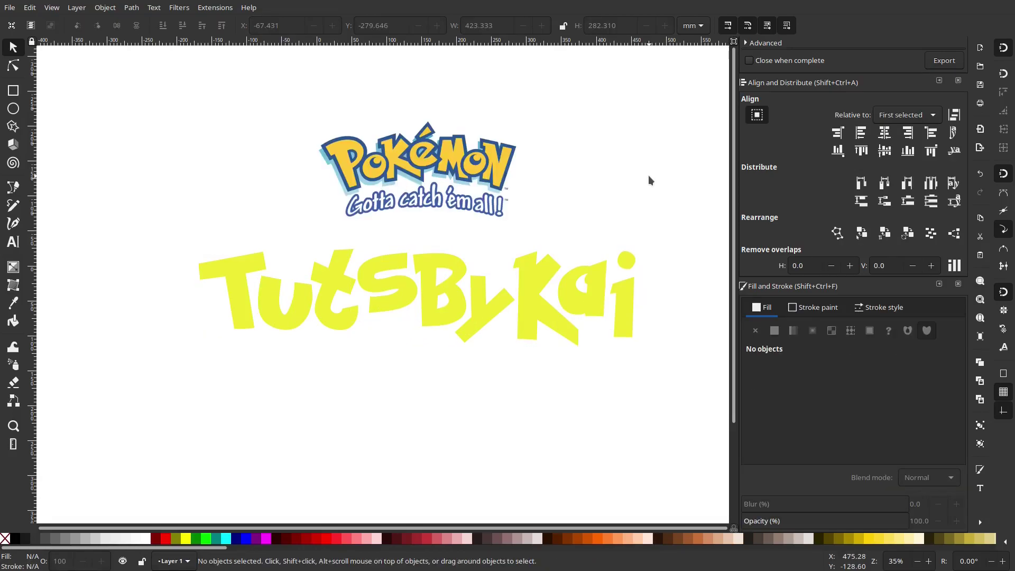
Raise the lowercase t, s, B, y, K, a and i so the word arches upward above the T and u.
{"action": "left_click_drag", "start_coordinate": [648, 176], "coordinate": [653, 186]}
{"action": "left_click", "coordinate": [454, 180]}
{"action": "left_click", "coordinate": [620, 185]}
{"action": "left_click_drag", "start_coordinate": [330, 292], "coordinate": [338, 275]}
{"action": "left_click_drag", "start_coordinate": [405, 300], "coordinate": [458, 253]}
{"action": "left_click_drag", "start_coordinate": [501, 322], "coordinate": [505, 304]}
{"action": "left_click_drag", "start_coordinate": [548, 274], "coordinate": [549, 256]}
{"action": "left_click_drag", "start_coordinate": [611, 286], "coordinate": [614, 263]}
{"action": "left_click_drag", "start_coordinate": [639, 304], "coordinate": [644, 293]}
Enlarge the capital T to about 128 by 140 mm, tilt it slightly counter-clockwise and fit it beside the u.
{"action": "left_click", "coordinate": [255, 341]}
{"action": "left_click", "coordinate": [251, 290]}
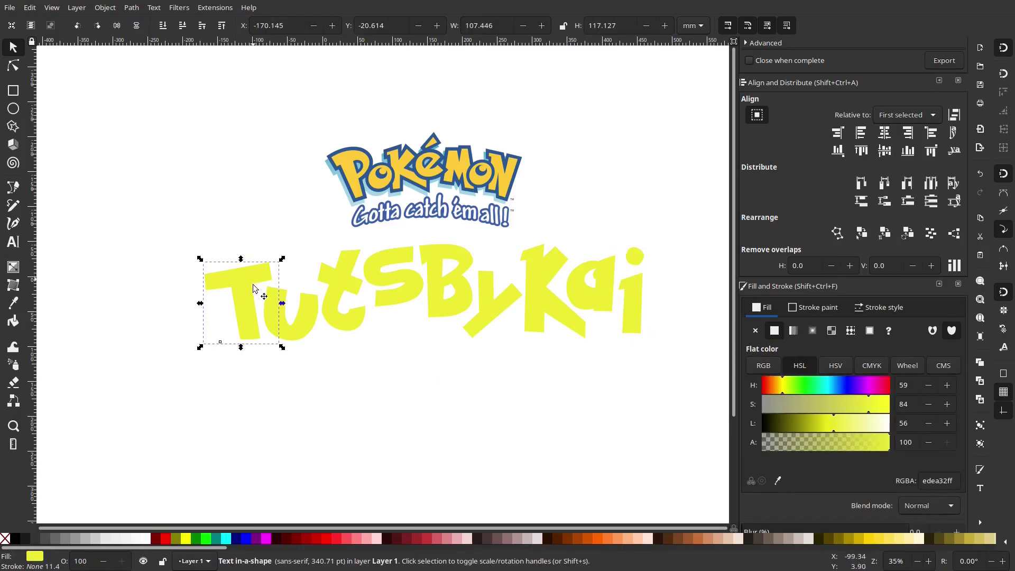
{"action": "left_click_drag", "start_coordinate": [200, 348], "coordinate": [185, 363]}
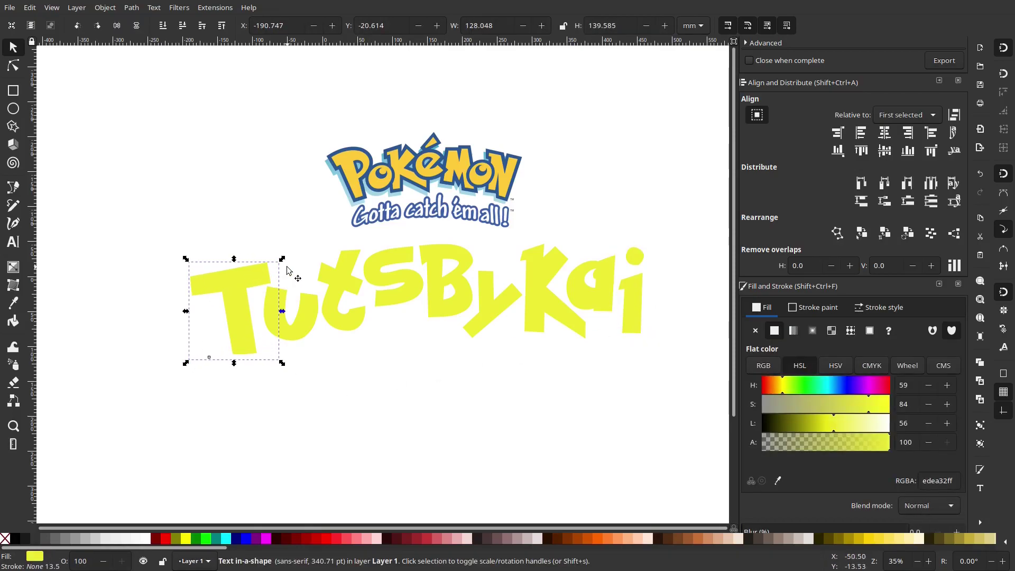
{"action": "left_click_drag", "start_coordinate": [283, 259], "coordinate": [260, 279]}
{"action": "left_click_drag", "start_coordinate": [308, 316], "coordinate": [309, 315]}
{"action": "left_click", "coordinate": [297, 320]}
{"action": "left_click", "coordinate": [292, 319]}
{"action": "left_click_drag", "start_coordinate": [257, 285], "coordinate": [294, 313]}
{"action": "left_click", "coordinate": [351, 358]}
{"action": "scroll", "coordinate": [455, 325], "scroll_direction": "down", "scroll_amount": 3}
{"action": "scroll", "coordinate": [613, 277], "scroll_direction": "up", "scroll_amount": 3}
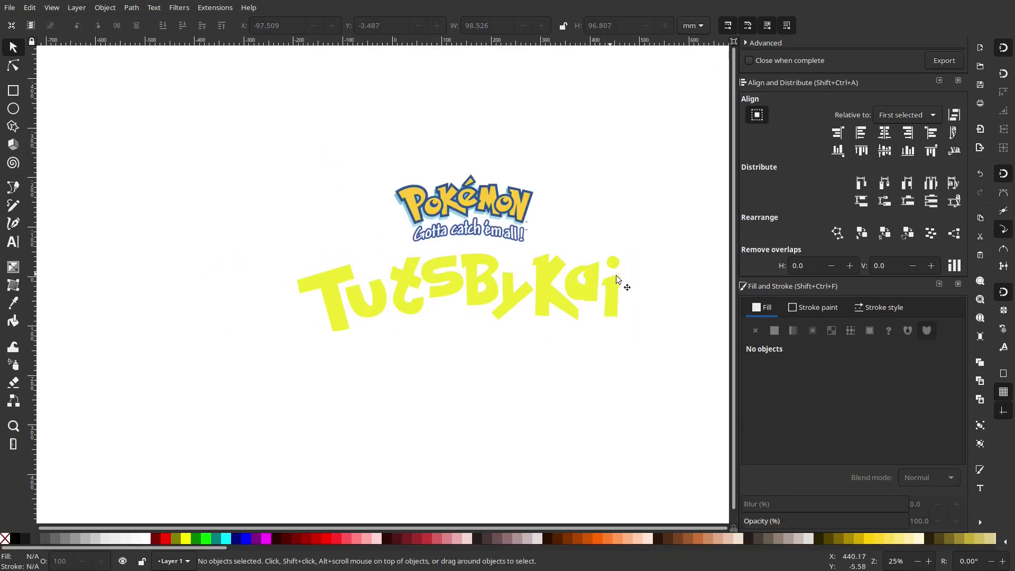
Rotate the a slightly clockwise and nudge it closer to the K.
{"action": "left_click", "coordinate": [606, 293]}
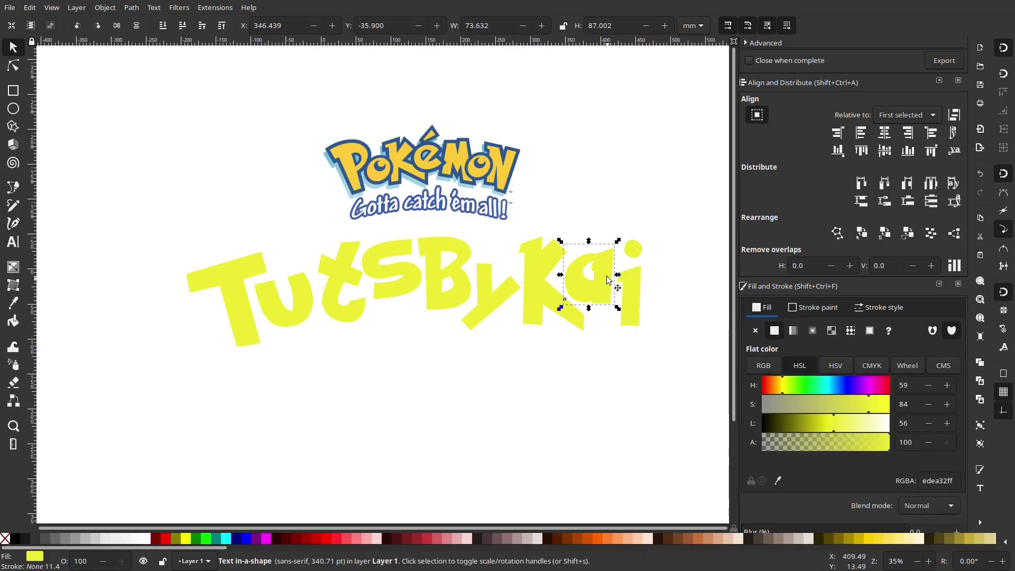
{"action": "left_click", "coordinate": [609, 266]}
{"action": "left_click_drag", "start_coordinate": [620, 242], "coordinate": [615, 249]}
{"action": "left_click_drag", "start_coordinate": [596, 287], "coordinate": [592, 291]}
Tilt the final i clockwise and position it tightly beside the a.
{"action": "left_click", "coordinate": [633, 274]}
{"action": "left_click_drag", "start_coordinate": [649, 236], "coordinate": [627, 284]}
{"action": "left_click", "coordinate": [628, 287]}
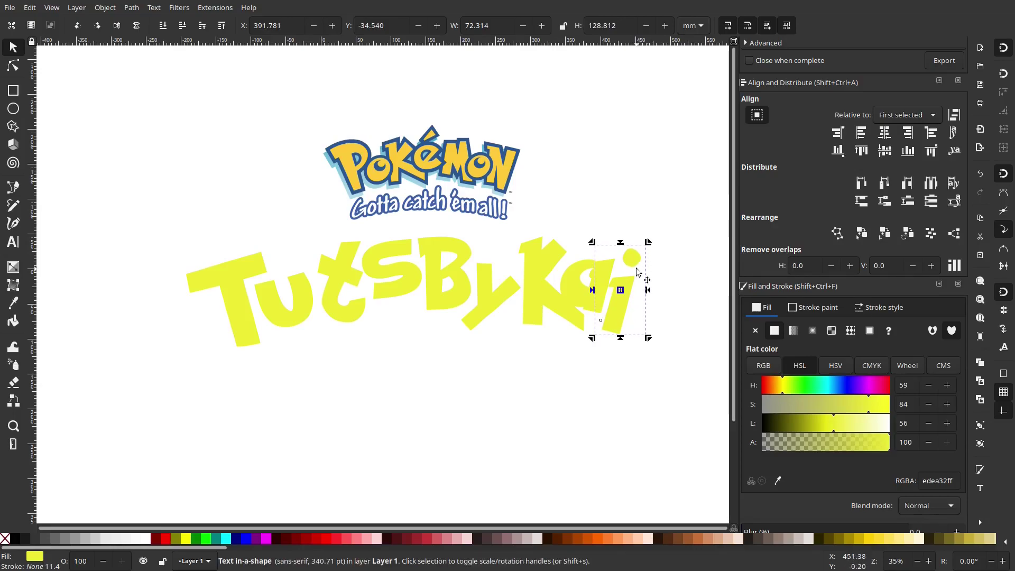
{"action": "left_click", "coordinate": [628, 275]}
{"action": "left_click_drag", "start_coordinate": [648, 242], "coordinate": [653, 247]}
{"action": "left_click_drag", "start_coordinate": [628, 285], "coordinate": [634, 286]}
Nudge the u into tighter, even spacing between the capital T and the lowercase t.
{"action": "left_click_drag", "start_coordinate": [305, 308], "coordinate": [280, 307]}
{"action": "key", "text": "Escape"}
{"action": "left_click", "coordinate": [284, 329]}
{"action": "left_click", "coordinate": [313, 317]}
{"action": "left_click", "coordinate": [288, 323]}
{"action": "scroll", "coordinate": [452, 363], "scroll_direction": "down", "scroll_amount": 3}
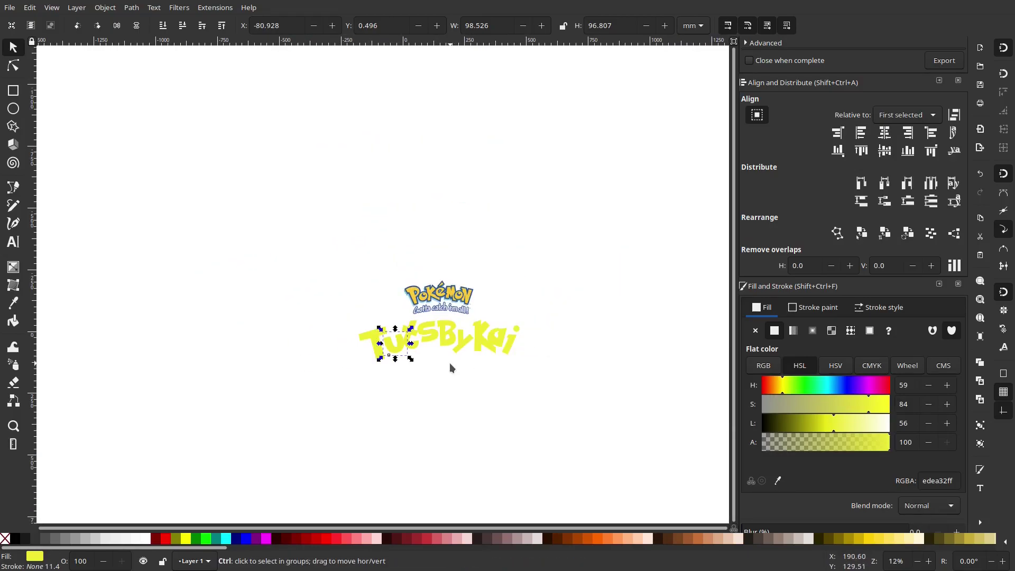
{"action": "left_click", "coordinate": [447, 363]}
{"action": "scroll", "coordinate": [447, 363], "scroll_direction": "up", "scroll_amount": 3}
{"action": "left_click", "coordinate": [310, 300]}
{"action": "left_click_drag", "start_coordinate": [262, 279], "coordinate": [261, 273]}
{"action": "left_click", "coordinate": [319, 323]}
{"action": "left_click", "coordinate": [299, 339]}
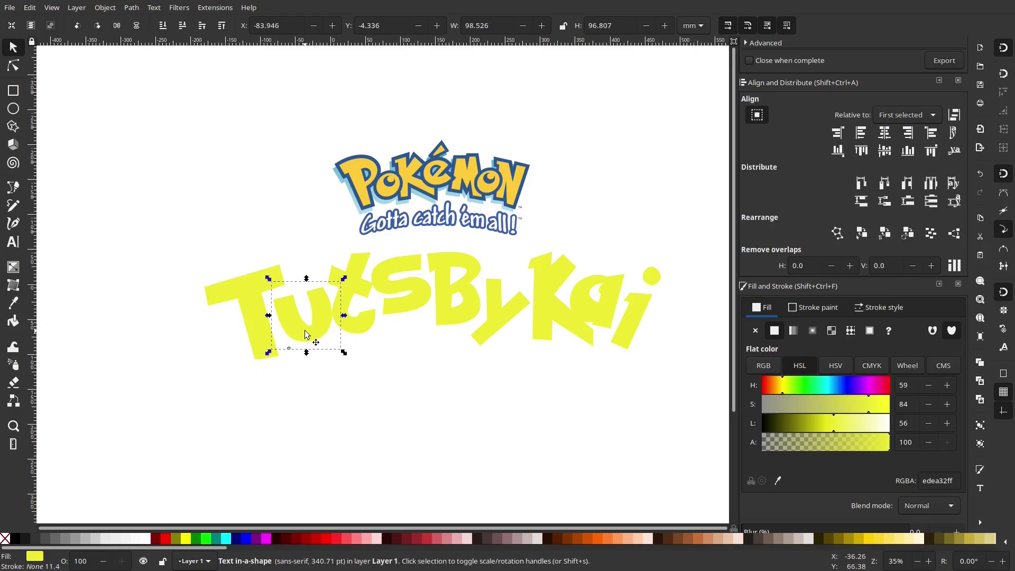
{"action": "left_click", "coordinate": [442, 378]}
Fill all nine letters with the yellow sampled from the Pokémon logo, ffca39ff, and move the word down slightly.
{"action": "left_click_drag", "start_coordinate": [702, 416], "coordinate": [134, 246]}
{"action": "left_click", "coordinate": [357, 278], "text": "shift"}
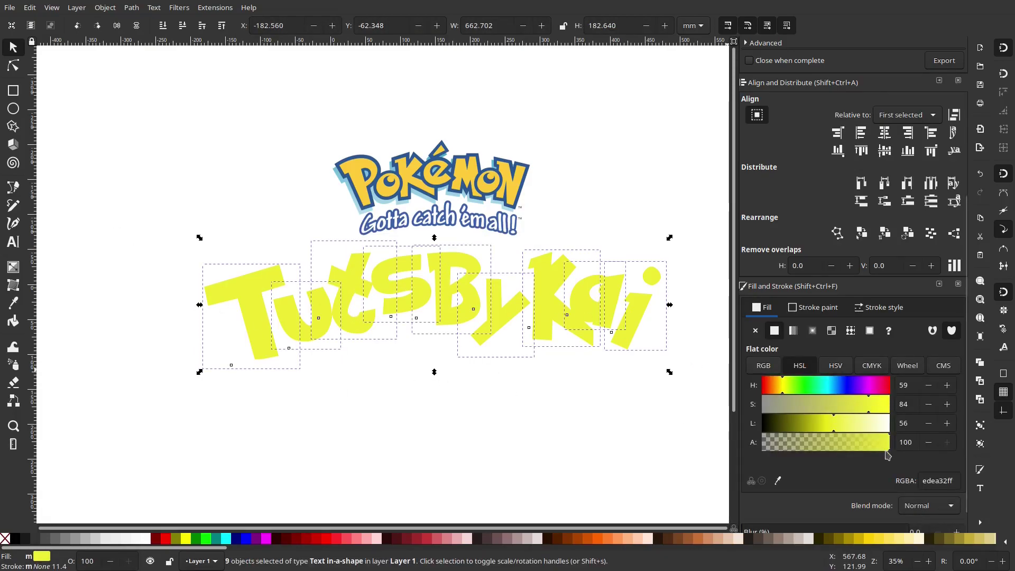
{"action": "left_click", "coordinate": [778, 482]}
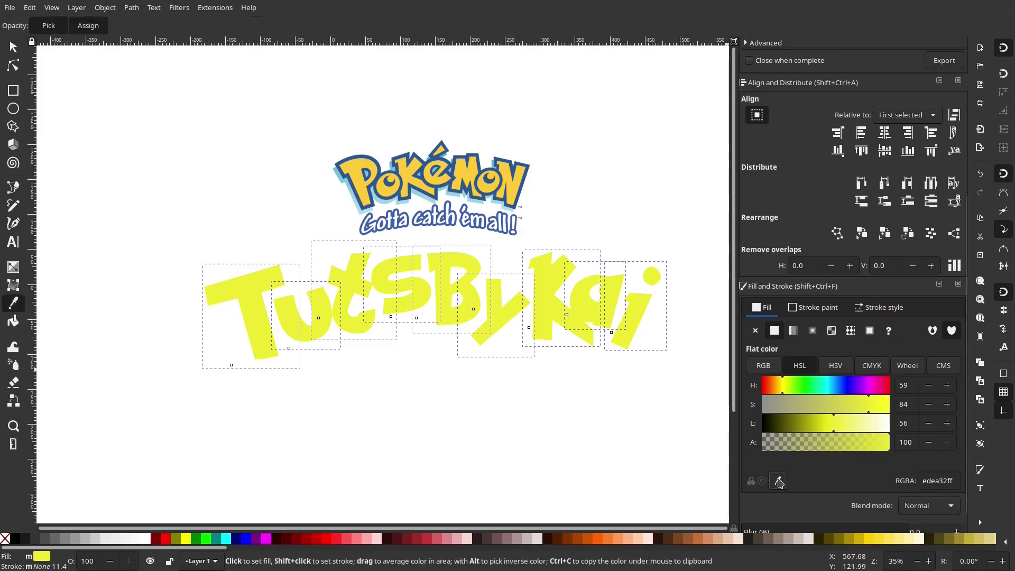
{"action": "left_click", "coordinate": [475, 174]}
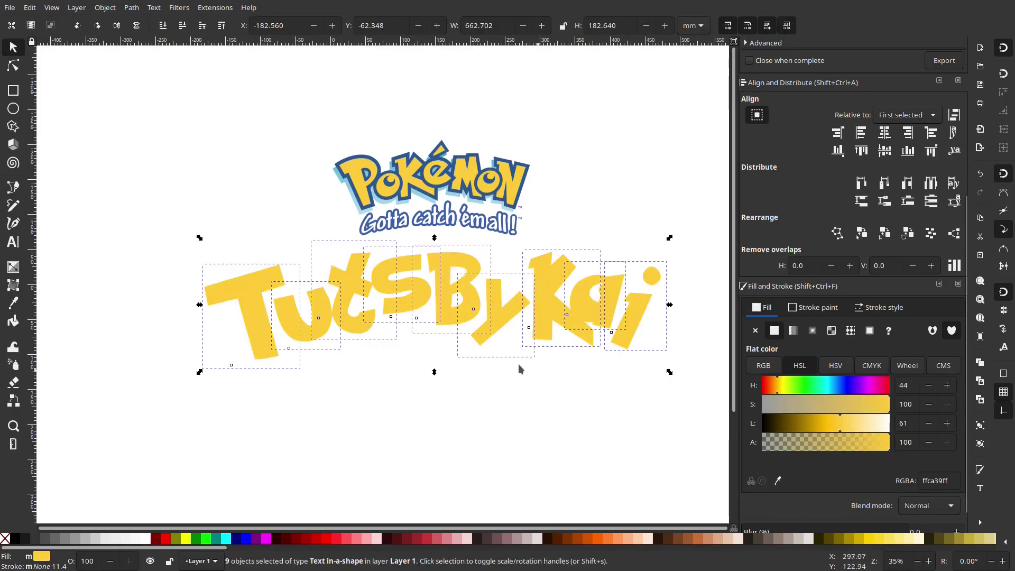
{"action": "scroll", "coordinate": [457, 290], "scroll_direction": "up", "scroll_amount": 1}
{"action": "scroll", "coordinate": [535, 375], "scroll_direction": "up", "scroll_amount": 1}
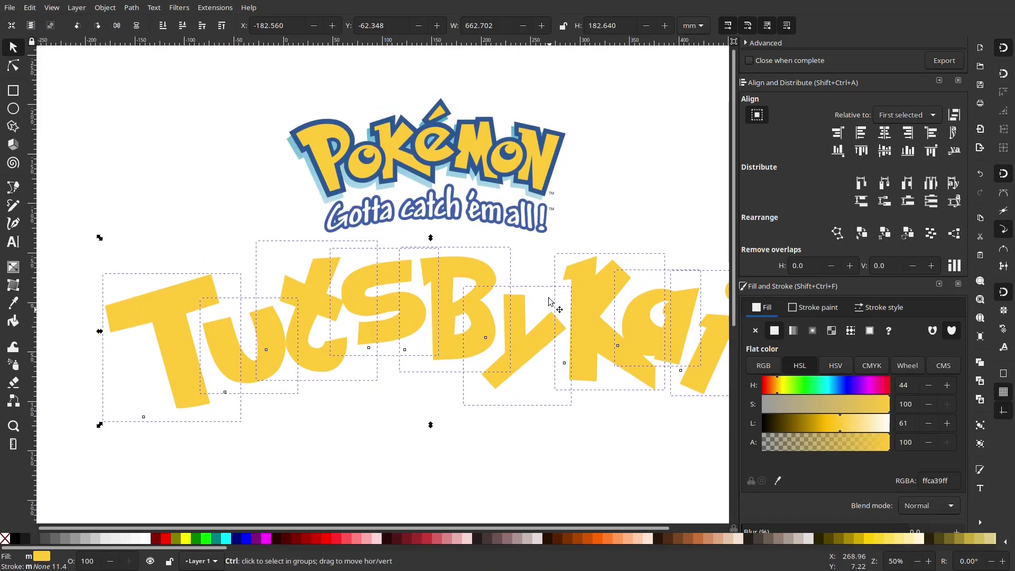
{"action": "scroll", "coordinate": [549, 300], "scroll_direction": "down", "scroll_amount": 4}
{"action": "scroll", "coordinate": [561, 308], "scroll_direction": "up", "scroll_amount": 3}
{"action": "left_click_drag", "start_coordinate": [566, 307], "coordinate": [567, 323]}
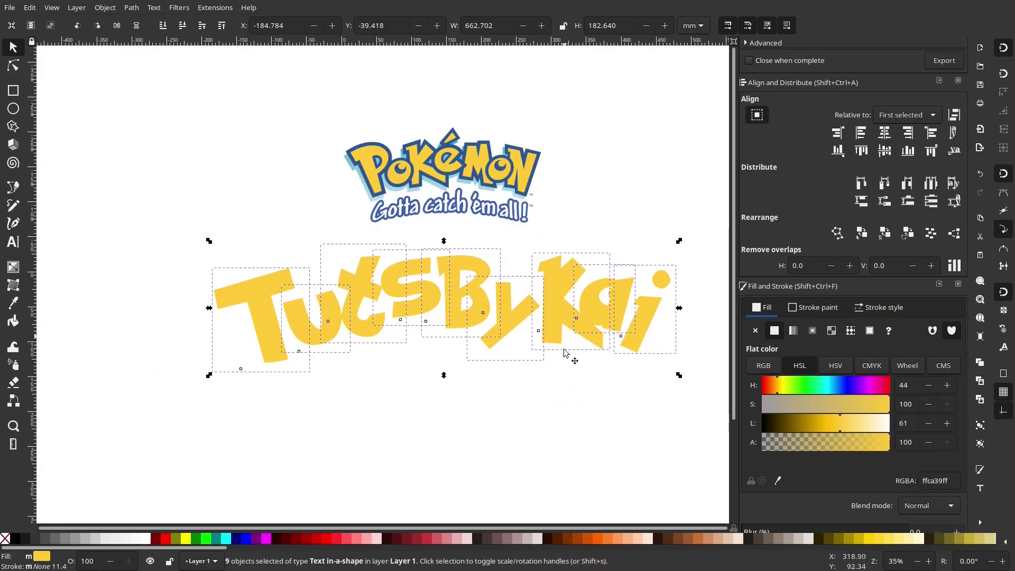
{"action": "left_click", "coordinate": [551, 400]}
Move the K, a and i left together against the y, and shift the y closer to the B.
{"action": "left_click", "coordinate": [576, 300]}
{"action": "left_click", "coordinate": [612, 305], "text": "shift"}
{"action": "left_click", "coordinate": [640, 312], "text": "shift"}
{"action": "left_click_drag", "start_coordinate": [564, 318], "coordinate": [553, 316]}
{"action": "left_click_drag", "start_coordinate": [496, 336], "coordinate": [490, 336]}
{"action": "left_click", "coordinate": [577, 311]}
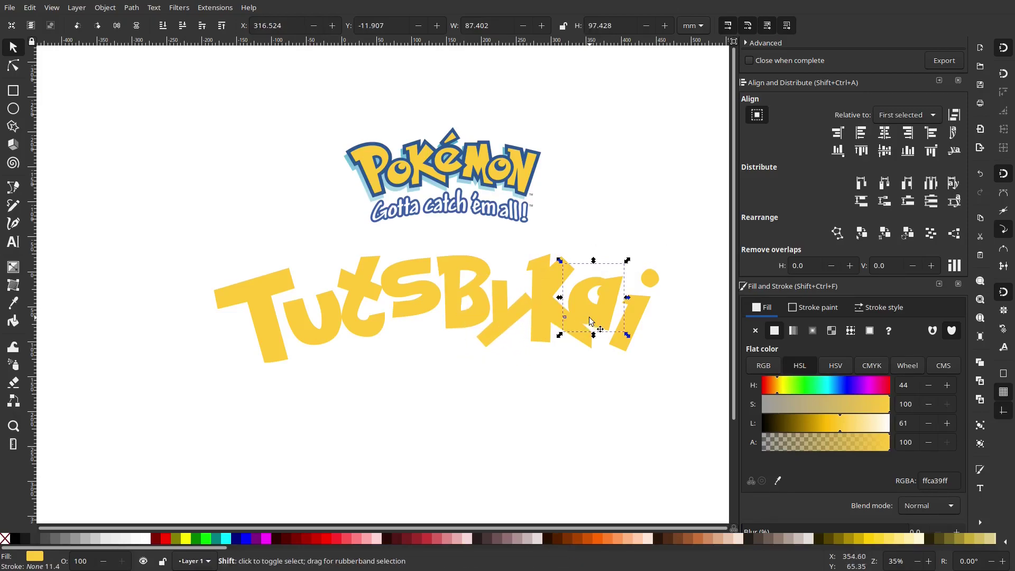
{"action": "left_click", "coordinate": [550, 321], "text": "shift"}
{"action": "left_click", "coordinate": [634, 321], "text": "shift"}
{"action": "left_click_drag", "start_coordinate": [634, 318], "coordinate": [633, 317]}
{"action": "left_click", "coordinate": [511, 383]}
{"action": "scroll", "coordinate": [513, 382], "scroll_direction": "down", "scroll_amount": 4}
{"action": "scroll", "coordinate": [513, 382], "scroll_direction": "up", "scroll_amount": 4}
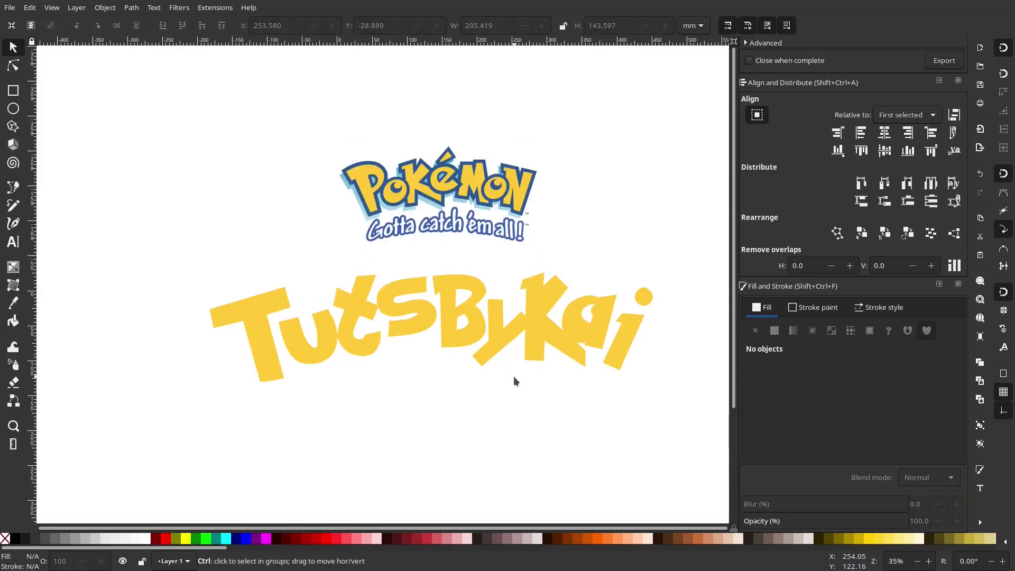
Rotate the y slightly counter-clockwise and fit it into the gap between the B and the K.
{"action": "left_click", "coordinate": [509, 343]}
{"action": "left_click_drag", "start_coordinate": [540, 289], "coordinate": [530, 278]}
{"action": "left_click_drag", "start_coordinate": [516, 317], "coordinate": [521, 314]}
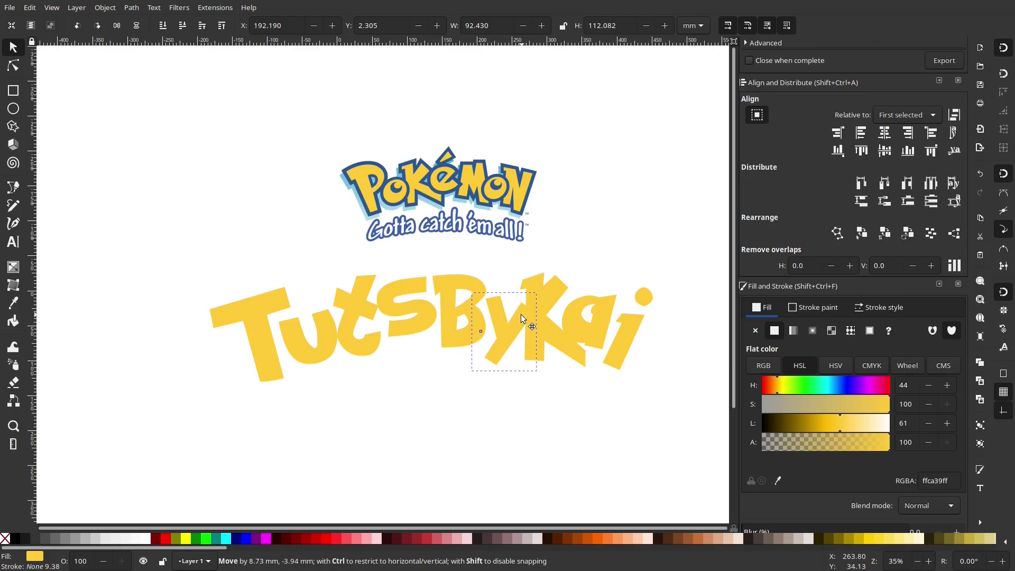
{"action": "left_click", "coordinate": [515, 378]}
{"action": "scroll", "coordinate": [521, 393], "scroll_direction": "down", "scroll_amount": 4}
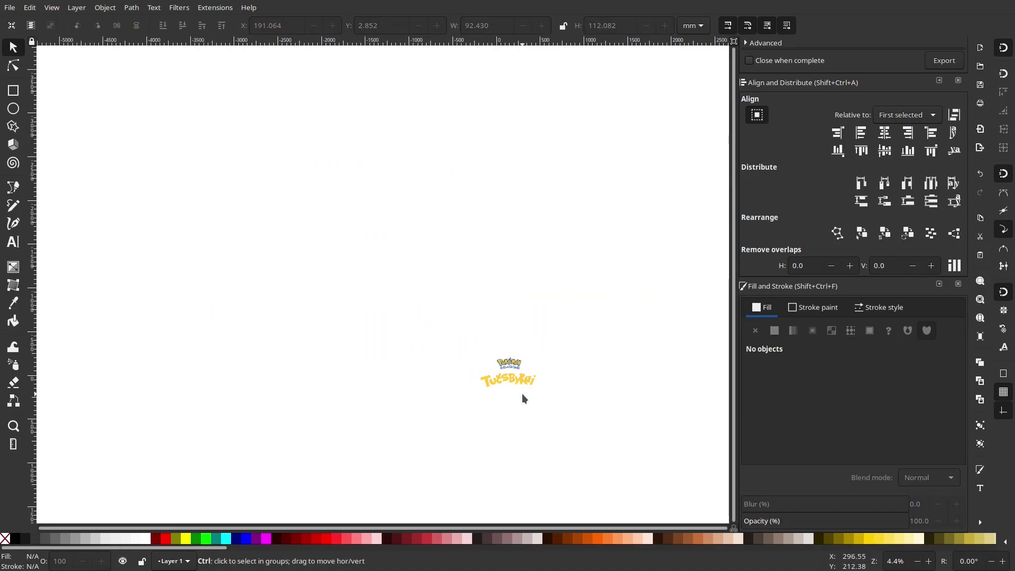
{"action": "scroll", "coordinate": [521, 393], "scroll_direction": "up", "scroll_amount": 4}
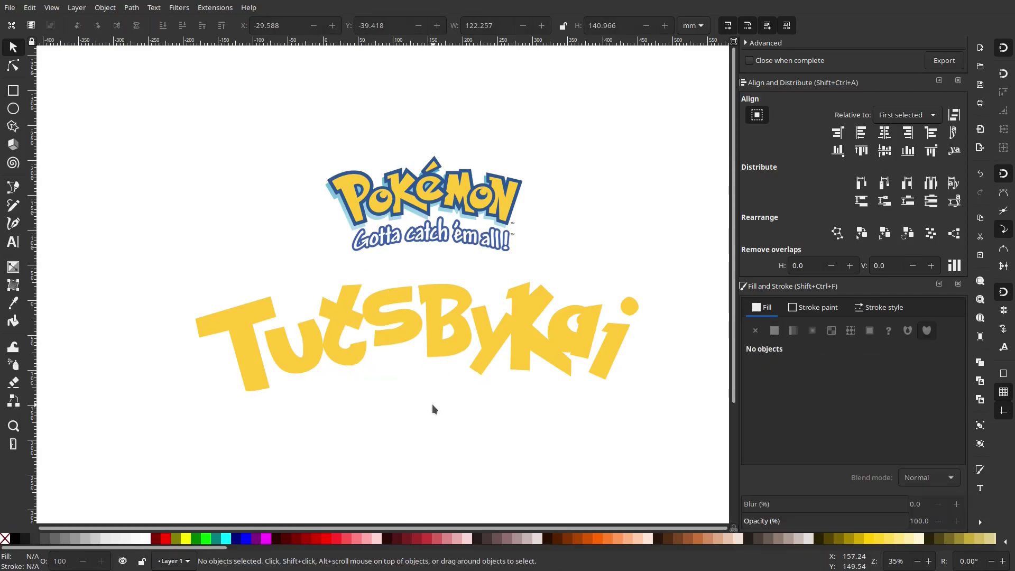
Select all nine letters and move the word further down, well away from the Pokémon logo.
{"action": "left_click_drag", "start_coordinate": [496, 400], "coordinate": [477, 396]}
{"action": "left_click_drag", "start_coordinate": [670, 437], "coordinate": [182, 272]}
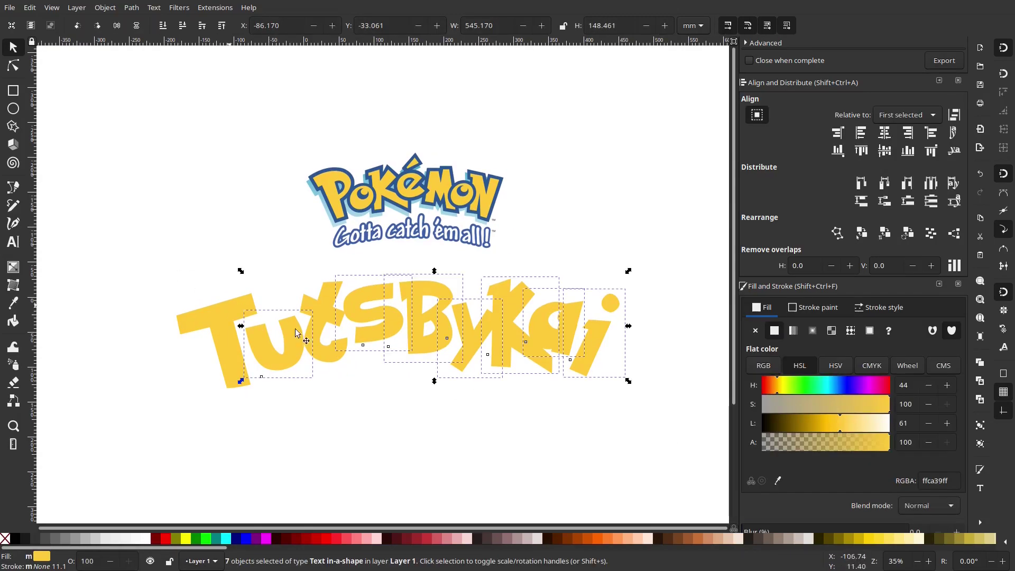
{"action": "left_click", "coordinate": [208, 316], "text": "shift"}
{"action": "left_click_drag", "start_coordinate": [321, 316], "coordinate": [322, 320]}
{"action": "left_click_drag", "start_coordinate": [690, 444], "coordinate": [135, 266]}
{"action": "left_click_drag", "start_coordinate": [324, 328], "coordinate": [326, 413]}
{"action": "scroll", "coordinate": [344, 317], "scroll_direction": "down", "scroll_amount": 2}
{"action": "left_click_drag", "start_coordinate": [185, 296], "coordinate": [187, 294]}
{"action": "key", "text": "Escape"}
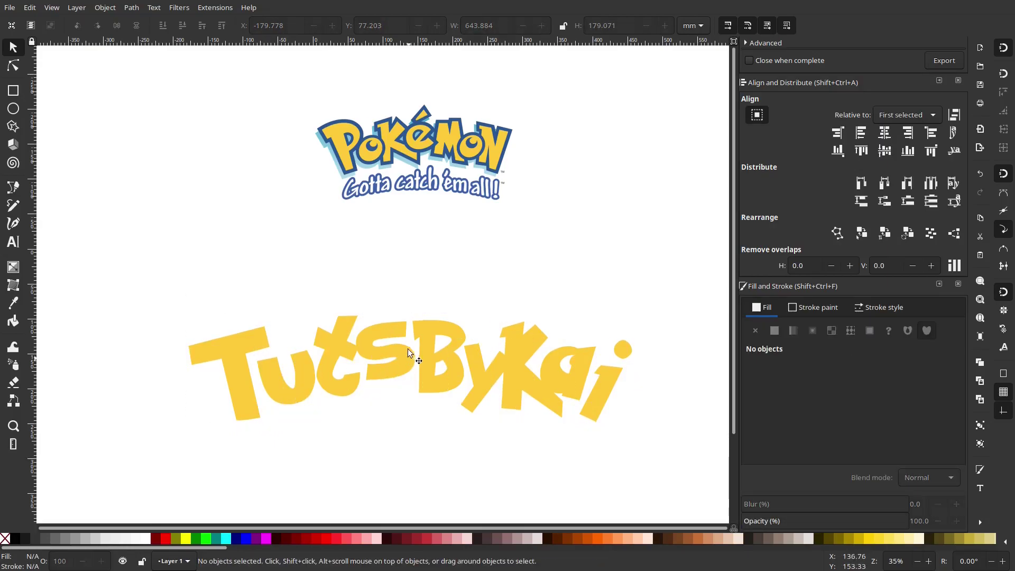
Duplicate the whole word and move the copy far to the right of the original as a spare.
{"action": "left_click_drag", "start_coordinate": [413, 359], "coordinate": [397, 324]}
{"action": "left_click", "coordinate": [214, 318]}
{"action": "left_click", "coordinate": [311, 310], "text": "shift"}
{"action": "left_click_drag", "start_coordinate": [673, 446], "coordinate": [87, 229]}
{"action": "scroll", "coordinate": [296, 325], "scroll_direction": "down", "scroll_amount": 2}
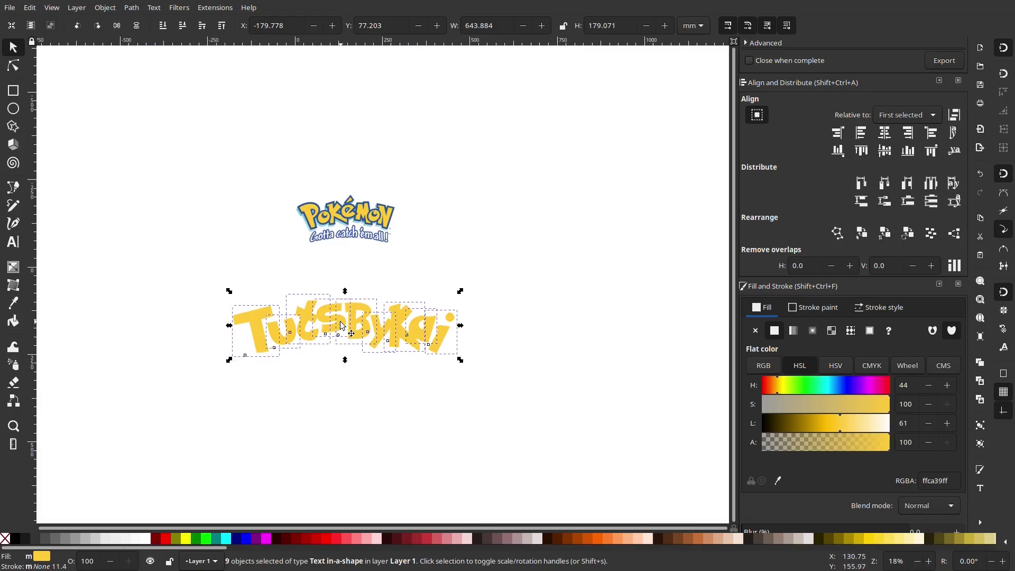
{"action": "right_click", "coordinate": [340, 323]}
{"action": "left_click", "coordinate": [359, 306]}
{"action": "left_click_drag", "start_coordinate": [309, 334], "coordinate": [639, 344]}
{"action": "scroll", "coordinate": [638, 341], "scroll_direction": "left", "scroll_amount": 10}
{"action": "scroll", "coordinate": [476, 355], "scroll_direction": "up", "scroll_amount": 1}
{"action": "scroll", "coordinate": [434, 351], "scroll_direction": "up", "scroll_amount": 1}
{"action": "scroll", "coordinate": [435, 348], "scroll_direction": "up", "scroll_amount": 1}
{"action": "left_click_drag", "start_coordinate": [434, 337], "coordinate": [413, 327]}
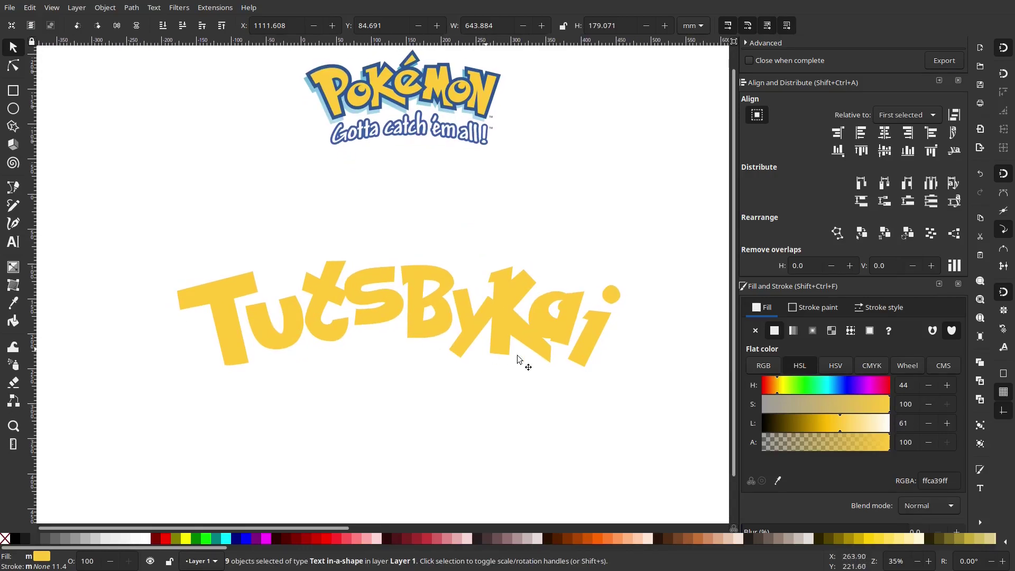
Select all nine letters of the word below the Pokémon logo and duplicate them in place.
{"action": "left_click", "coordinate": [564, 375]}
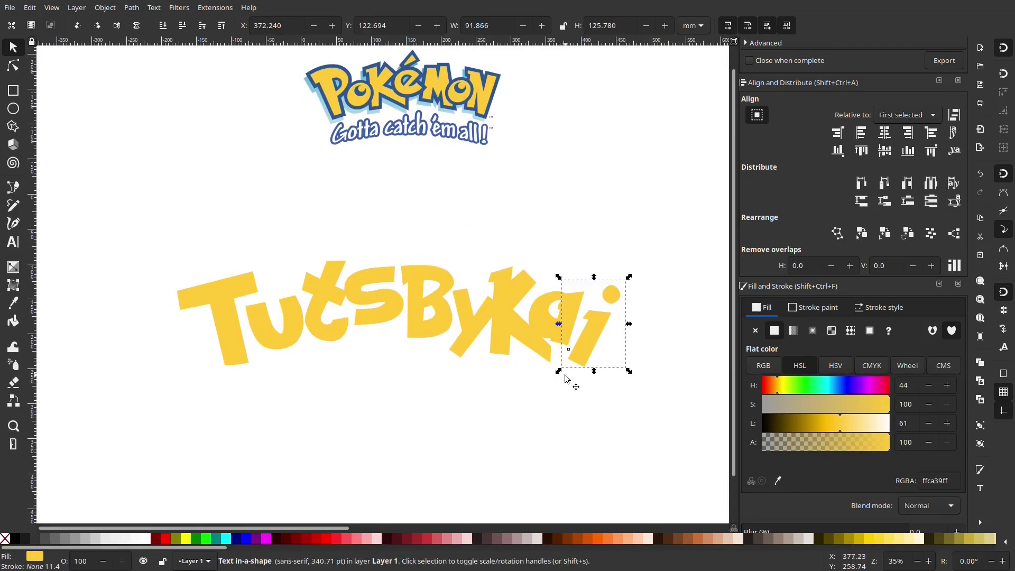
{"action": "left_click", "coordinate": [569, 409]}
{"action": "left_click_drag", "start_coordinate": [684, 430], "coordinate": [119, 242]}
{"action": "scroll", "coordinate": [354, 266], "scroll_direction": "up", "scroll_amount": 1}
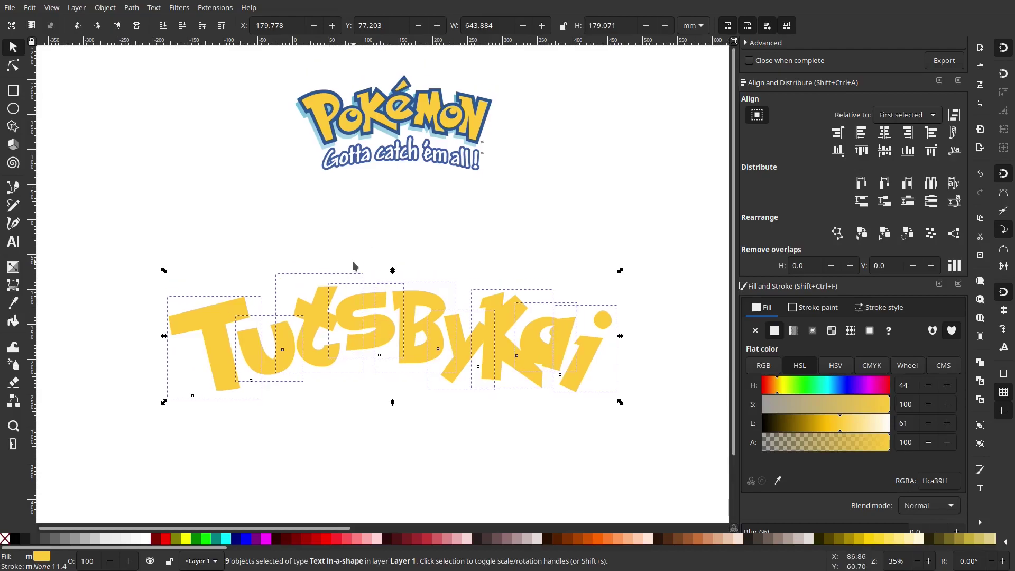
{"action": "right_click", "coordinate": [318, 355]}
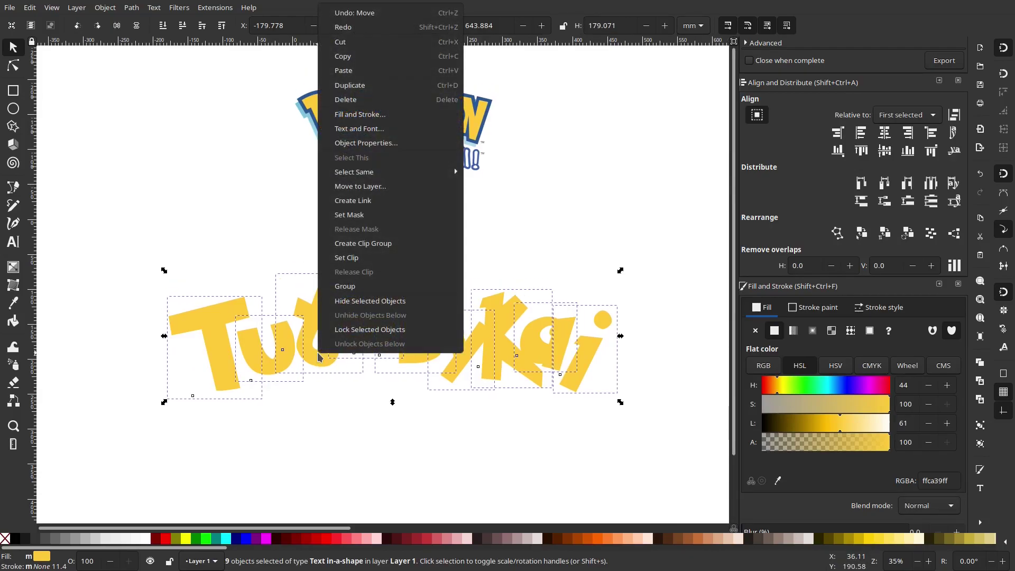
{"action": "left_click", "coordinate": [370, 85]}
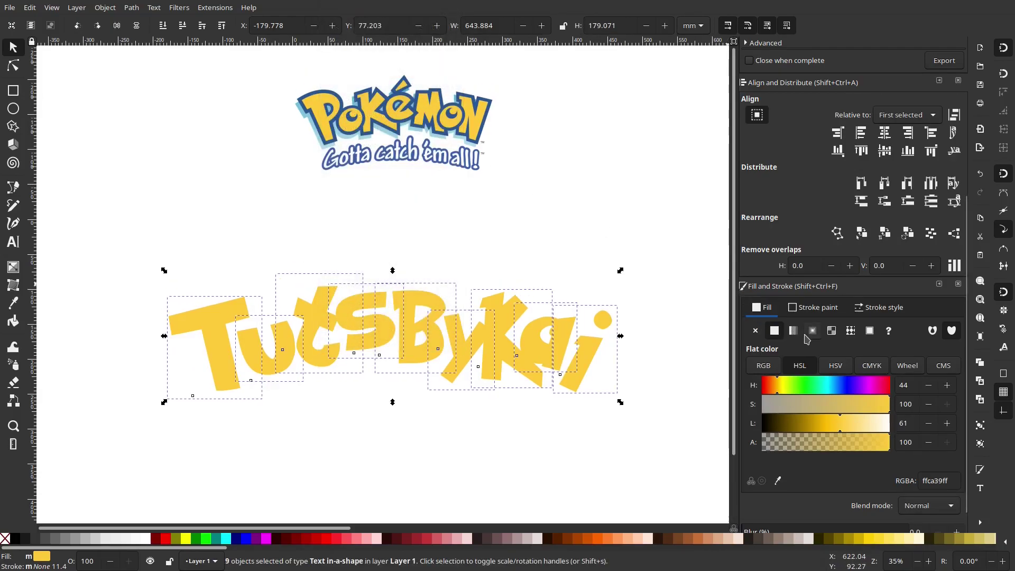
Give the duplicated letters a flat blue stroke, 2a5793ff, sampled from the Pokémon logo's outline.
{"action": "left_click", "coordinate": [815, 312]}
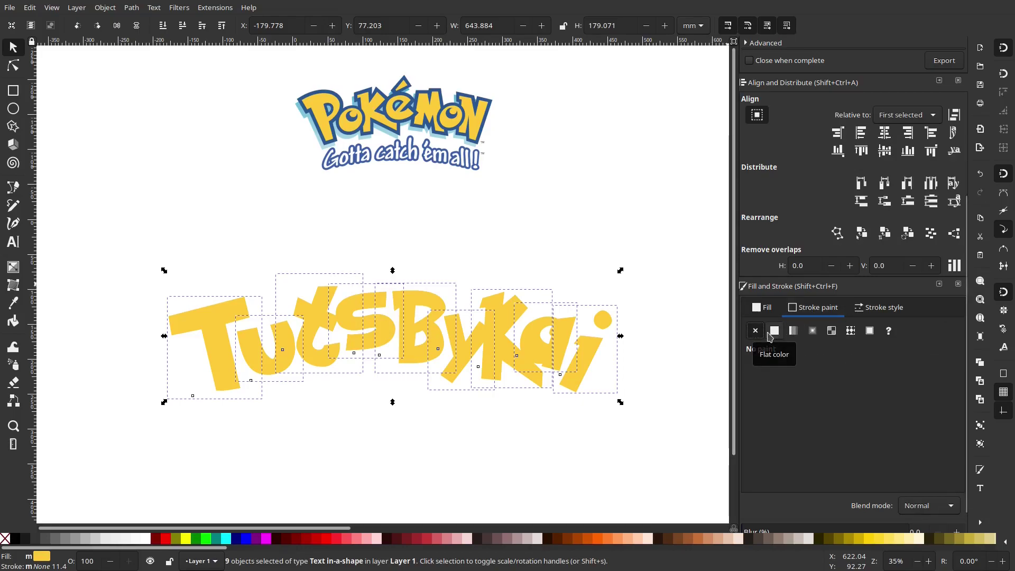
{"action": "left_click", "coordinate": [774, 331]}
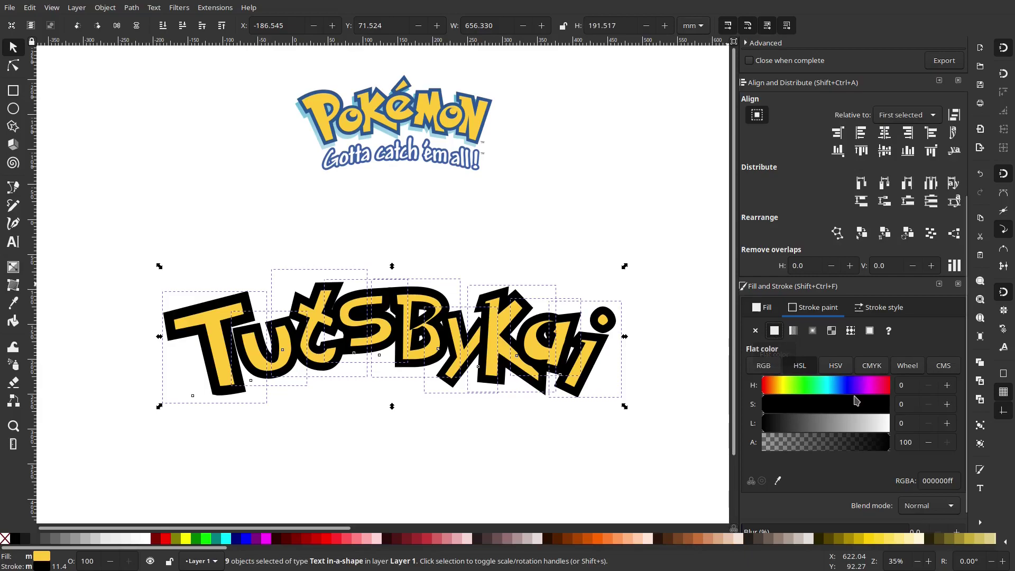
{"action": "left_click", "coordinate": [777, 480]}
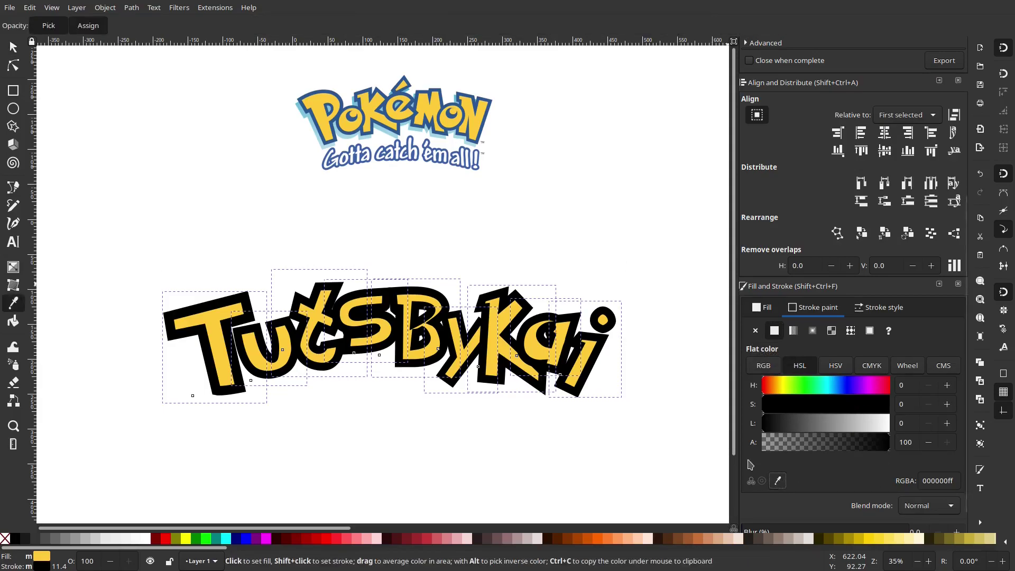
{"action": "left_click", "coordinate": [484, 123]}
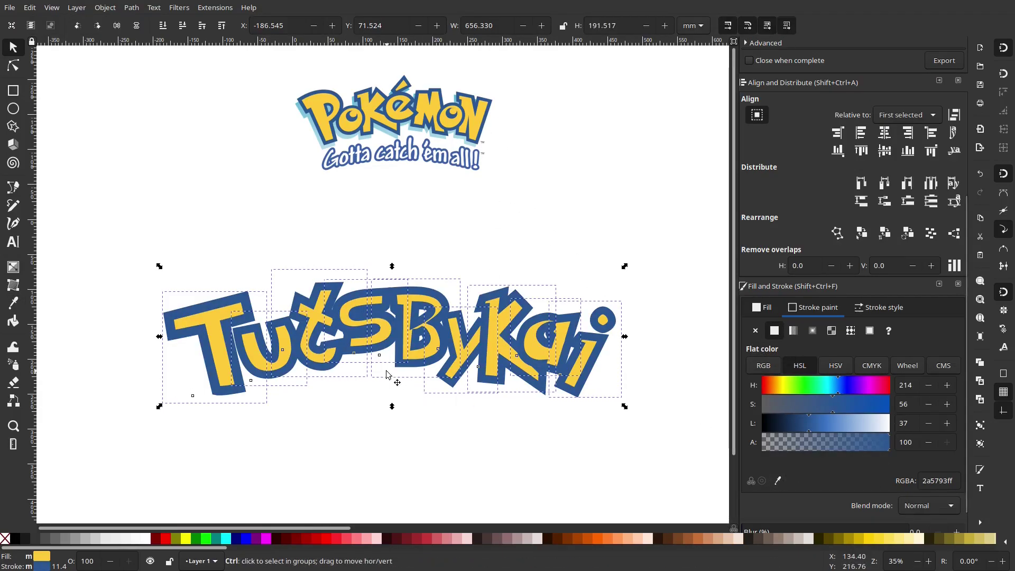
Send the blue-outlined copy to the bottom, behind the plain yellow letters.
{"action": "scroll", "coordinate": [643, 238], "scroll_direction": "left", "scroll_amount": 2}
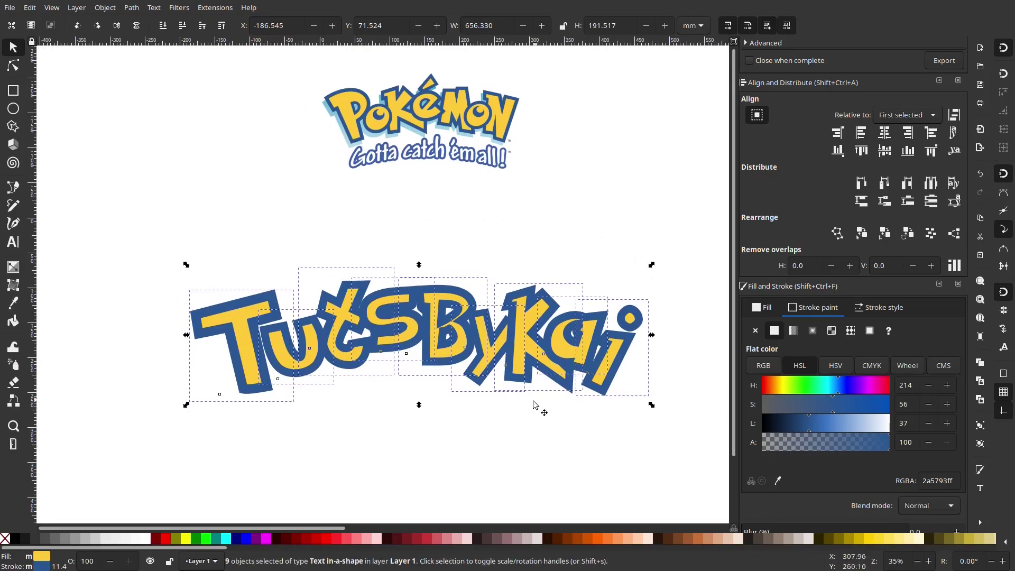
{"action": "left_click", "coordinate": [164, 28]}
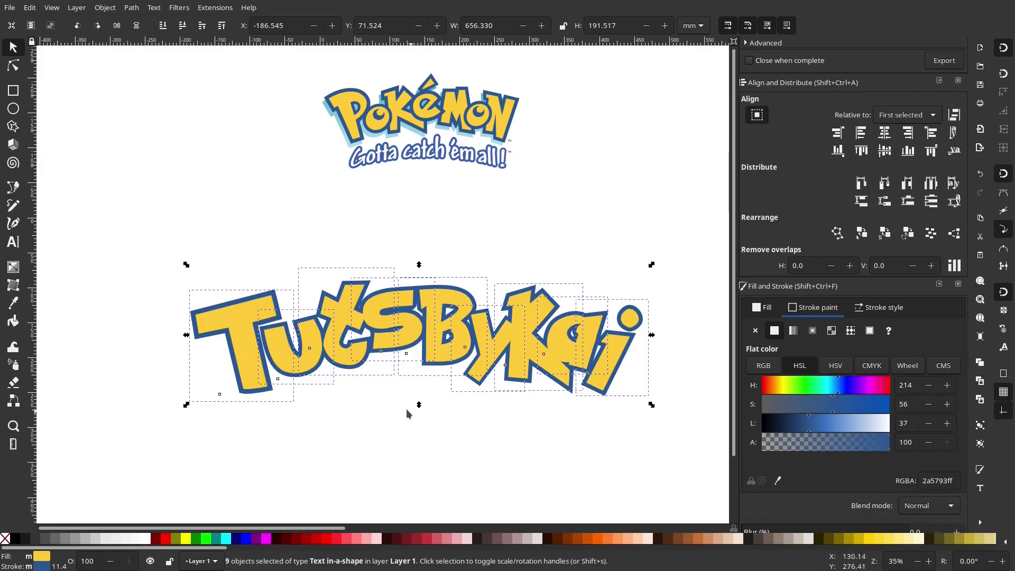
{"action": "scroll", "coordinate": [381, 403], "scroll_direction": "up", "scroll_amount": 1}
{"action": "scroll", "coordinate": [380, 403], "scroll_direction": "down", "scroll_amount": 1}
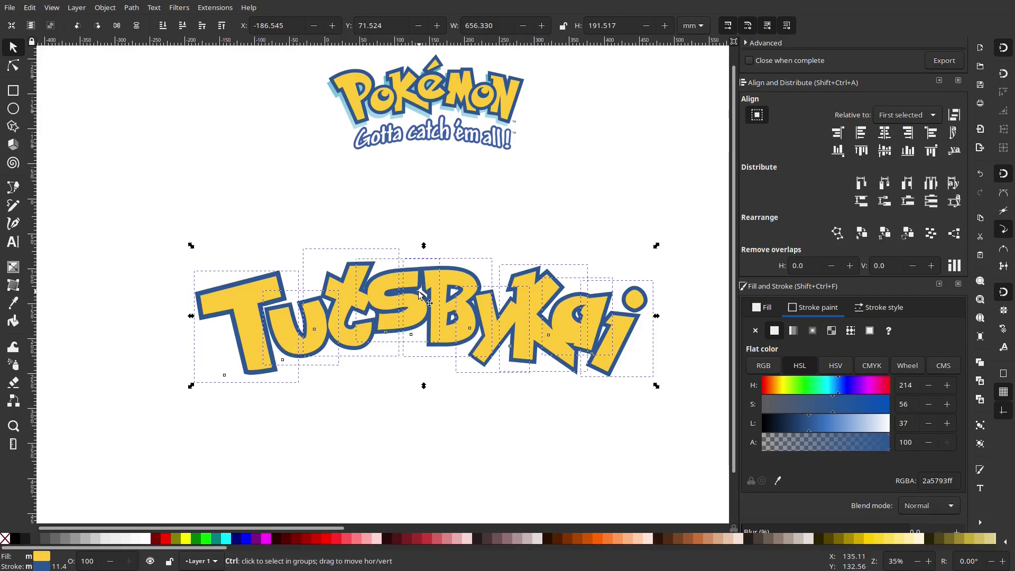
Try stroke widths of 40 and 12 for the nine blue-outlined letters.
{"action": "left_click", "coordinate": [863, 308]}
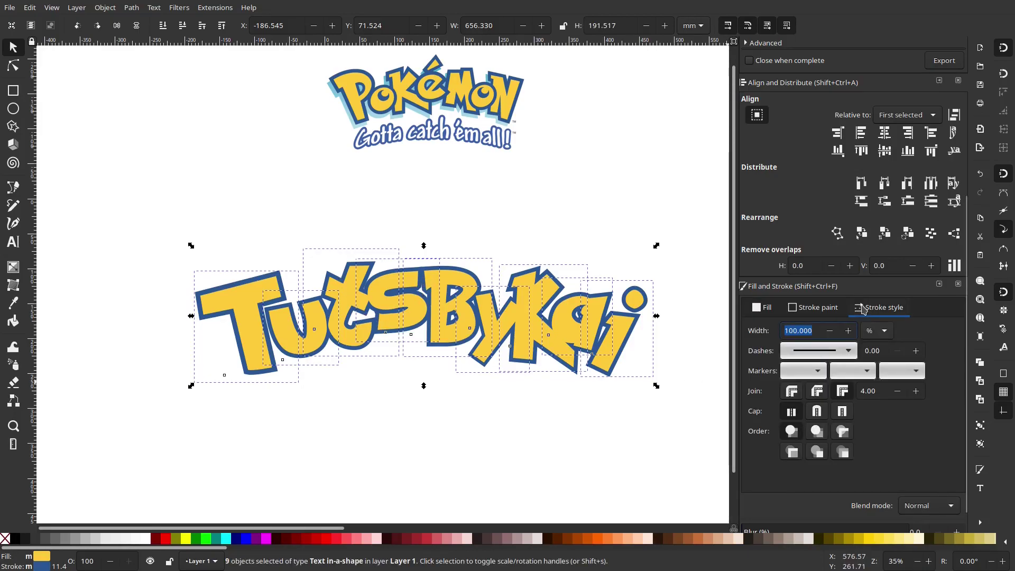
{"action": "type", "text": "40"}
{"action": "key", "text": "Return"}
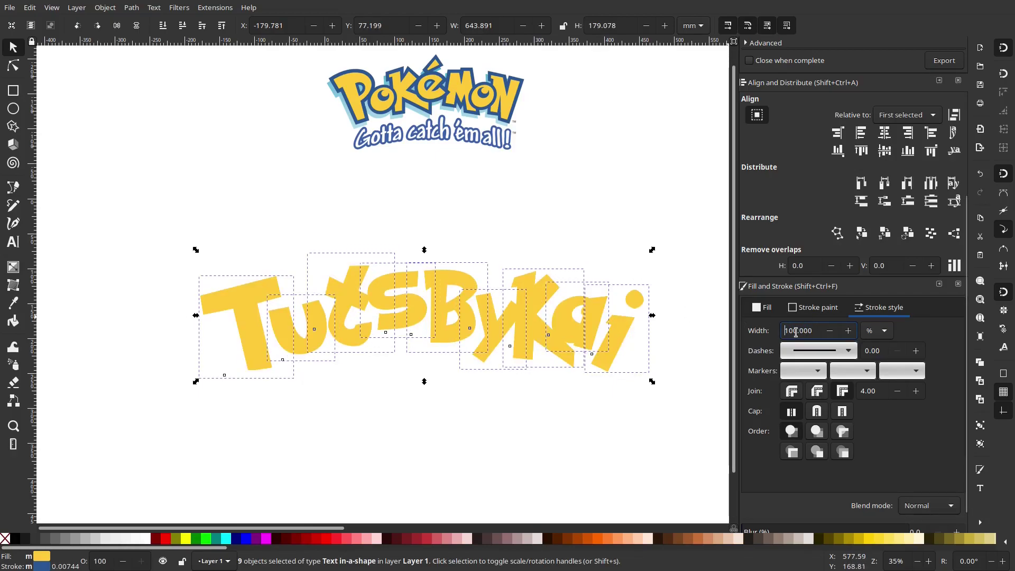
{"action": "type", "text": "12"}
{"action": "key", "text": "Return"}
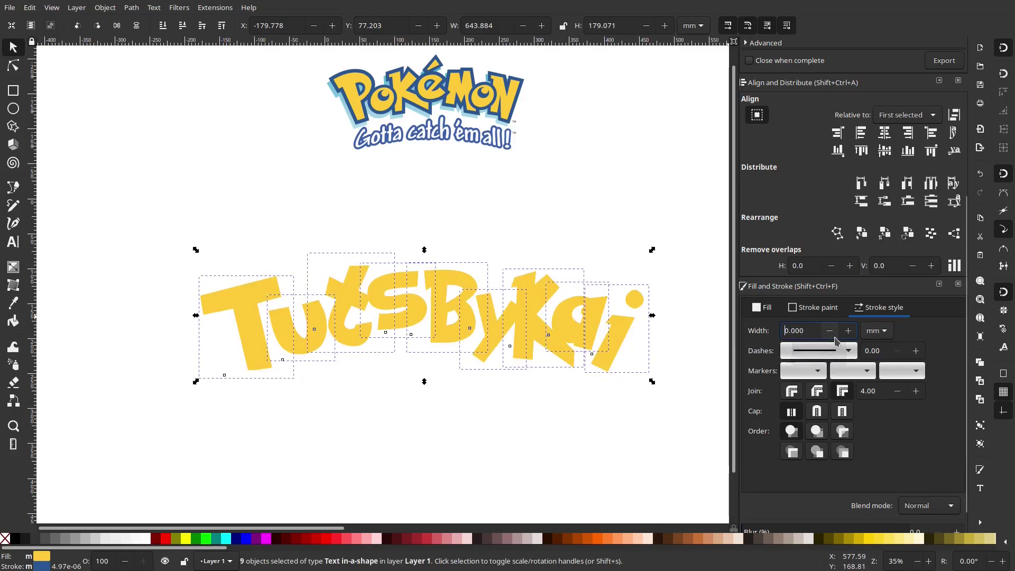
Undo the last stroke width changes and the lowering of the blue-outlined copy.
{"action": "left_click", "coordinate": [633, 431]}
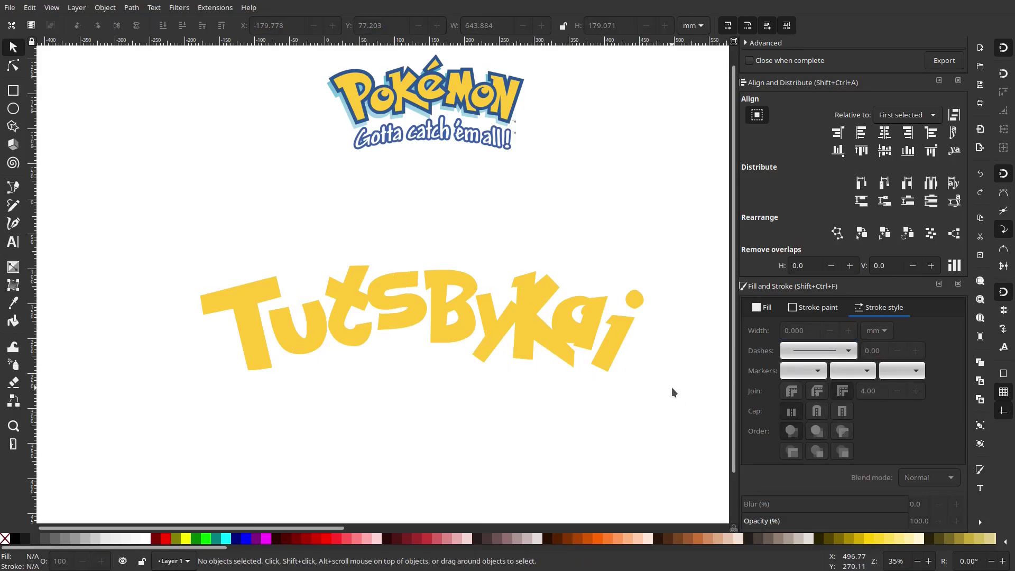
{"action": "left_click_drag", "start_coordinate": [694, 410], "coordinate": [271, 290]}
{"action": "left_click_drag", "start_coordinate": [399, 325], "coordinate": [396, 347]}
{"action": "key", "text": "ctrl+z"}
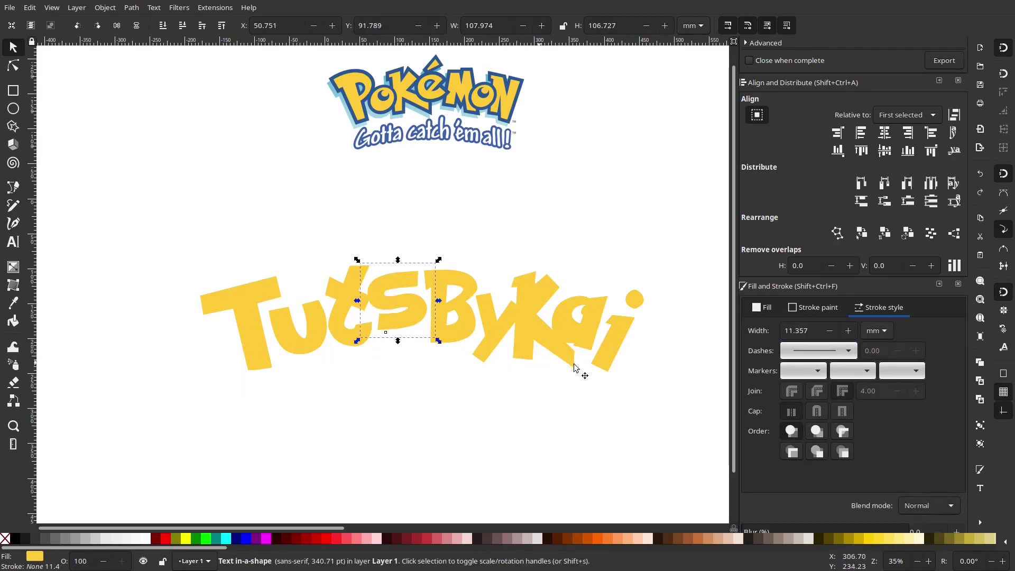
{"action": "key", "text": "ctrl+z"}
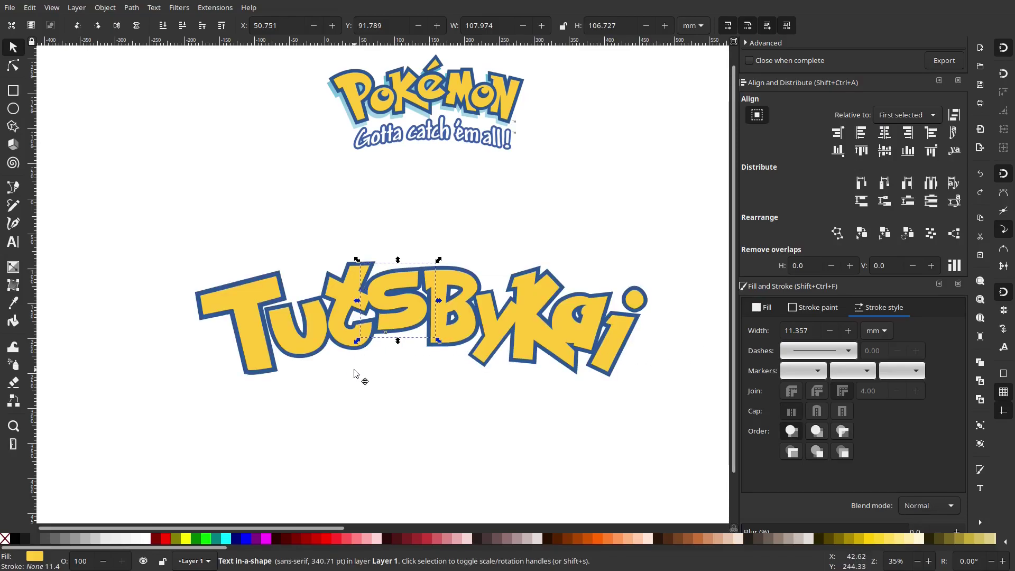
{"action": "left_click", "coordinate": [252, 344]}
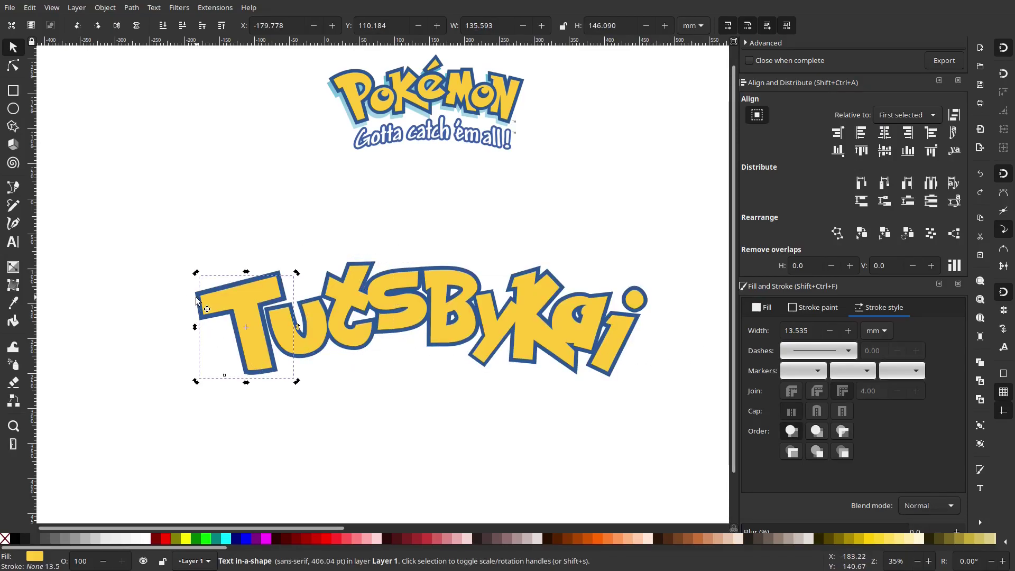
{"action": "key", "text": "ctrl+z"}
Select all nine blue-outlined letters together and set their stroke width to 100 mm.
{"action": "left_click", "coordinate": [325, 338], "text": "shift"}
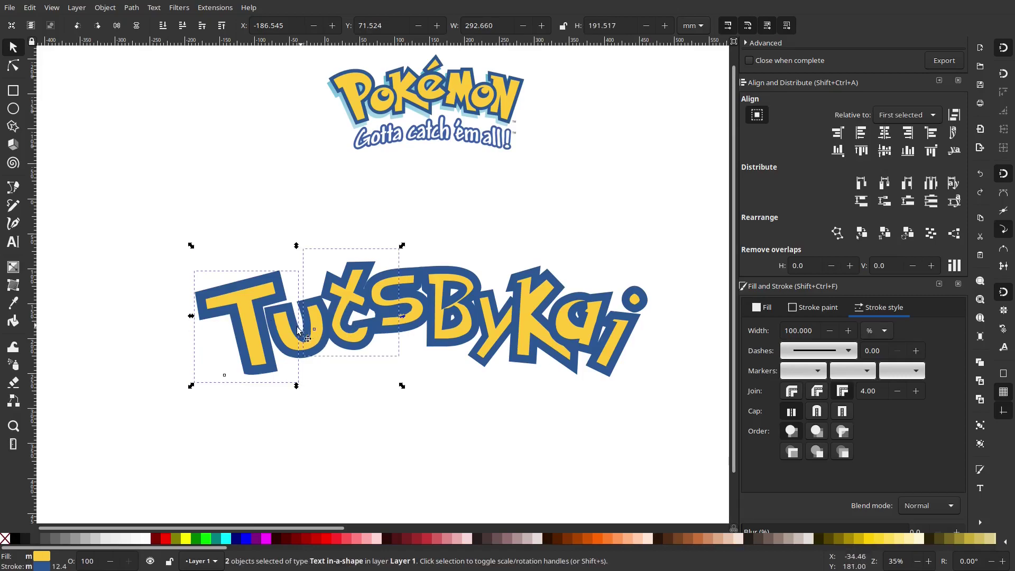
{"action": "left_click", "coordinate": [407, 305], "text": "shift"}
{"action": "left_click", "coordinate": [452, 310], "text": "shift"}
{"action": "left_click", "coordinate": [501, 318], "text": "shift"}
{"action": "left_click", "coordinate": [528, 312], "text": "shift"}
{"action": "left_click", "coordinate": [620, 368], "text": "shift"}
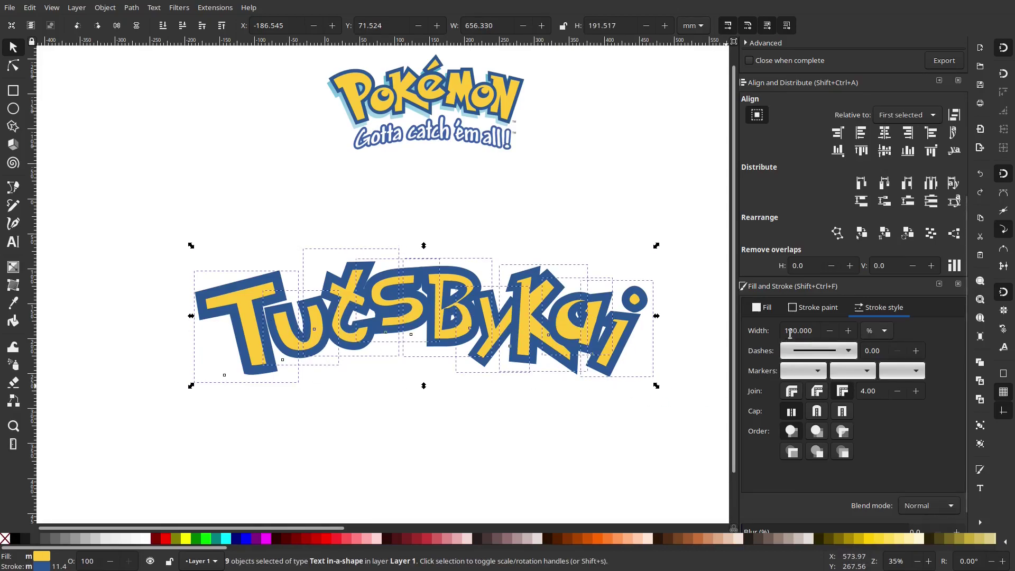
{"action": "left_click", "coordinate": [849, 331]}
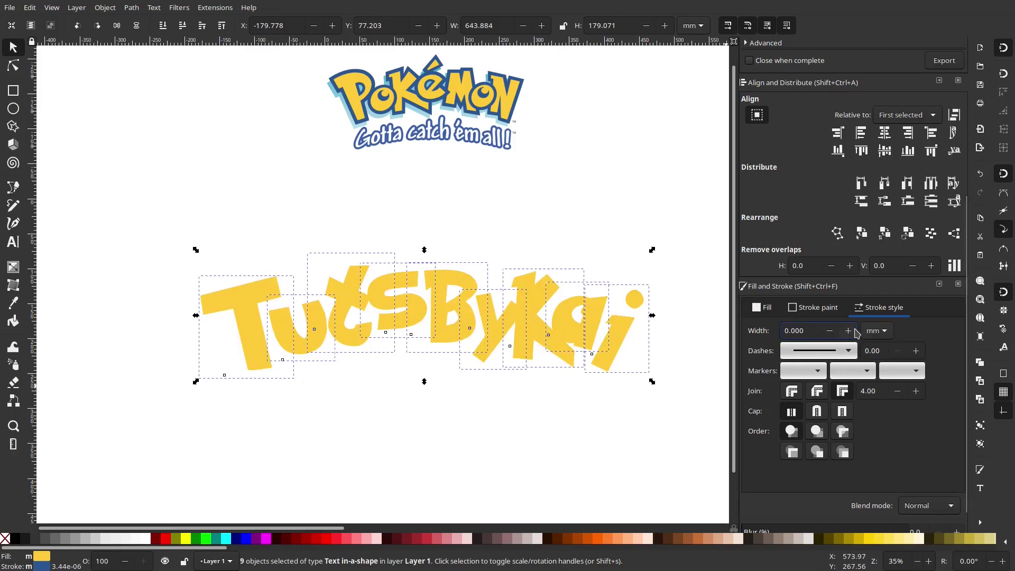
{"action": "type", "text": "1"}
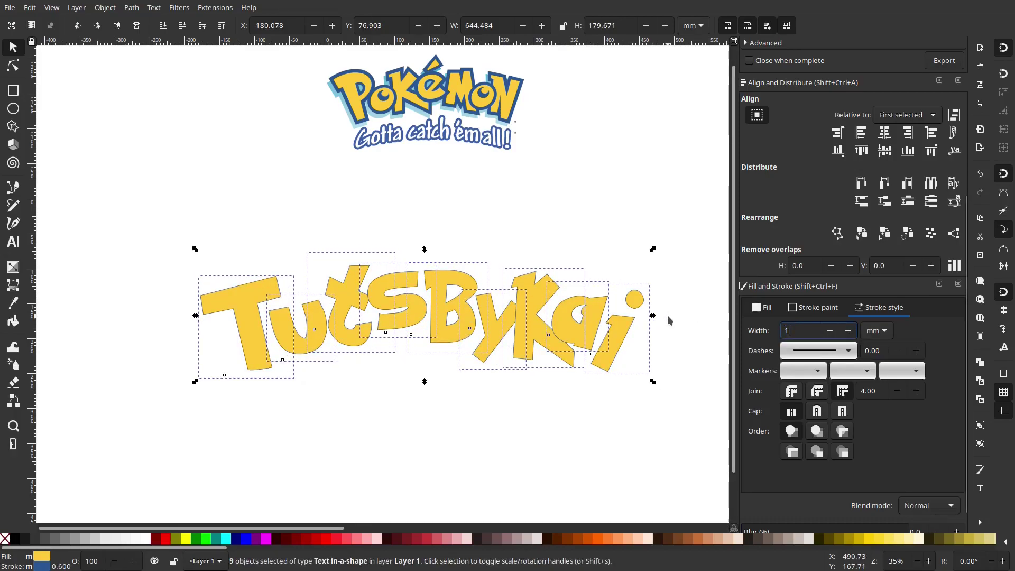
{"action": "type", "text": "00"}
{"action": "key", "text": "Return"}
Set the stroke width of the selected blue-outlined letters to 10 mm.
{"action": "left_click", "coordinate": [873, 331]}
{"action": "left_click", "coordinate": [869, 332]}
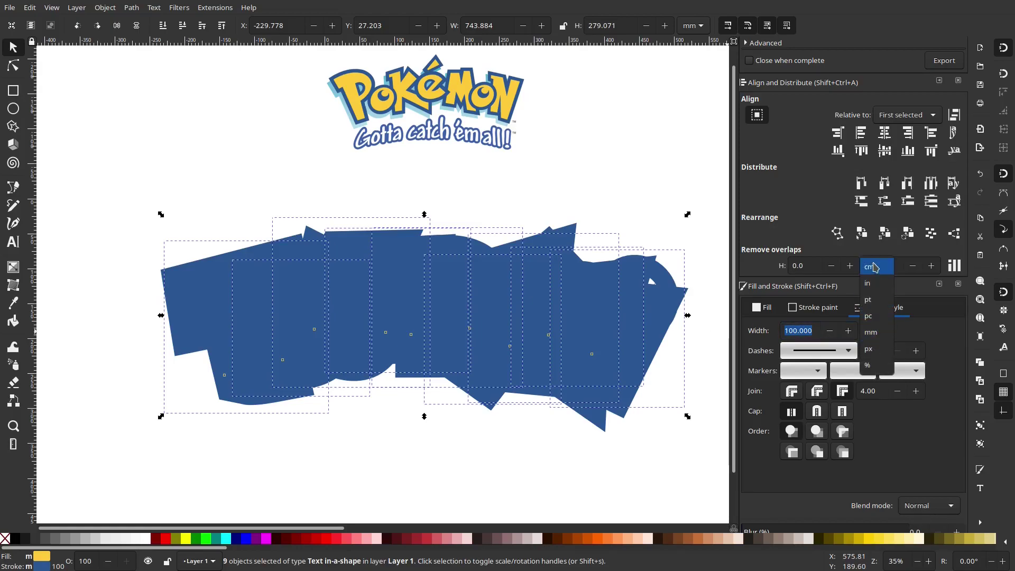
{"action": "left_click", "coordinate": [929, 333]}
{"action": "double_click", "coordinate": [808, 329]}
{"action": "left_click", "coordinate": [805, 326]}
{"action": "type", "text": "1"}
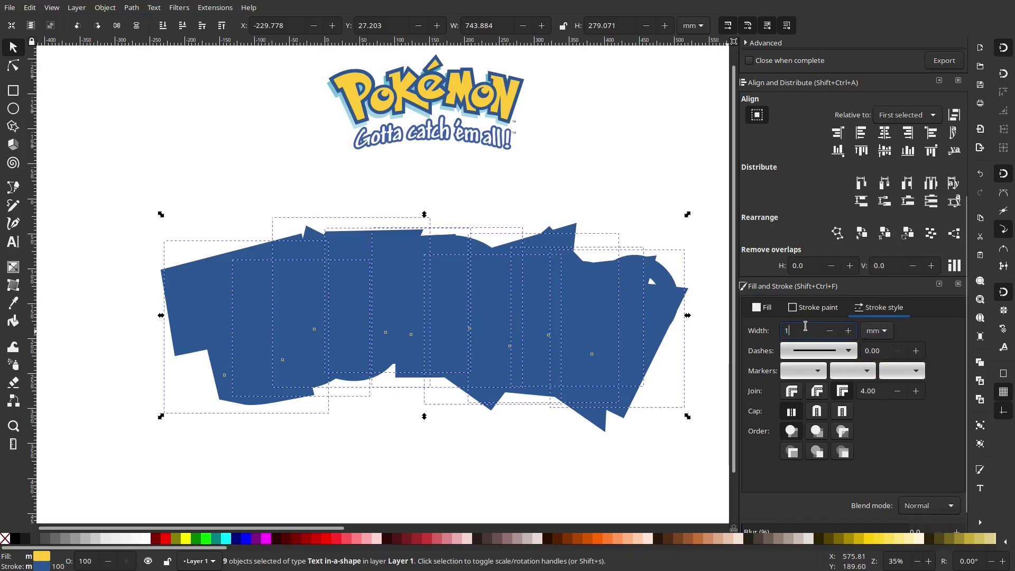
{"action": "type", "text": "0"}
{"action": "key", "text": "Return"}
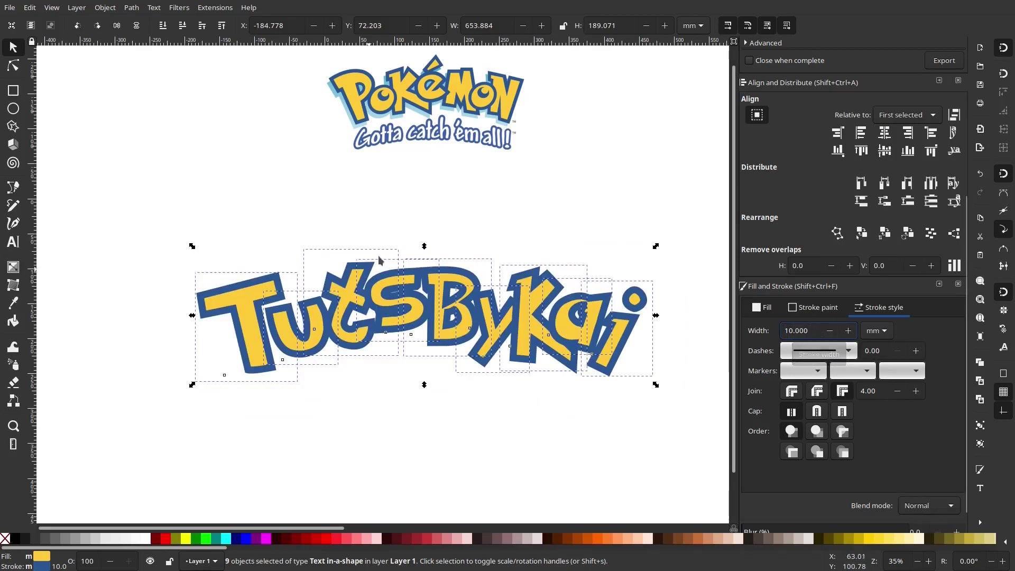
Send the blue-outlined letters to the bottom of the stack and set their stroke width to 20 mm.
{"action": "left_click", "coordinate": [164, 26]}
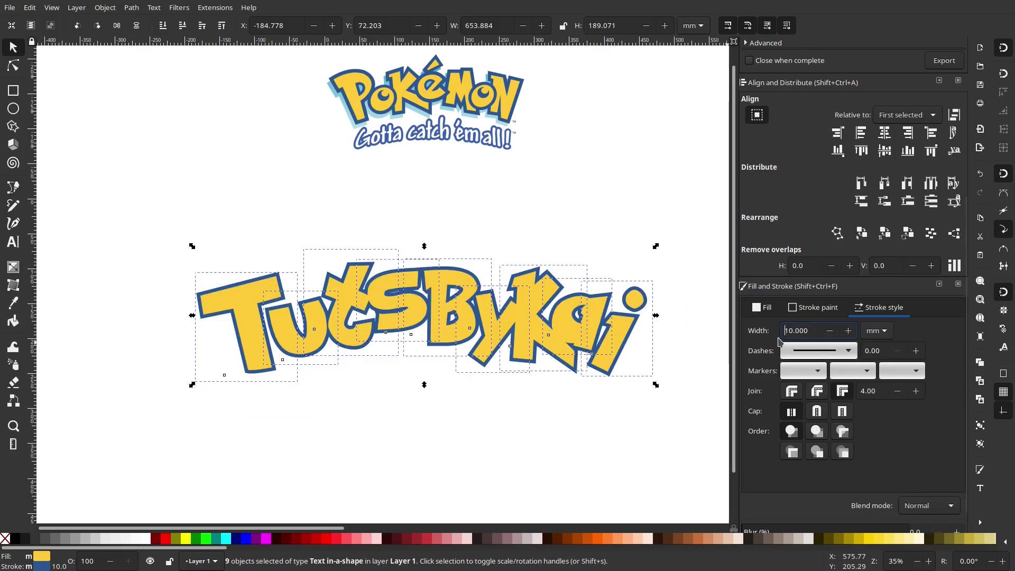
{"action": "scroll", "coordinate": [805, 329], "scroll_direction": "down", "scroll_amount": 1}
{"action": "type", "text": "10"}
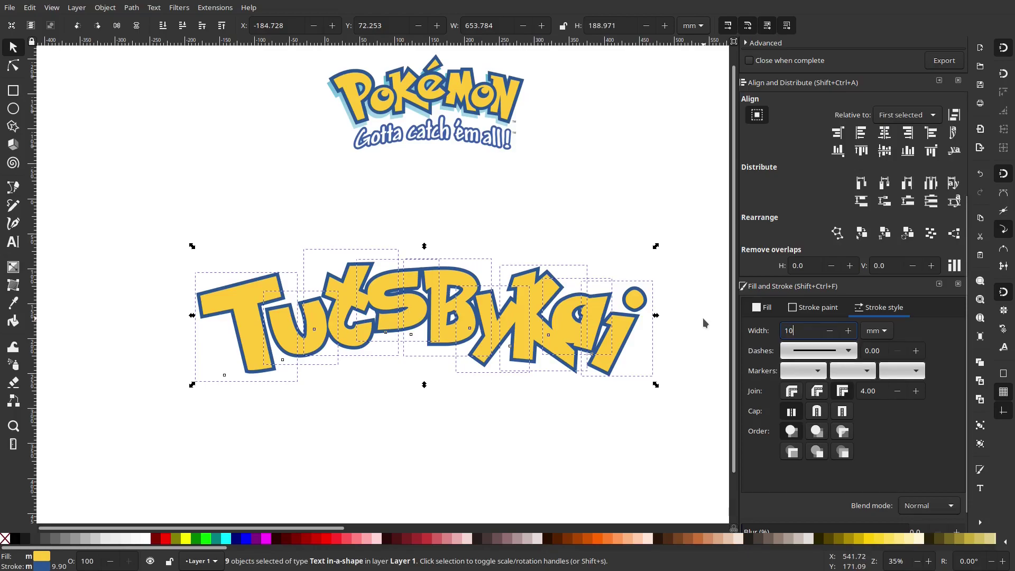
{"action": "key", "text": "Return"}
{"action": "type", "text": "20"}
{"action": "key", "text": "Return"}
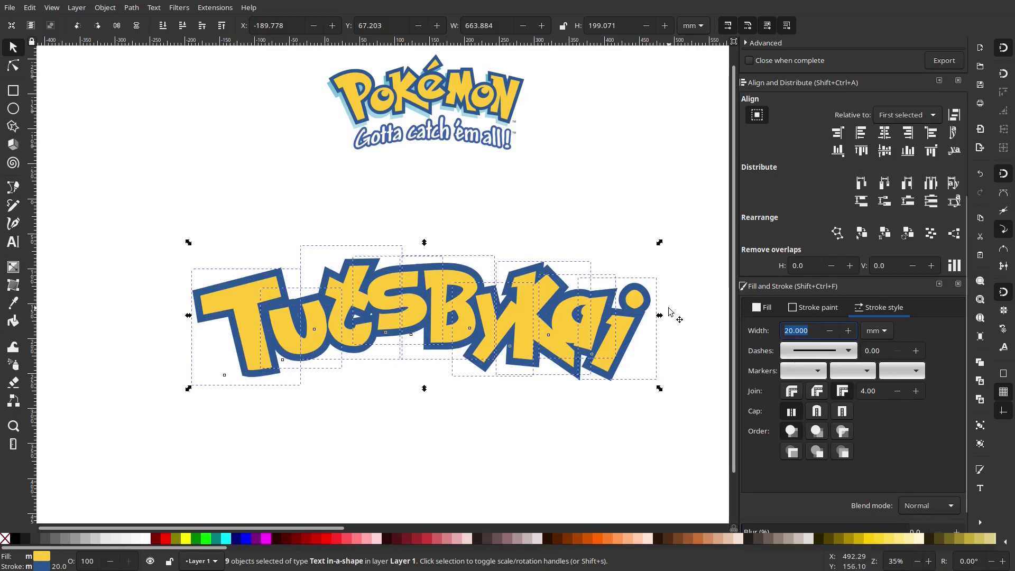
{"action": "scroll", "coordinate": [476, 210], "scroll_direction": "up", "scroll_amount": 1}
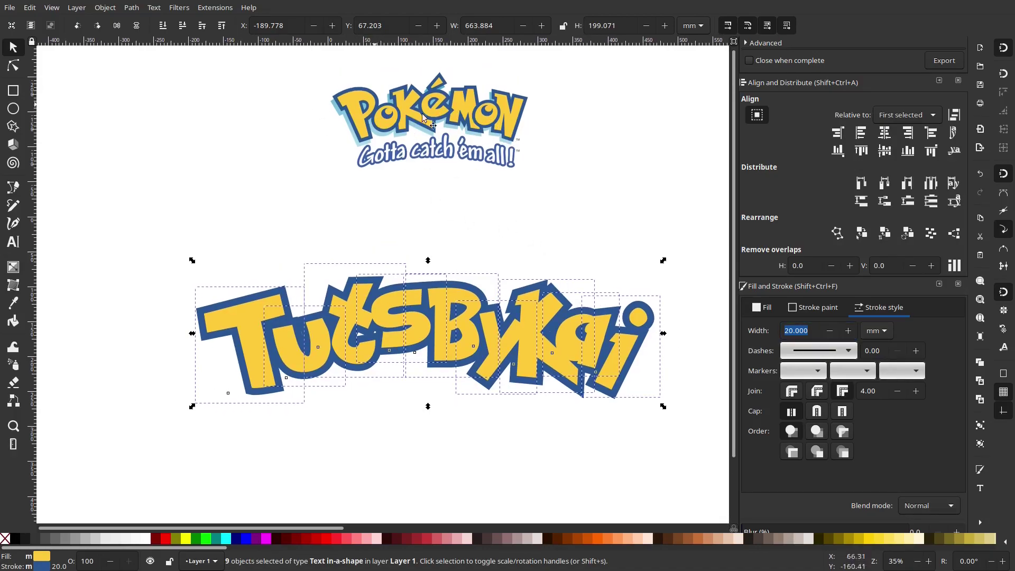
{"action": "scroll", "coordinate": [227, 414], "scroll_direction": "up", "scroll_amount": 3}
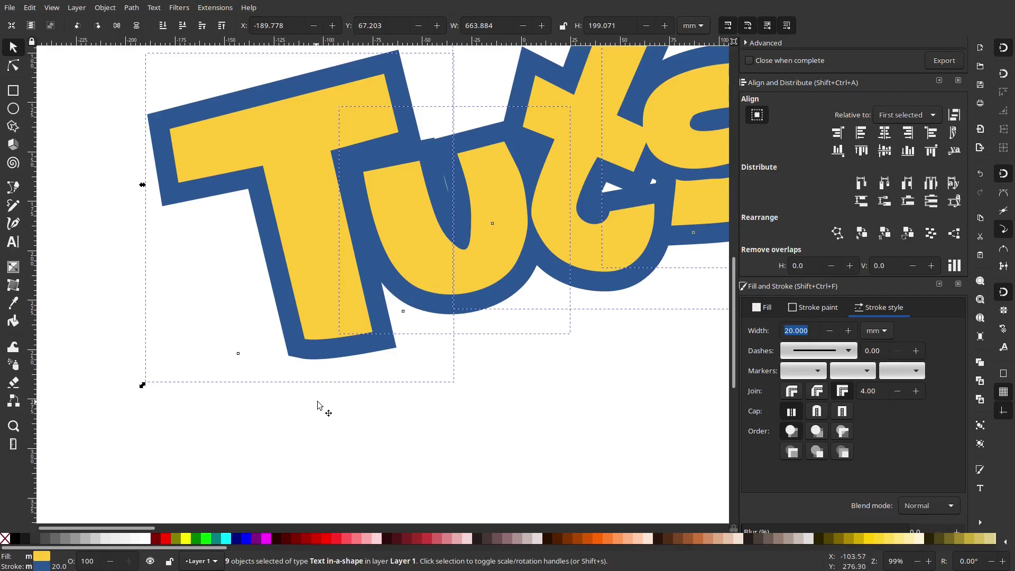
{"action": "scroll", "coordinate": [379, 397], "scroll_direction": "down", "scroll_amount": 4}
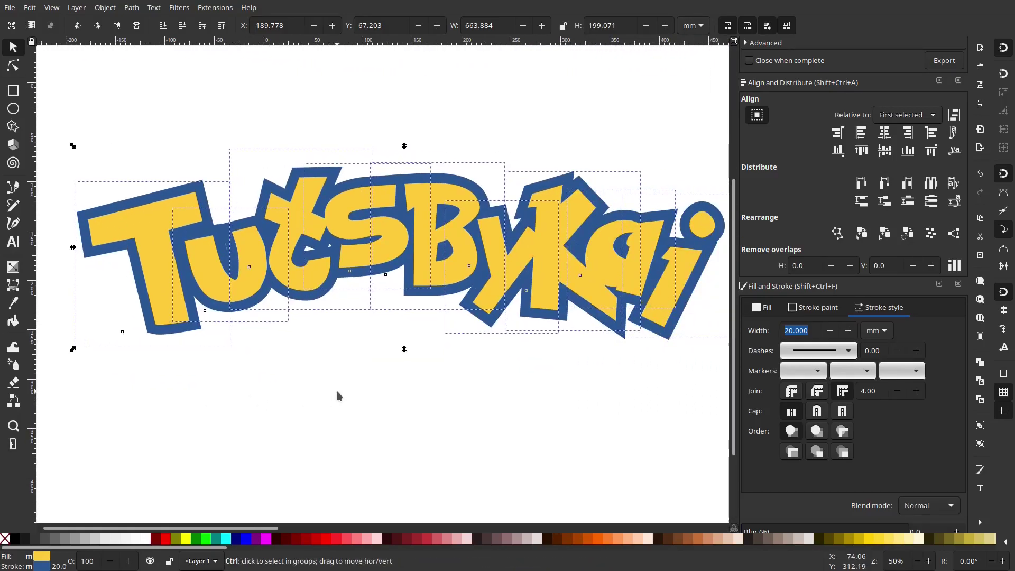
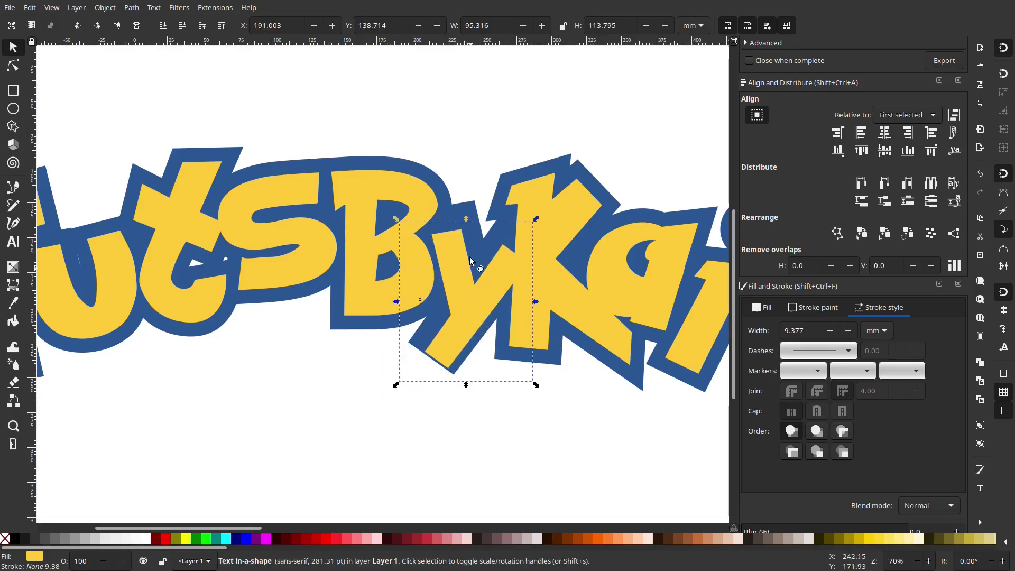
Try to reposition the plain yellow y and undo the move.
{"action": "left_click_drag", "start_coordinate": [467, 241], "coordinate": [452, 287]}
{"action": "mouse_move", "coordinate": [458, 231]}
{"action": "left_mouse_down"}
{"action": "mouse_move", "coordinate": [462, 297]}
{"action": "mouse_move", "coordinate": [466, 262]}
{"action": "mouse_move", "coordinate": [483, 243]}
{"action": "left_mouse_up"}
{"action": "key", "text": "ctrl+z"}
{"action": "left_click", "coordinate": [484, 242]}
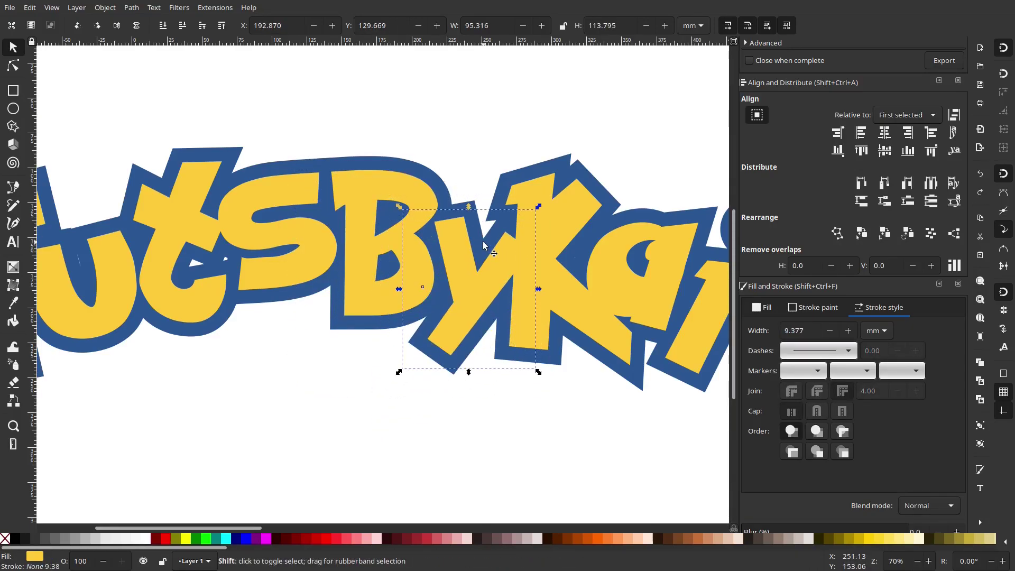
Try raising the yellow y and its blue outline above all other letters, and lower the pair again.
{"action": "left_click", "coordinate": [484, 236], "text": "shift"}
{"action": "left_click", "coordinate": [484, 235]}
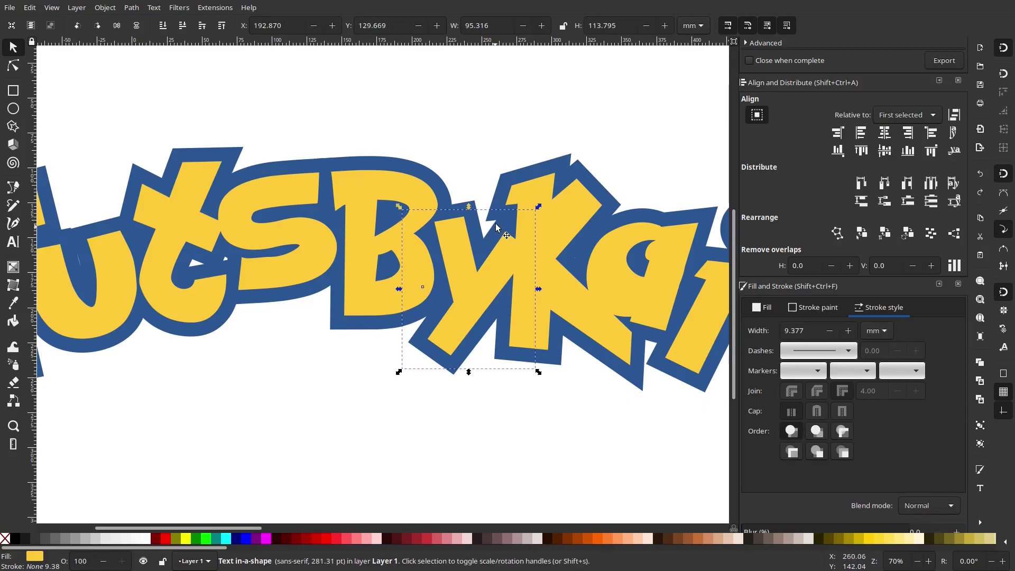
{"action": "left_click", "coordinate": [473, 203], "text": "shift"}
{"action": "scroll", "coordinate": [479, 257], "scroll_direction": "up", "scroll_amount": 2}
{"action": "scroll", "coordinate": [479, 269], "scroll_direction": "down", "scroll_amount": 2}
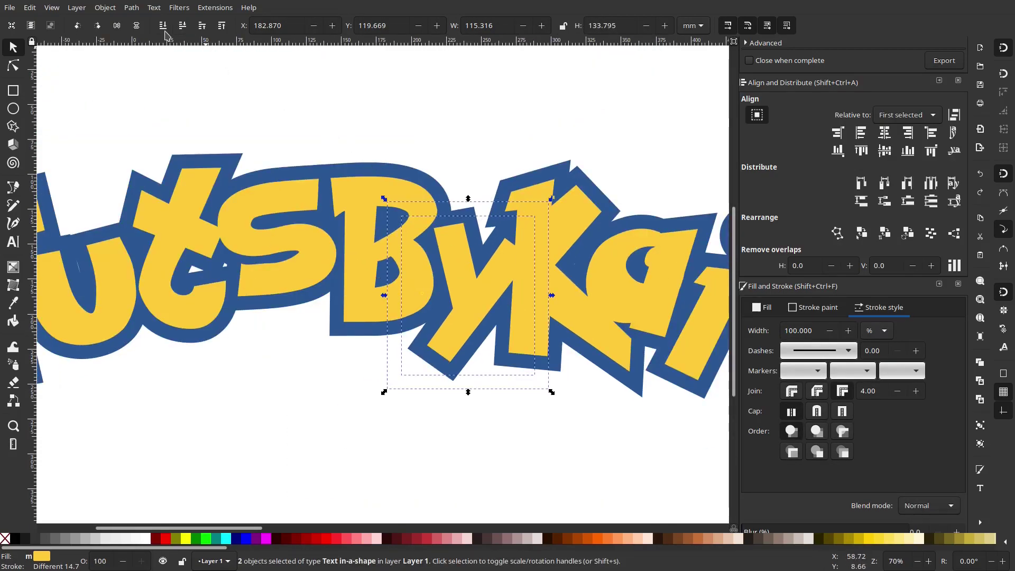
{"action": "left_click", "coordinate": [220, 30]}
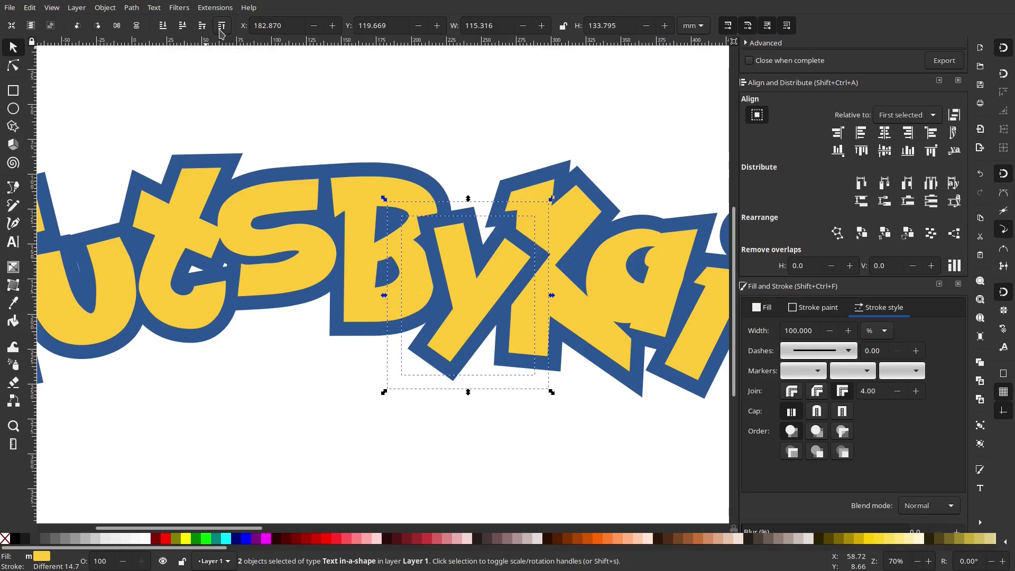
{"action": "scroll", "coordinate": [455, 267], "scroll_direction": "down", "scroll_amount": 2}
{"action": "scroll", "coordinate": [458, 266], "scroll_direction": "up", "scroll_amount": 2}
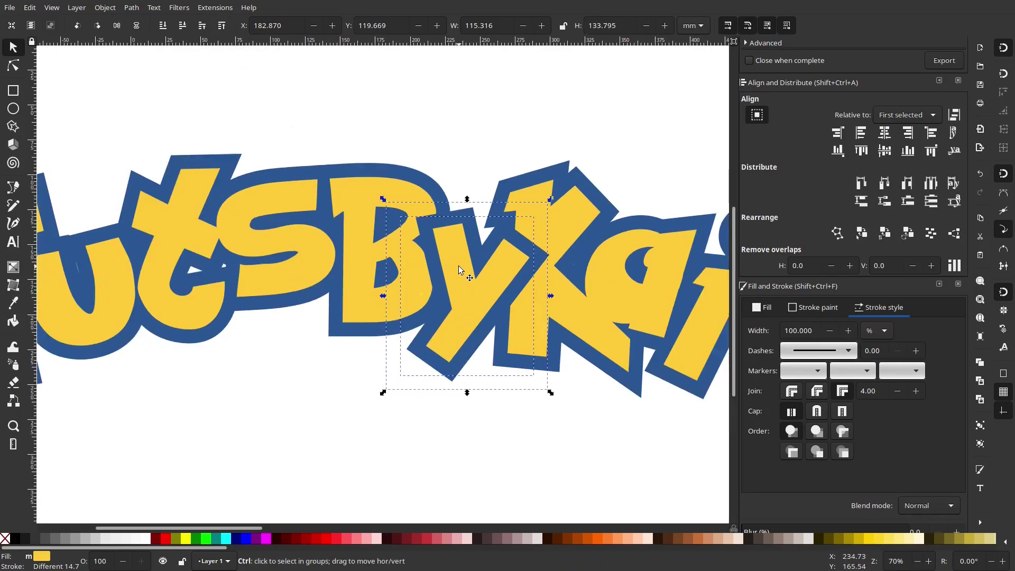
{"action": "left_click", "coordinate": [183, 29]}
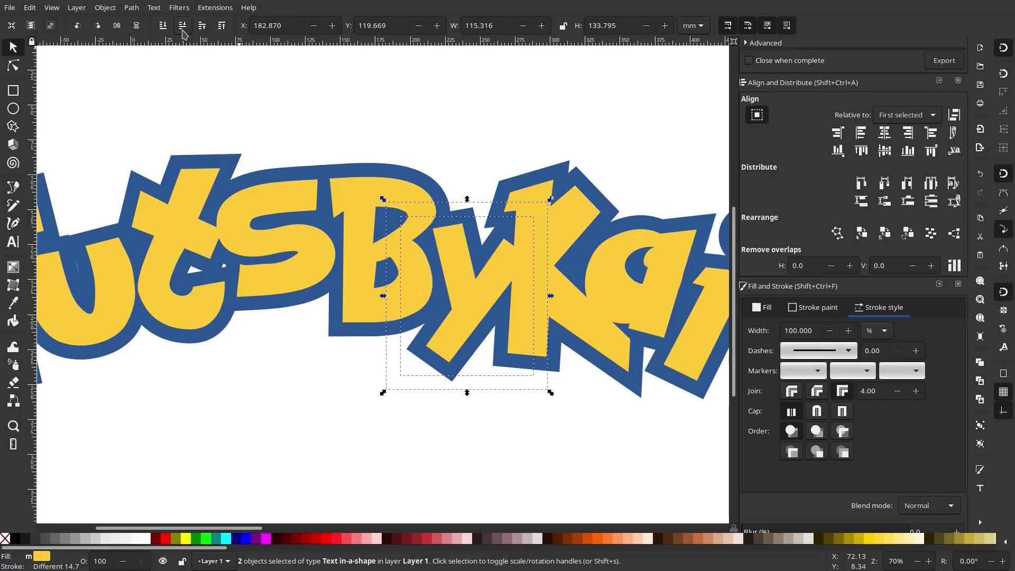
{"action": "left_click", "coordinate": [573, 211]}
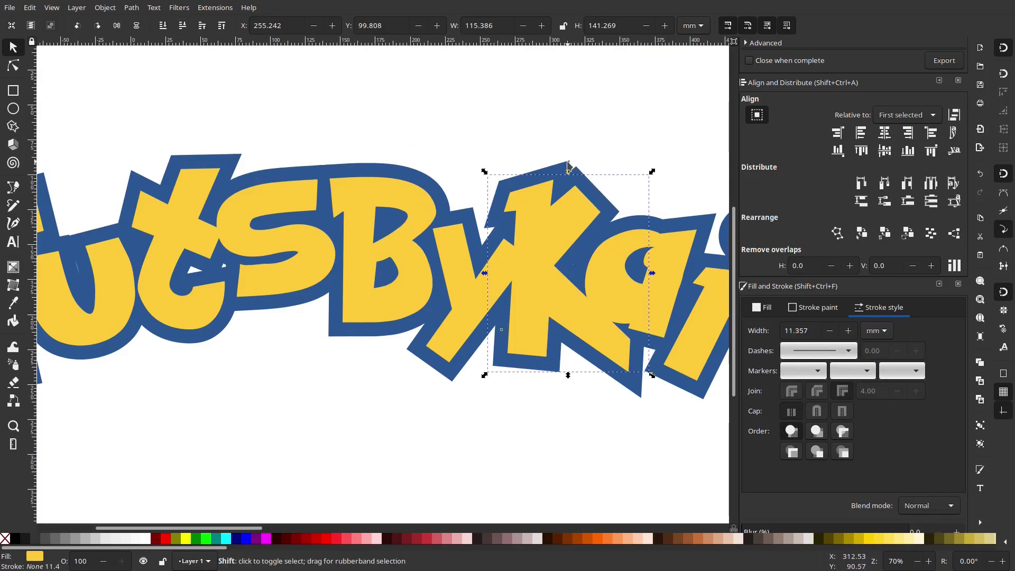
{"action": "scroll", "coordinate": [569, 159], "scroll_direction": "up", "scroll_amount": 3}
{"action": "left_click", "coordinate": [539, 186], "text": "shift"}
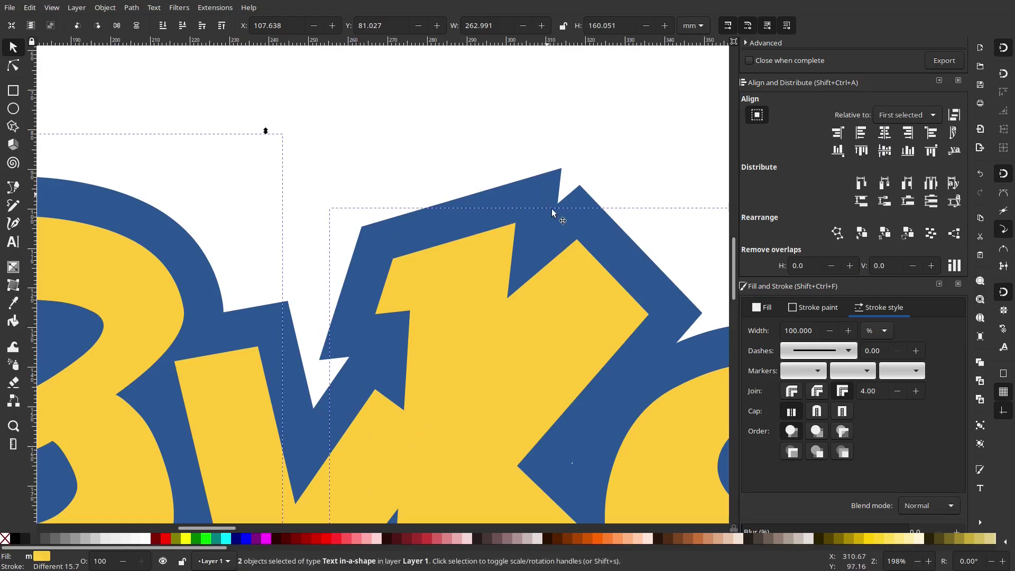
{"action": "left_click", "coordinate": [620, 128]}
{"action": "scroll", "coordinate": [516, 192], "scroll_direction": "down", "scroll_amount": 2}
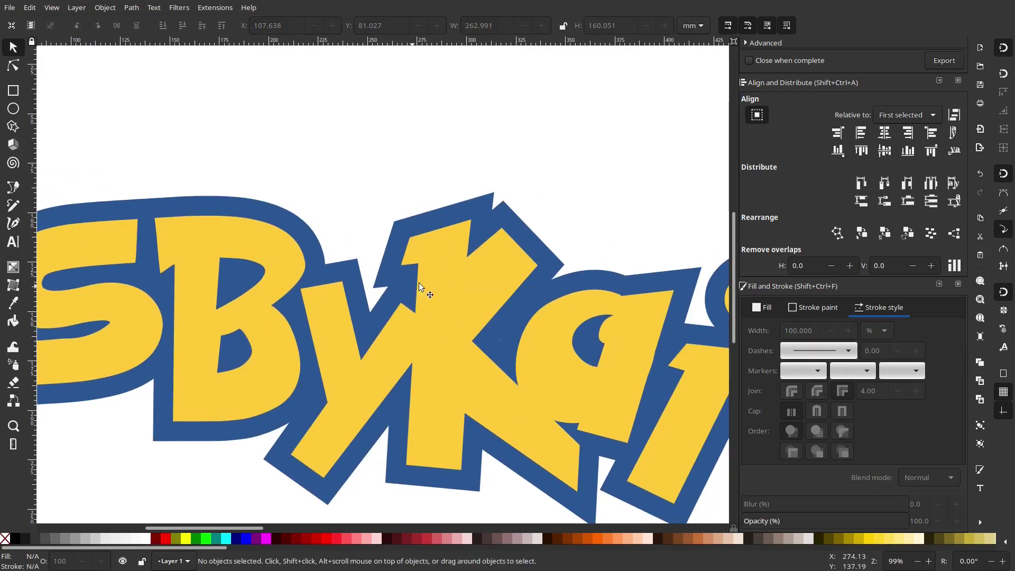
Select the yellow K together with its blue outline and raise the pair above all other letters.
{"action": "left_click_drag", "start_coordinate": [610, 116], "coordinate": [374, 515]}
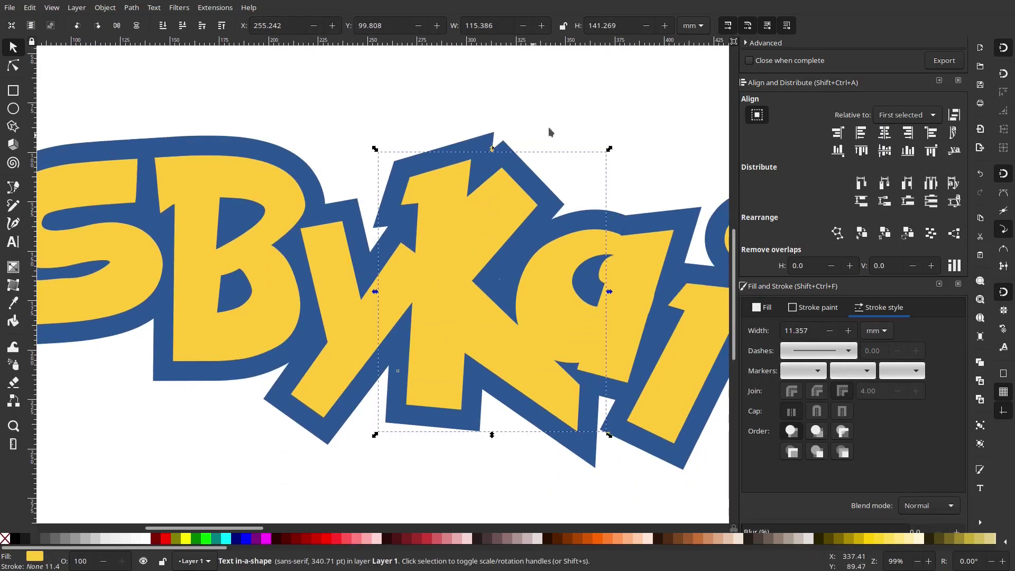
{"action": "left_click_drag", "start_coordinate": [633, 89], "coordinate": [356, 477]}
{"action": "scroll", "coordinate": [356, 482], "scroll_direction": "down", "scroll_amount": 2}
{"action": "scroll", "coordinate": [505, 317], "scroll_direction": "down", "scroll_amount": 1, "text": "ctrl"}
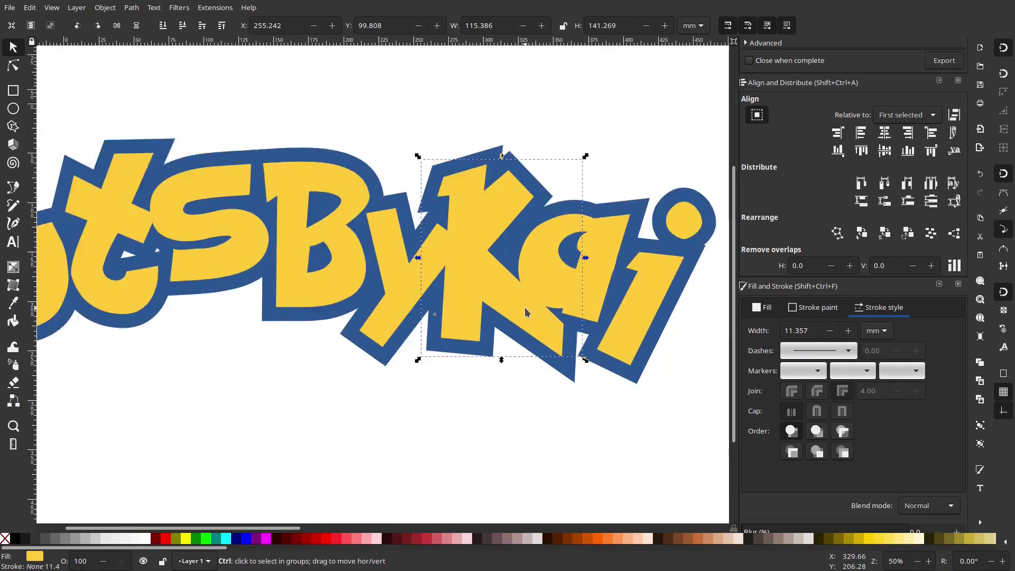
{"action": "left_click_drag", "start_coordinate": [627, 92], "coordinate": [362, 440]}
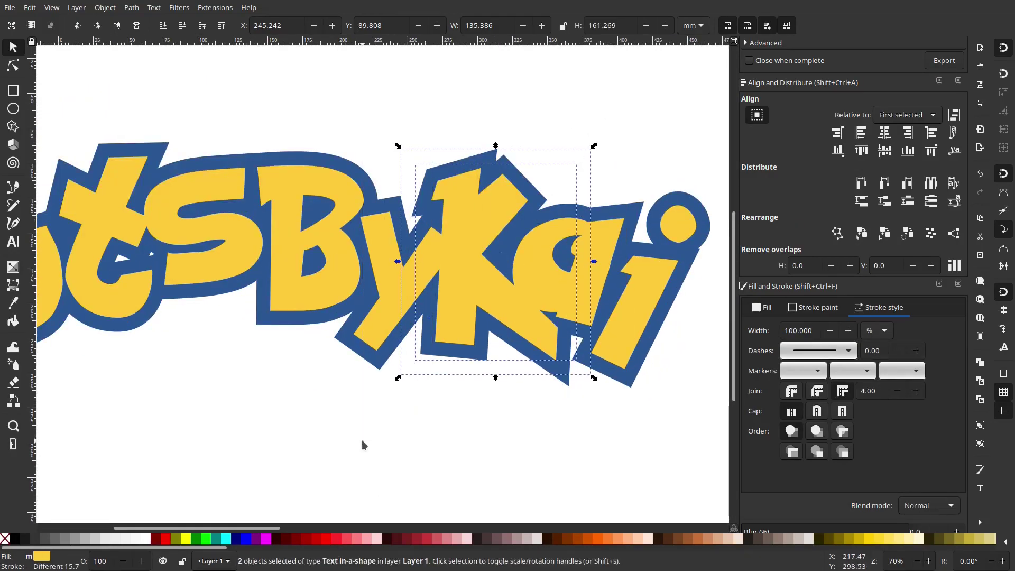
{"action": "scroll", "coordinate": [500, 231], "scroll_direction": "up", "scroll_amount": 1, "text": "ctrl"}
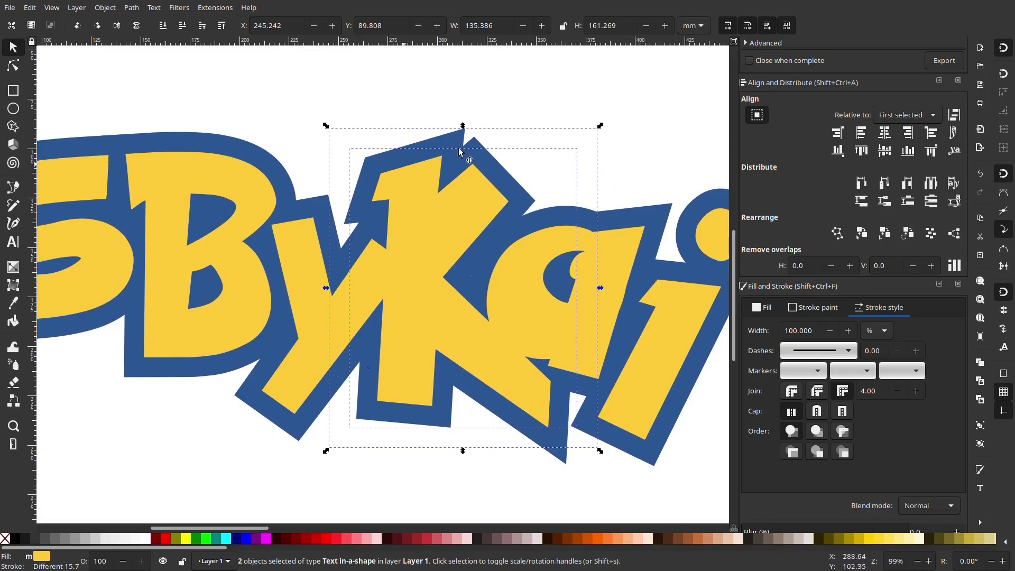
{"action": "left_click", "coordinate": [222, 31]}
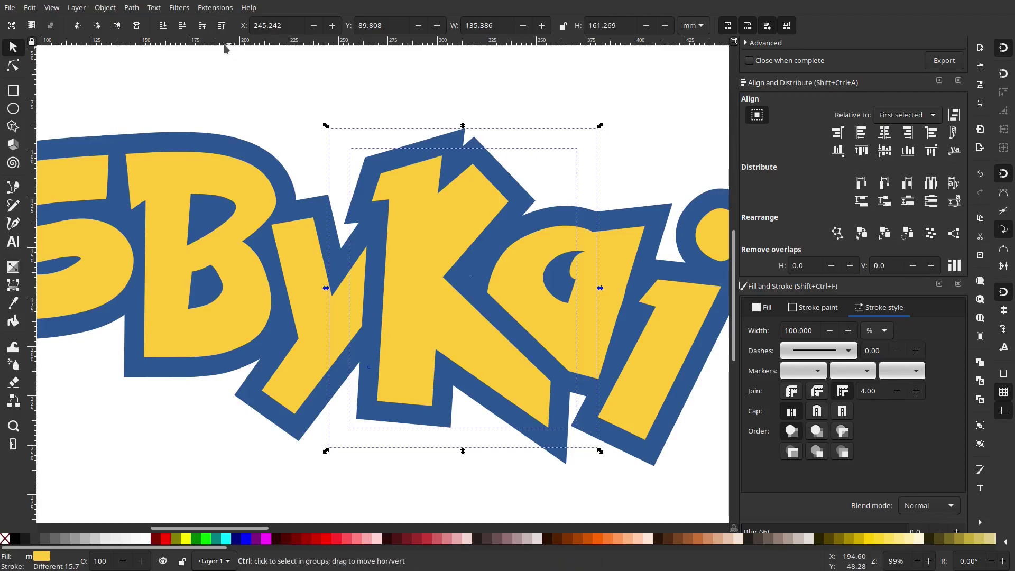
Lower the yellow K together with its blue outline in the stack so that the y overlaps it.
{"action": "left_click", "coordinate": [185, 32]}
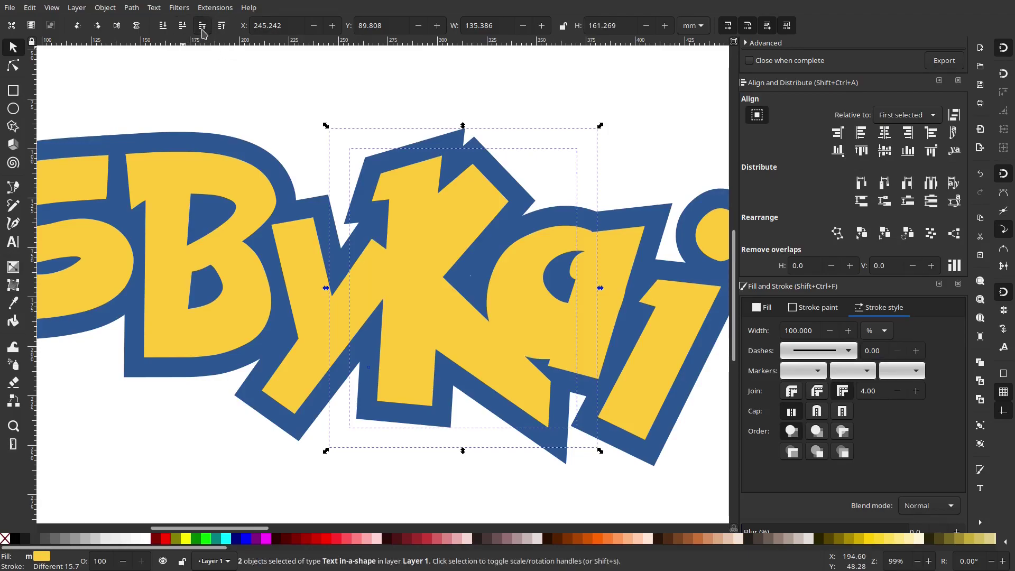
{"action": "left_click", "coordinate": [202, 30]}
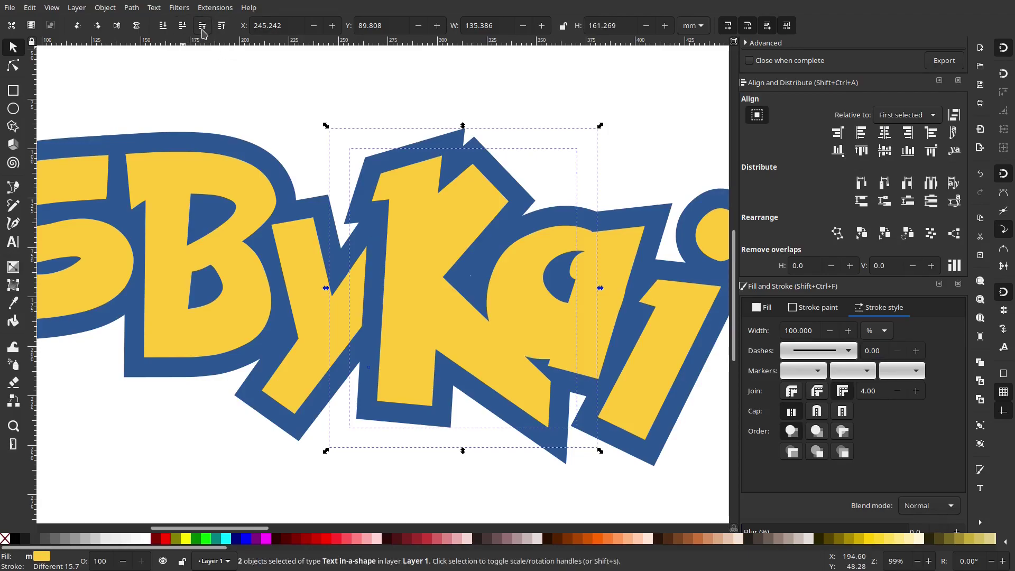
{"action": "left_click", "coordinate": [181, 29]}
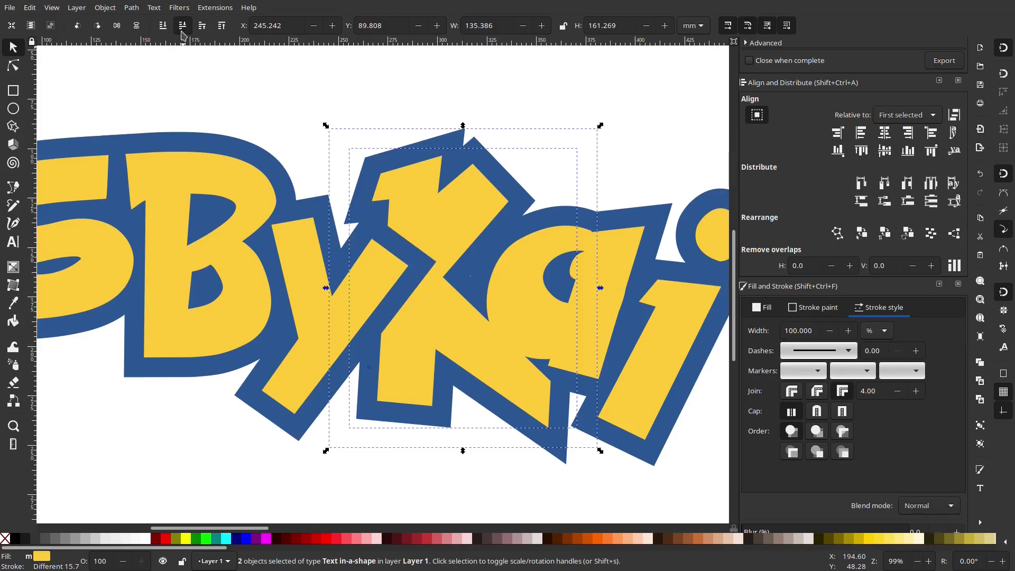
{"action": "scroll", "coordinate": [502, 270], "scroll_direction": "down", "scroll_amount": 3}
{"action": "scroll", "coordinate": [556, 201], "scroll_direction": "down", "scroll_amount": 2}
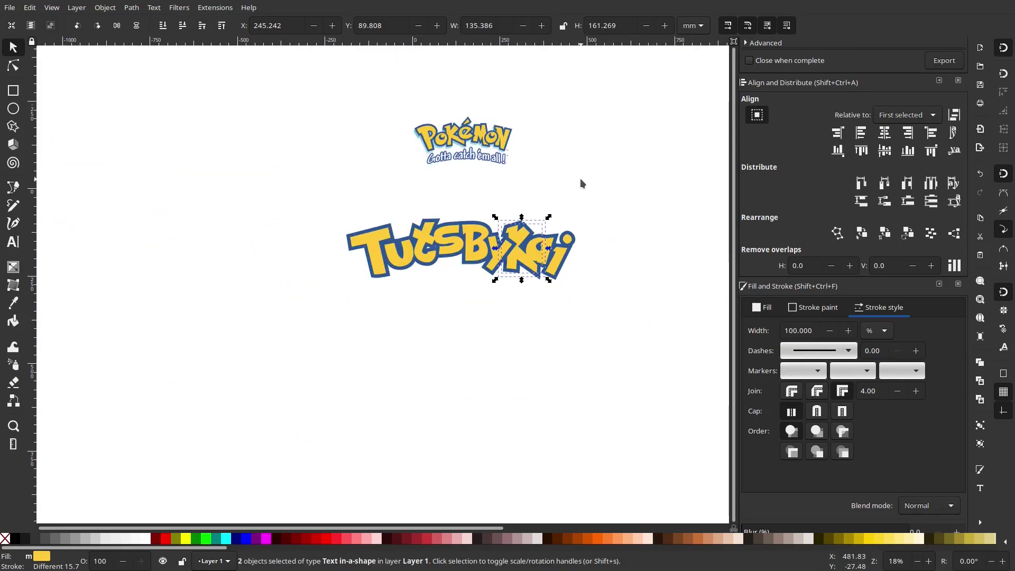
{"action": "left_click", "coordinate": [579, 179]}
Examine how the TutsByKai letters overlap across the whole logo and compare them with the Pokémon logo.
{"action": "scroll", "coordinate": [499, 266], "scroll_direction": "up", "scroll_amount": 2}
{"action": "scroll", "coordinate": [497, 249], "scroll_direction": "up", "scroll_amount": 1}
{"action": "scroll", "coordinate": [491, 266], "scroll_direction": "down", "scroll_amount": 3}
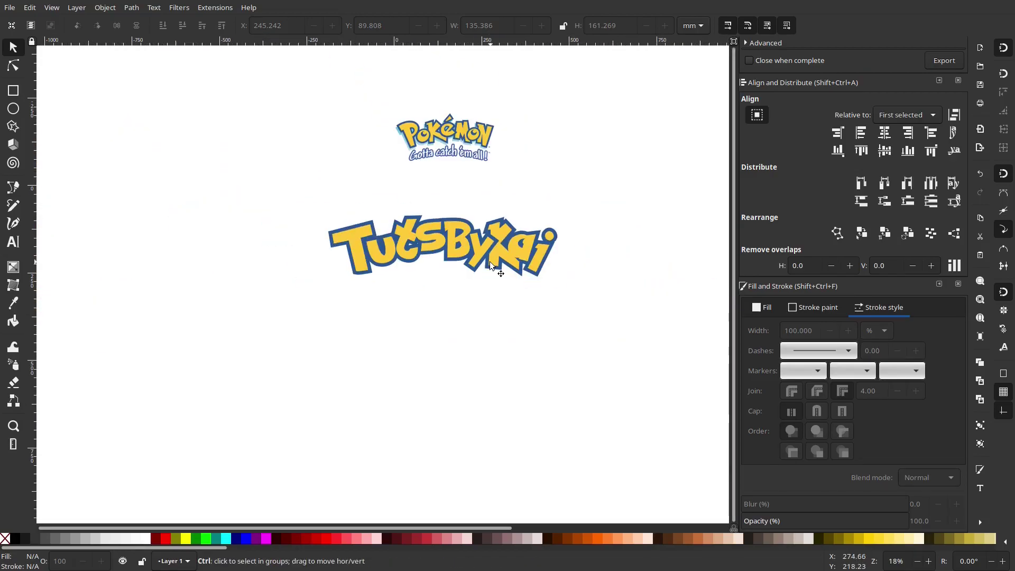
{"action": "scroll", "coordinate": [495, 262], "scroll_direction": "up", "scroll_amount": 2}
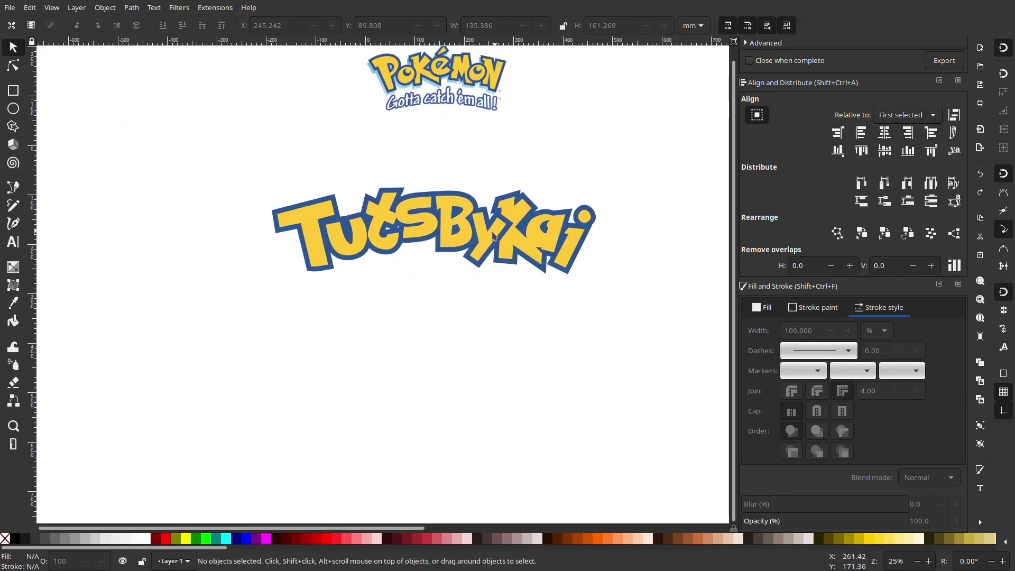
{"action": "left_click_drag", "start_coordinate": [499, 241], "coordinate": [403, 278]}
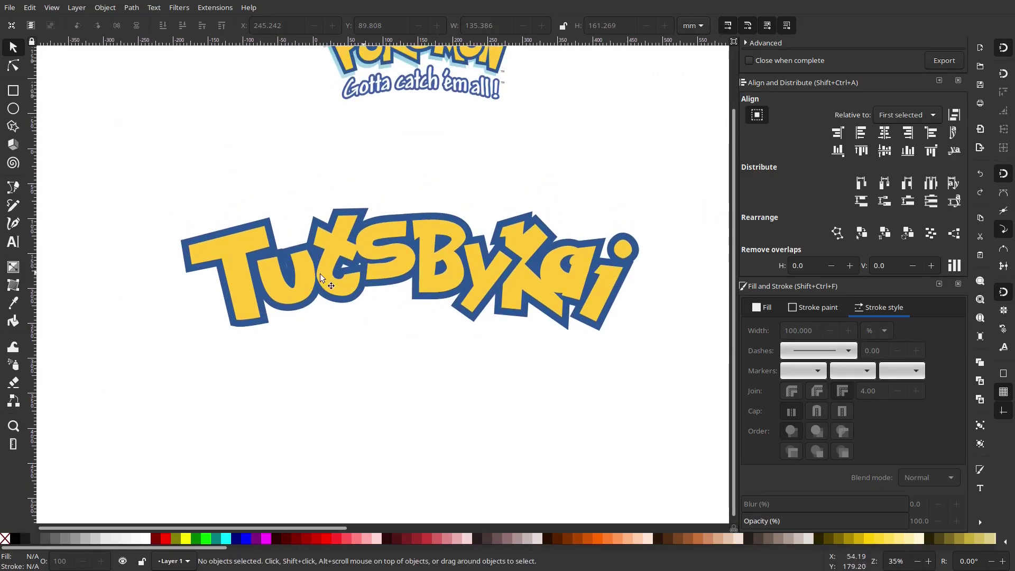
{"action": "scroll", "coordinate": [378, 287], "scroll_direction": "up", "scroll_amount": 2}
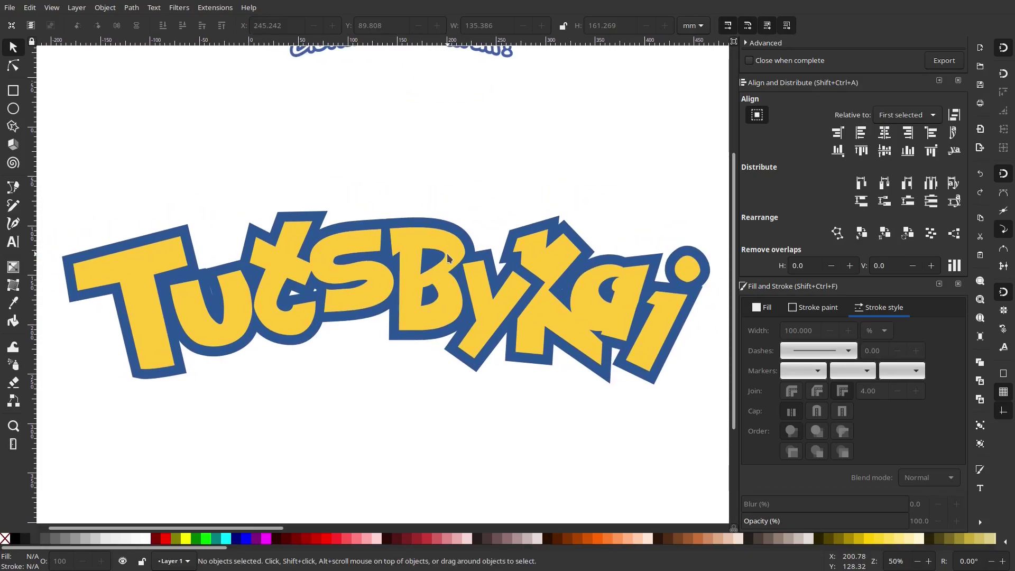
{"action": "scroll", "coordinate": [456, 264], "scroll_direction": "up", "scroll_amount": 1}
{"action": "scroll", "coordinate": [452, 280], "scroll_direction": "down", "scroll_amount": 1}
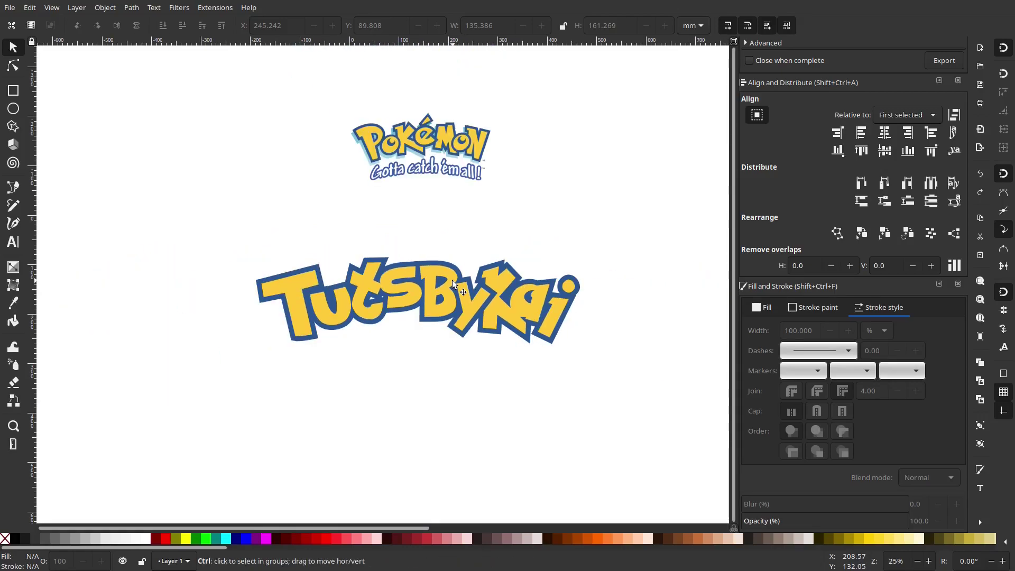
{"action": "left_click_drag", "start_coordinate": [685, 427], "coordinate": [91, 199]}
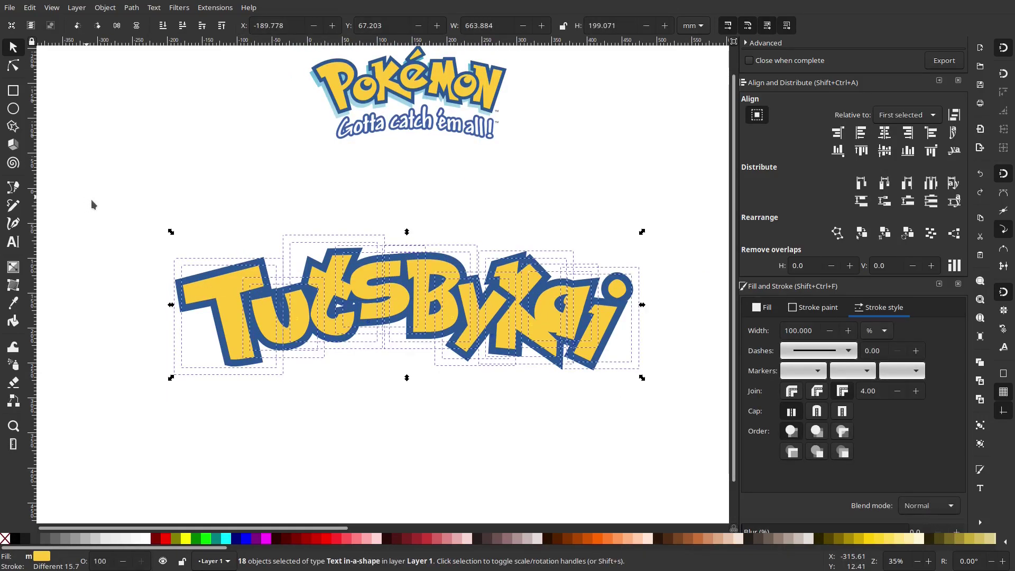
{"action": "right_click", "coordinate": [328, 300]}
{"action": "left_click", "coordinate": [386, 307]}
{"action": "left_click_drag", "start_coordinate": [214, 349], "coordinate": [326, 302]}
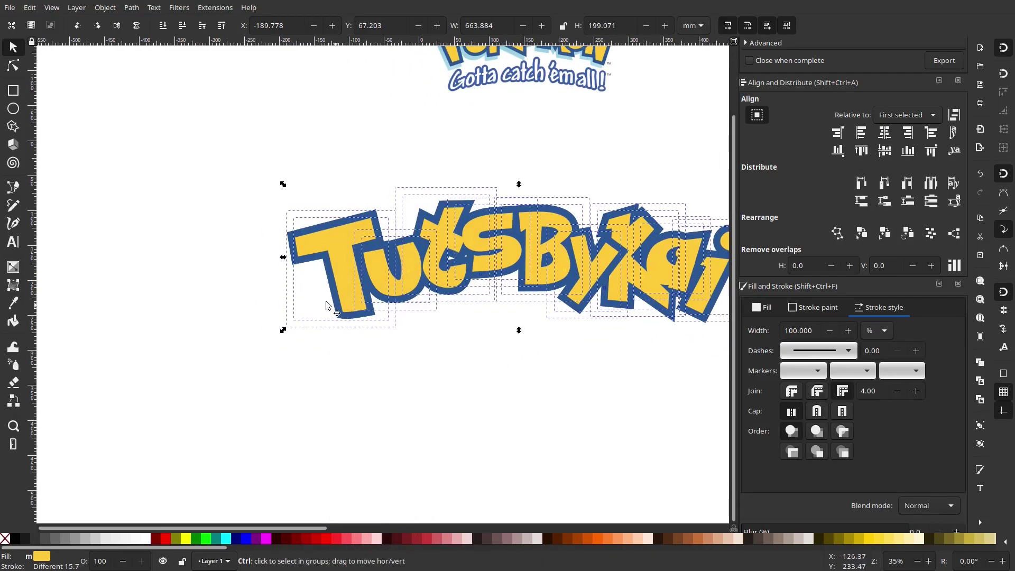
{"action": "scroll", "coordinate": [328, 306], "scroll_direction": "up", "scroll_amount": 1}
{"action": "scroll", "coordinate": [338, 317], "scroll_direction": "up", "scroll_amount": 1}
{"action": "scroll", "coordinate": [335, 283], "scroll_direction": "up", "scroll_amount": 1}
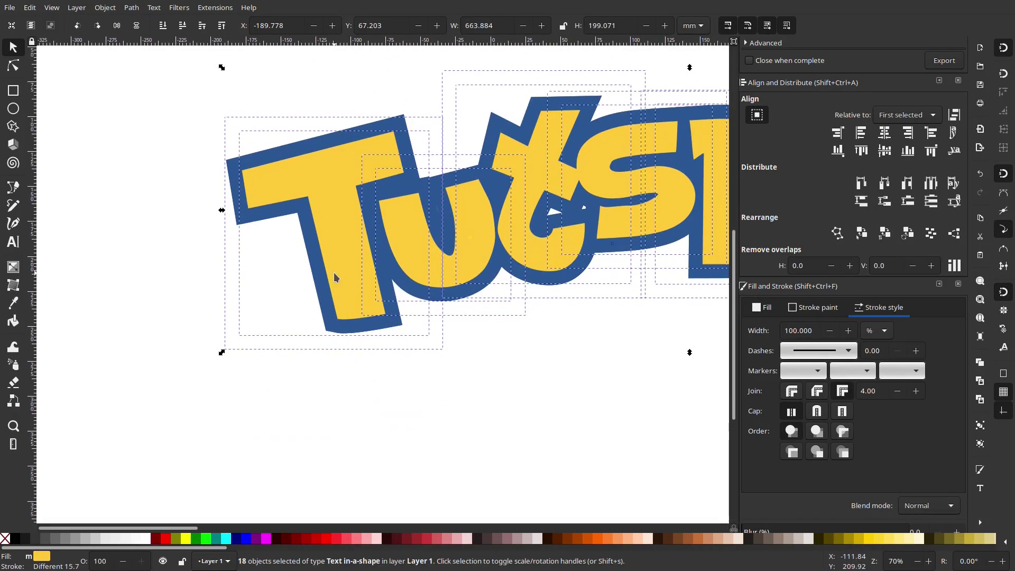
{"action": "scroll", "coordinate": [349, 275], "scroll_direction": "down", "scroll_amount": 5}
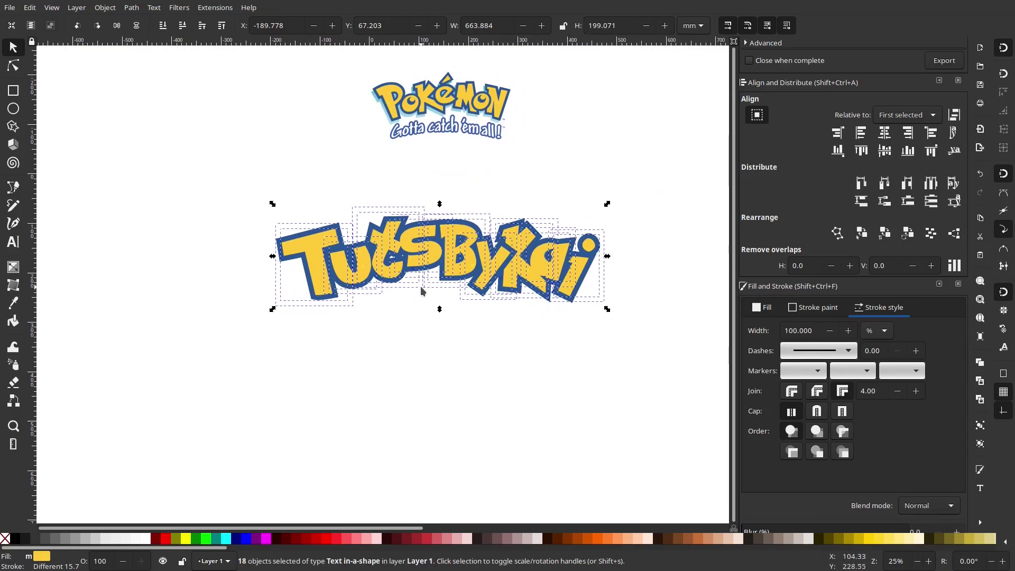
{"action": "left_click", "coordinate": [423, 286]}
Try duplicating the spare set of plain yellow TutsByKai letters.
{"action": "scroll", "coordinate": [635, 316], "scroll_direction": "down", "scroll_amount": 2}
{"action": "left_click_drag", "start_coordinate": [426, 233], "coordinate": [632, 296]}
{"action": "scroll", "coordinate": [659, 302], "scroll_direction": "up", "scroll_amount": 2}
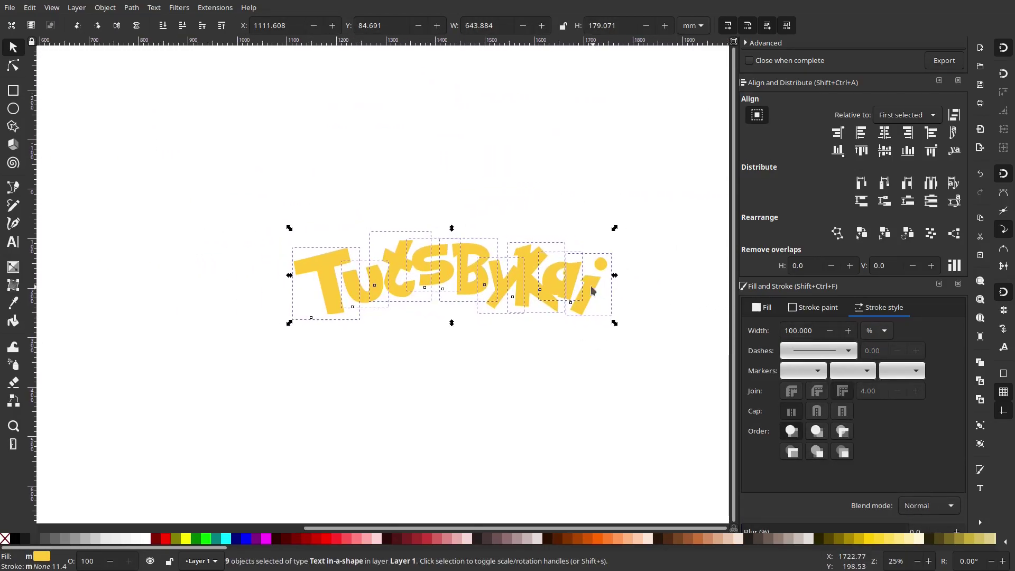
{"action": "right_click", "coordinate": [472, 287]}
{"action": "left_click", "coordinate": [521, 312]}
Try placing the copied yellow letters over the outlined logo and sending them to the bottom of the stack.
{"action": "scroll", "coordinate": [423, 306], "scroll_direction": "down", "scroll_amount": 2}
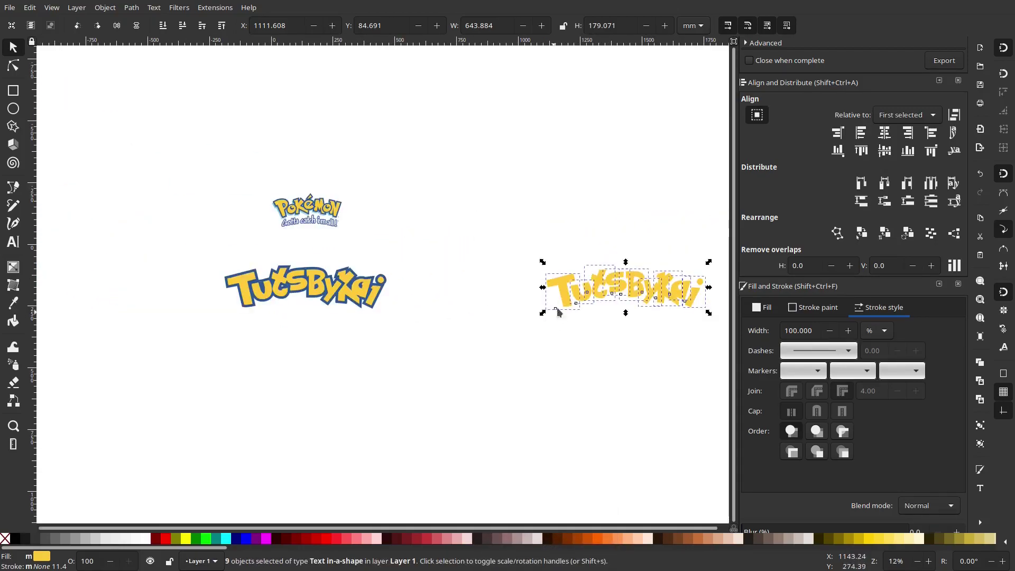
{"action": "left_click_drag", "start_coordinate": [560, 302], "coordinate": [229, 304]}
{"action": "scroll", "coordinate": [185, 285], "scroll_direction": "up", "scroll_amount": 4}
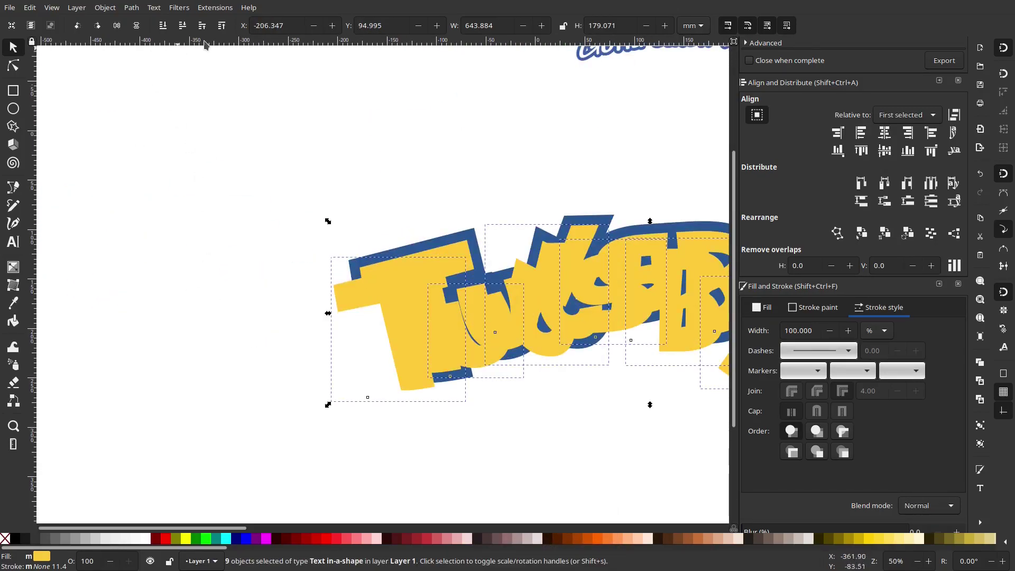
{"action": "left_click", "coordinate": [163, 31]}
{"action": "scroll", "coordinate": [449, 303], "scroll_direction": "up", "scroll_amount": 2}
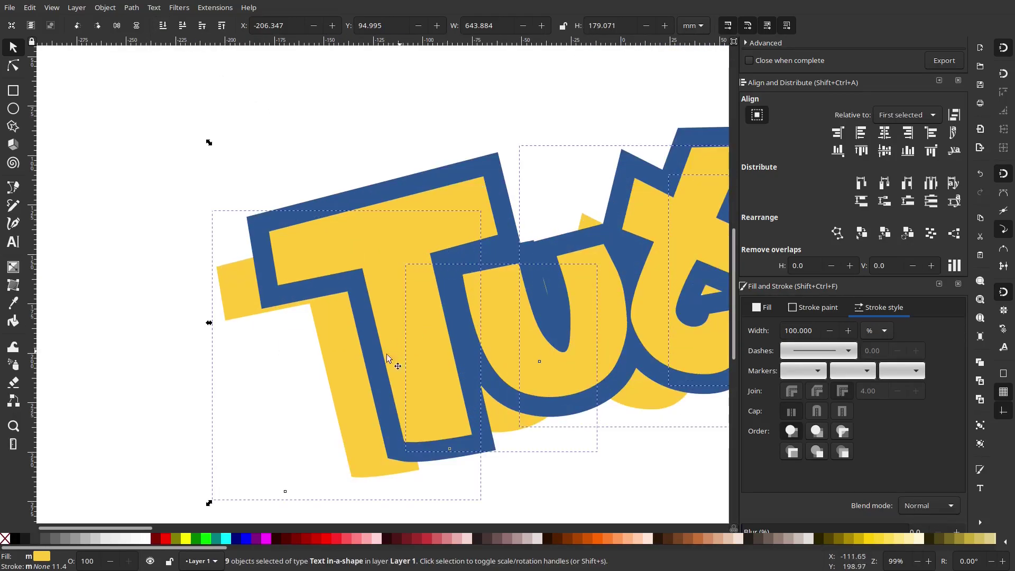
Undo the shift of the T along with the lowering, placement and duplication of the plain yellow letters.
{"action": "left_click_drag", "start_coordinate": [344, 364], "coordinate": [357, 367]}
{"action": "key", "text": "ctrl+z"}
{"action": "scroll", "coordinate": [357, 366], "scroll_direction": "down", "scroll_amount": 5}
{"action": "key", "text": "ctrl+z"}
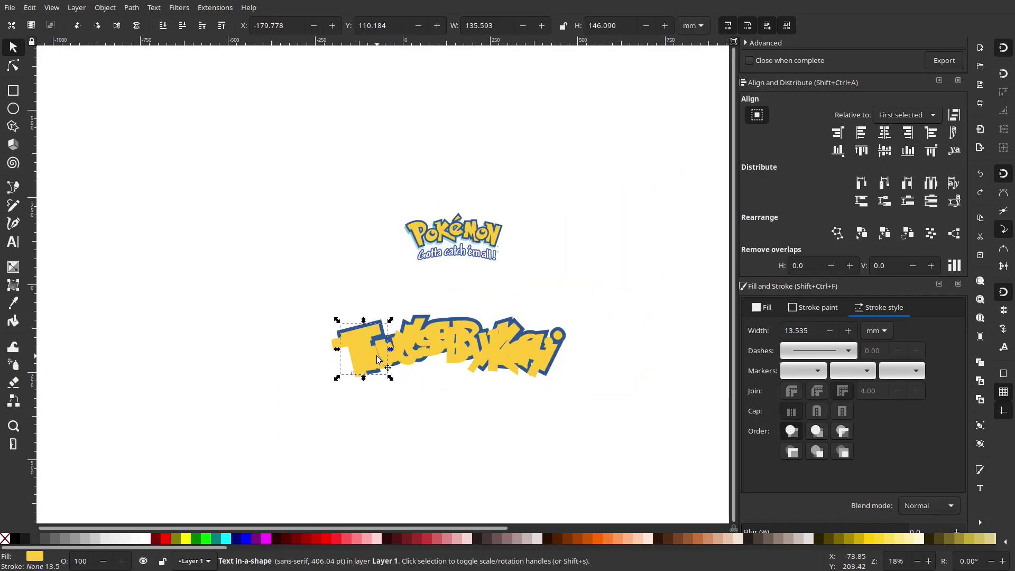
{"action": "scroll", "coordinate": [378, 359], "scroll_direction": "up", "scroll_amount": 2}
{"action": "key", "text": "ctrl+z"}
{"action": "scroll", "coordinate": [543, 429], "scroll_direction": "down", "scroll_amount": 2}
Select all the spare plain yellow letters beside the outlined logo and duplicate them.
{"action": "left_click_drag", "start_coordinate": [630, 443], "coordinate": [544, 427]}
{"action": "left_click", "coordinate": [543, 426]}
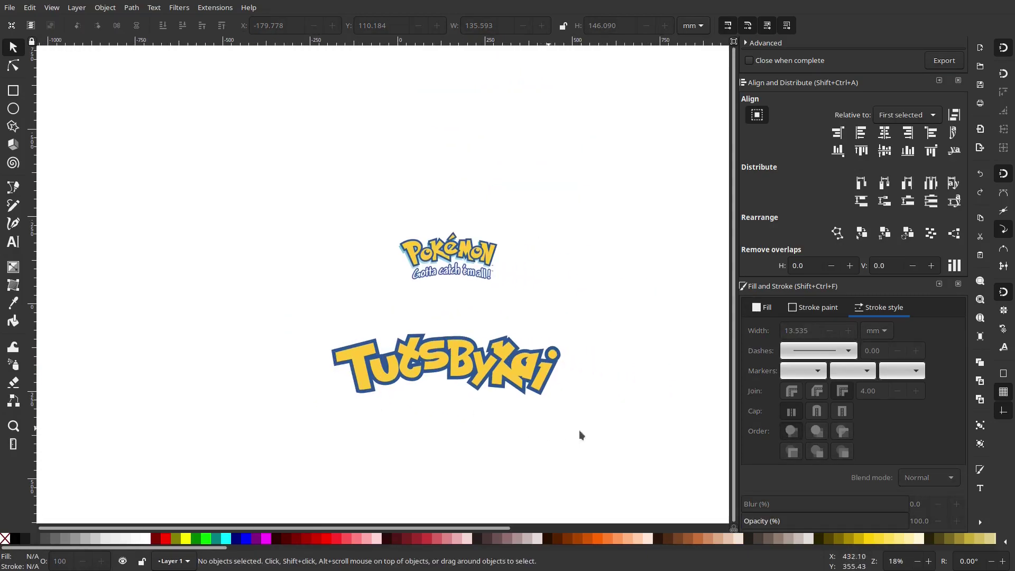
{"action": "left_click_drag", "start_coordinate": [704, 427], "coordinate": [353, 355]}
{"action": "left_click_drag", "start_coordinate": [690, 357], "coordinate": [426, 251]}
{"action": "right_click", "coordinate": [501, 287]}
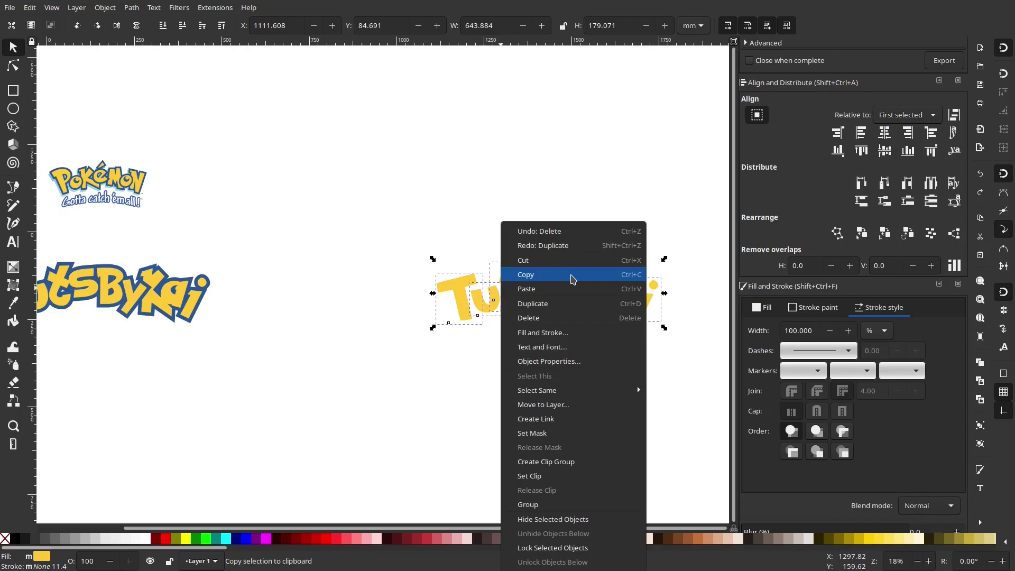
{"action": "left_click", "coordinate": [531, 303]}
Move the duplicated letters onto the outlined logo, offset slightly downward, and send them to the bottom of the stack.
{"action": "left_click_drag", "start_coordinate": [439, 313], "coordinate": [53, 349]}
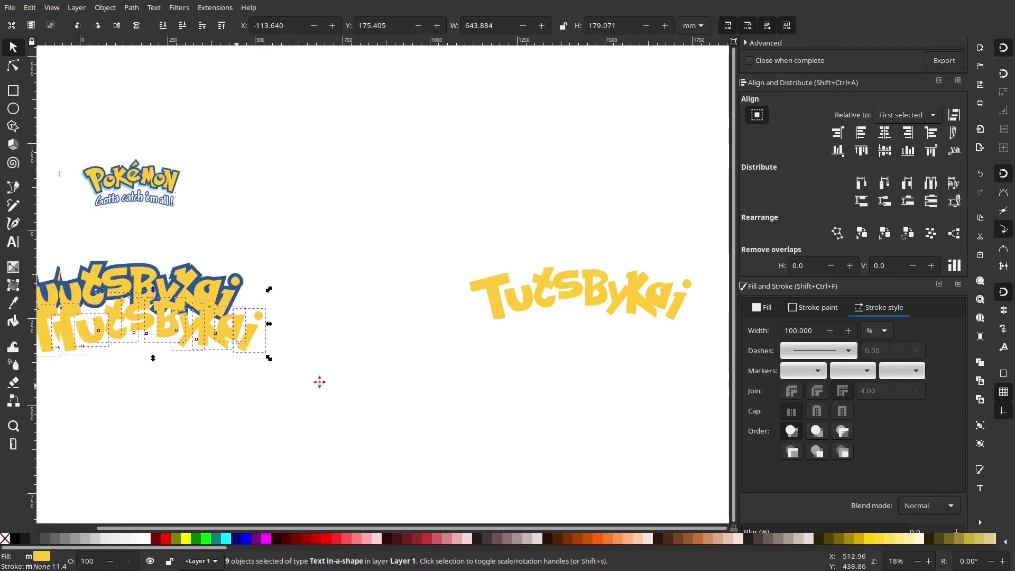
{"action": "scroll", "coordinate": [370, 370], "scroll_direction": "left", "scroll_amount": 8}
{"action": "scroll", "coordinate": [420, 364], "scroll_direction": "up", "scroll_amount": 1}
{"action": "left_click_drag", "start_coordinate": [355, 331], "coordinate": [314, 294]}
{"action": "left_click", "coordinate": [165, 26]}
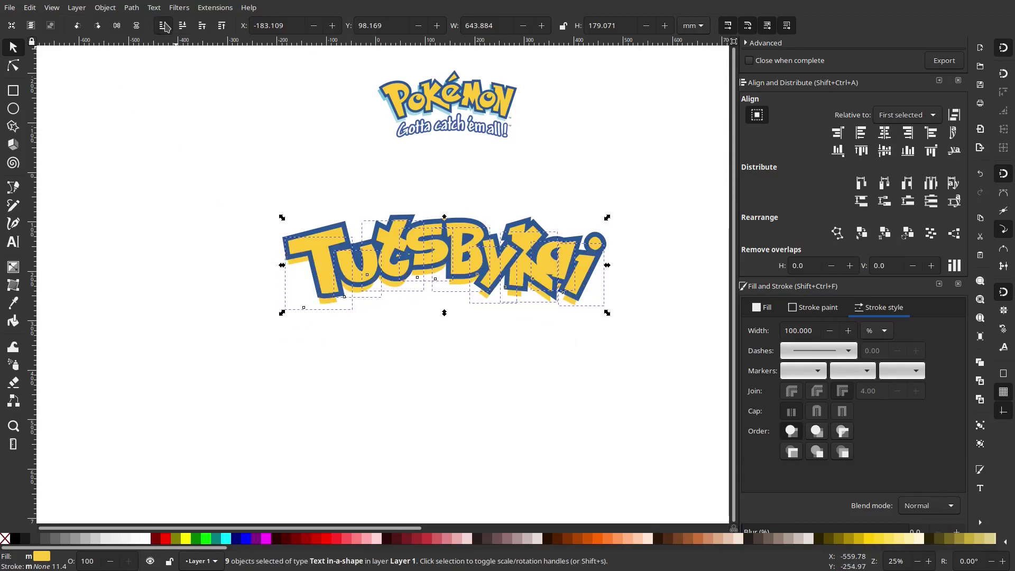
{"action": "scroll", "coordinate": [420, 312], "scroll_direction": "up", "scroll_amount": 1}
{"action": "scroll", "coordinate": [492, 390], "scroll_direction": "up", "scroll_amount": 5}
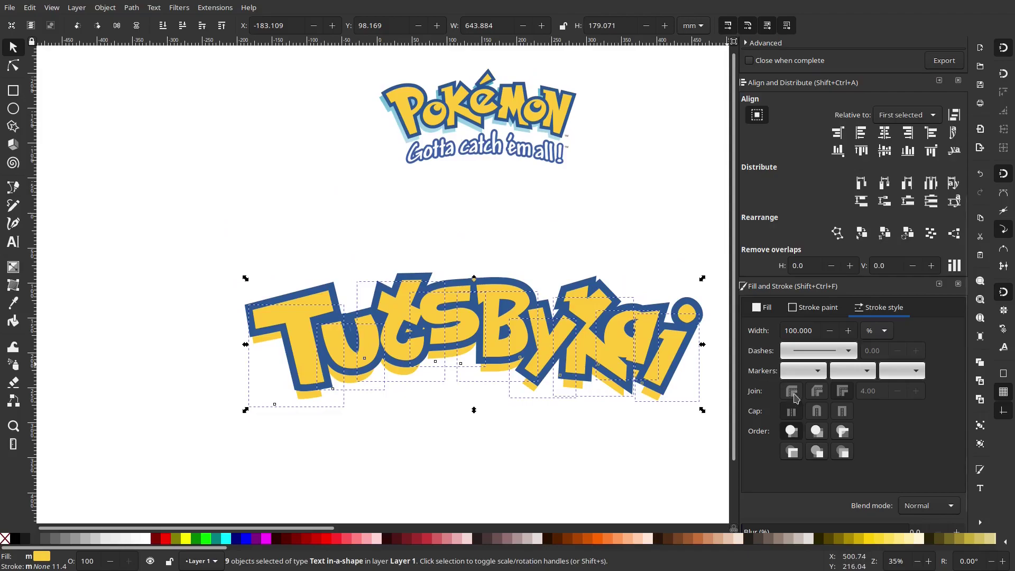
Fill the offset bottom letters with the light blue shadow colour 96cfe1 sampled from the Pokémon logo.
{"action": "left_click", "coordinate": [768, 310]}
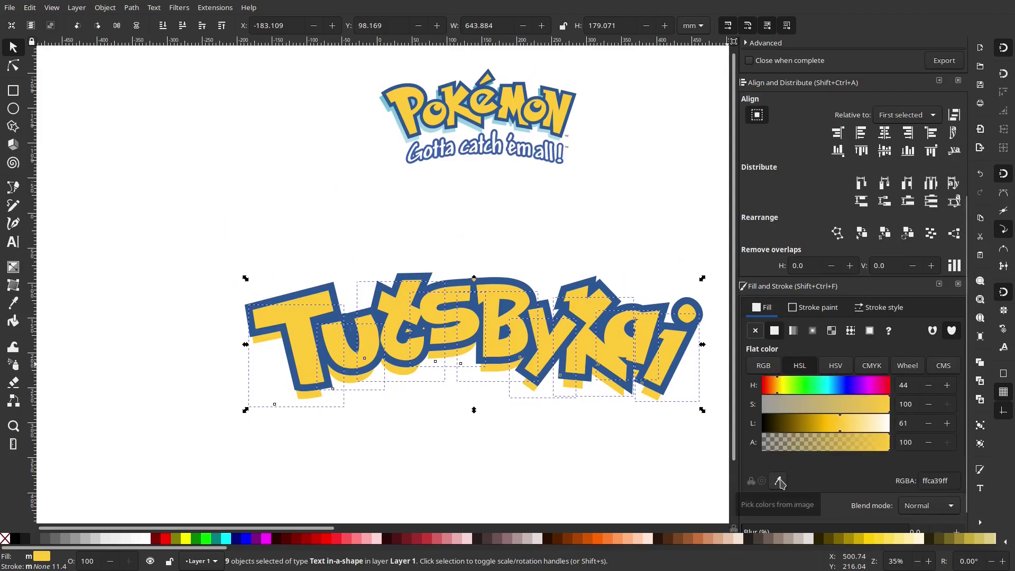
{"action": "scroll", "coordinate": [612, 253], "scroll_direction": "up", "scroll_amount": 1}
{"action": "left_click_drag", "start_coordinate": [611, 253], "coordinate": [532, 341]}
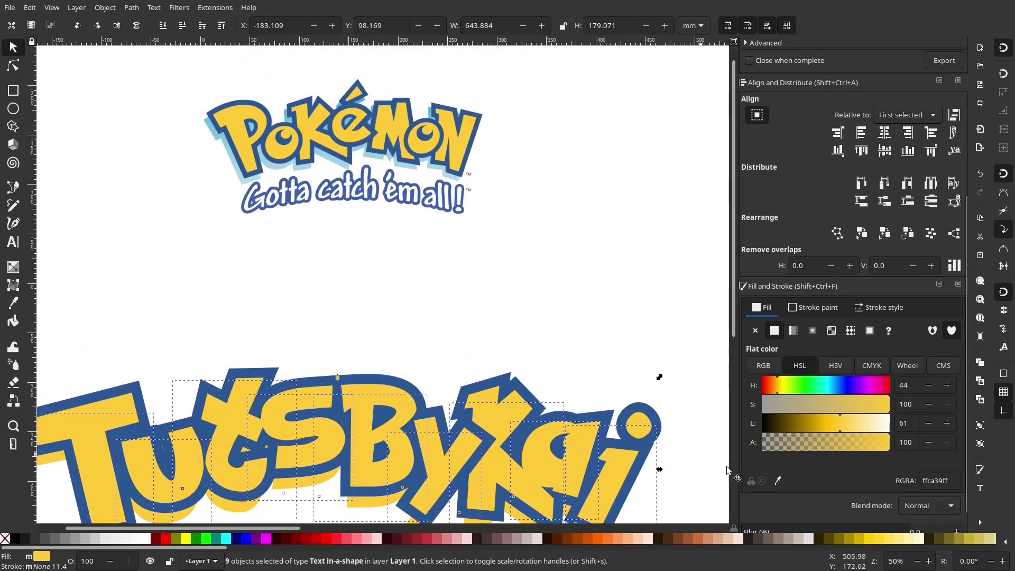
{"action": "left_click", "coordinate": [778, 480]}
{"action": "left_click", "coordinate": [374, 160]}
{"action": "left_click_drag", "start_coordinate": [401, 375], "coordinate": [480, 204]}
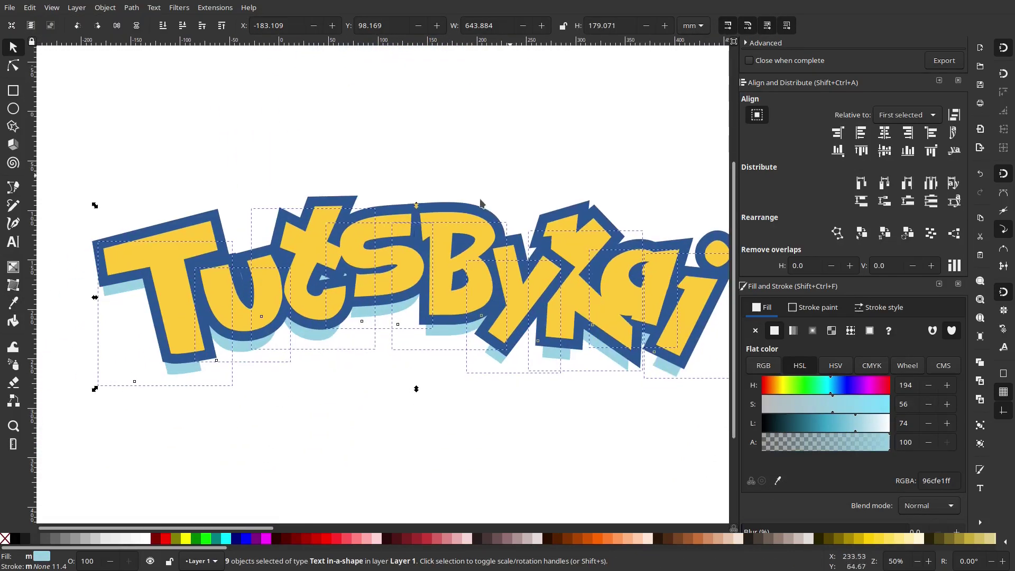
Try shifting the yellow T sideways, undo the move and clear the selection.
{"action": "scroll", "coordinate": [149, 349], "scroll_direction": "up", "scroll_amount": 1}
{"action": "left_click_drag", "start_coordinate": [149, 349], "coordinate": [326, 258]}
{"action": "scroll", "coordinate": [333, 305], "scroll_direction": "up", "scroll_amount": 1}
{"action": "left_click_drag", "start_coordinate": [383, 286], "coordinate": [357, 290]}
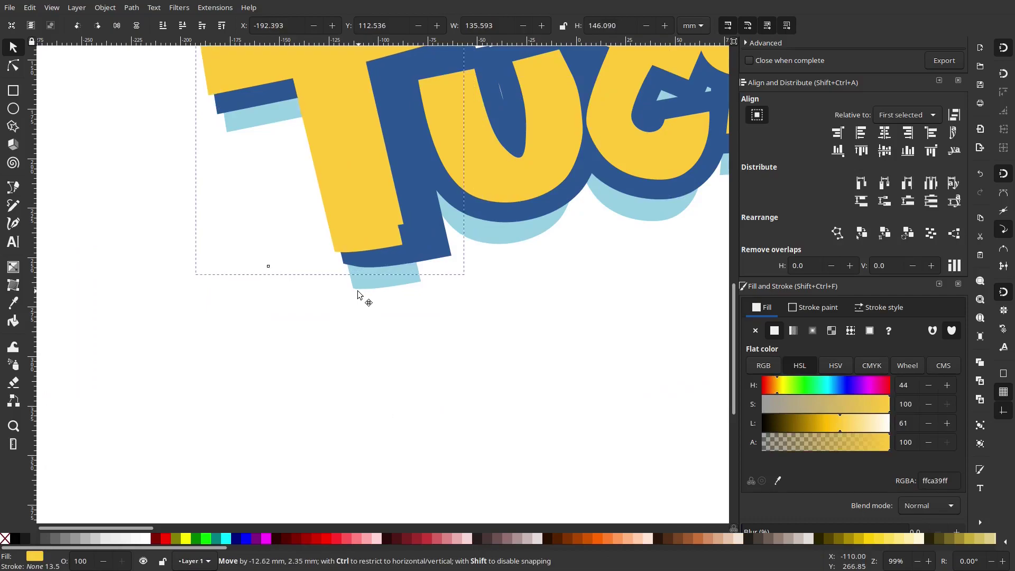
{"action": "key", "text": "ctrl+z"}
{"action": "scroll", "coordinate": [470, 304], "scroll_direction": "down", "scroll_amount": 4}
{"action": "left_click_drag", "start_coordinate": [589, 338], "coordinate": [477, 334]}
{"action": "left_click", "coordinate": [477, 334]}
Examine the light blue shadow on the TutsByKai logo and compare it with the Pokémon logo.
{"action": "scroll", "coordinate": [477, 334], "scroll_direction": "down", "scroll_amount": 2}
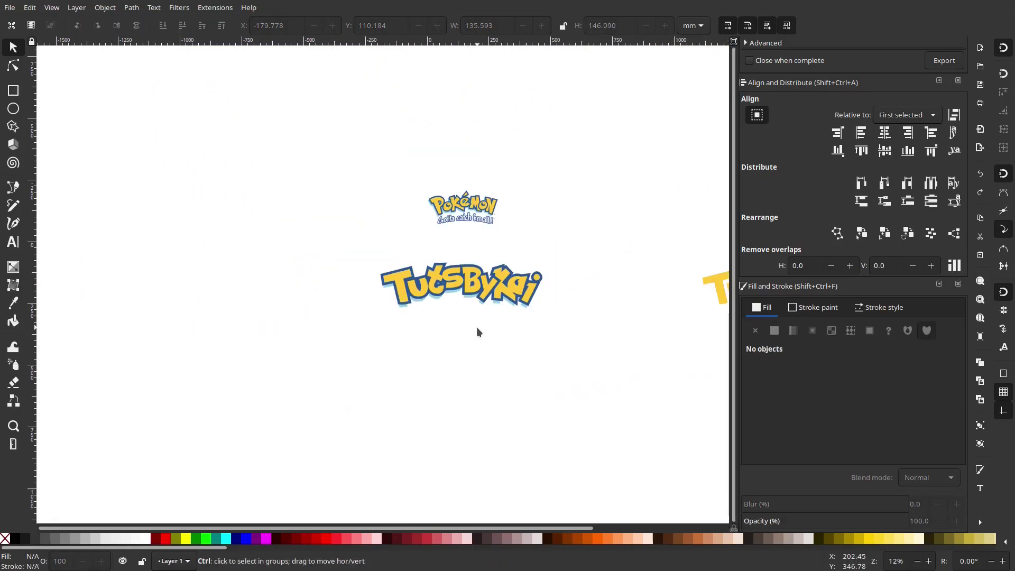
{"action": "scroll", "coordinate": [478, 325], "scroll_direction": "up", "scroll_amount": 2}
{"action": "scroll", "coordinate": [500, 302], "scroll_direction": "down", "scroll_amount": 1}
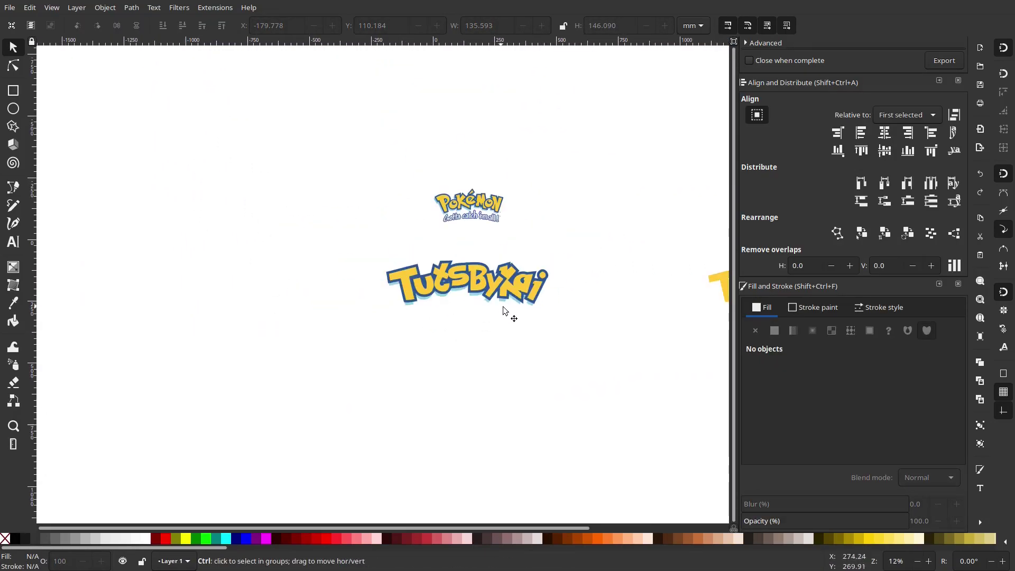
{"action": "scroll", "coordinate": [516, 304], "scroll_direction": "up", "scroll_amount": 3}
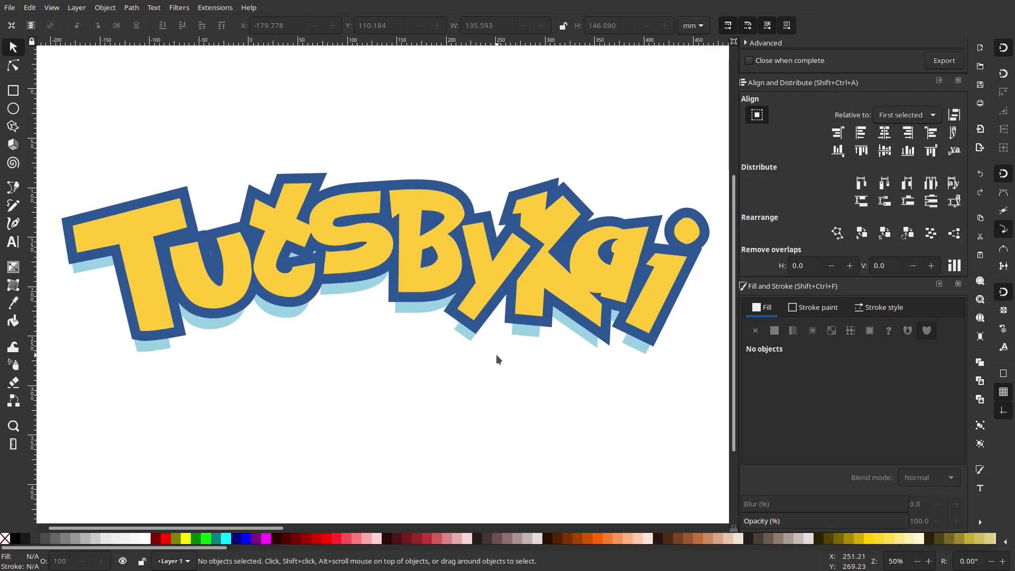
{"action": "scroll", "coordinate": [528, 370], "scroll_direction": "down", "scroll_amount": 5}
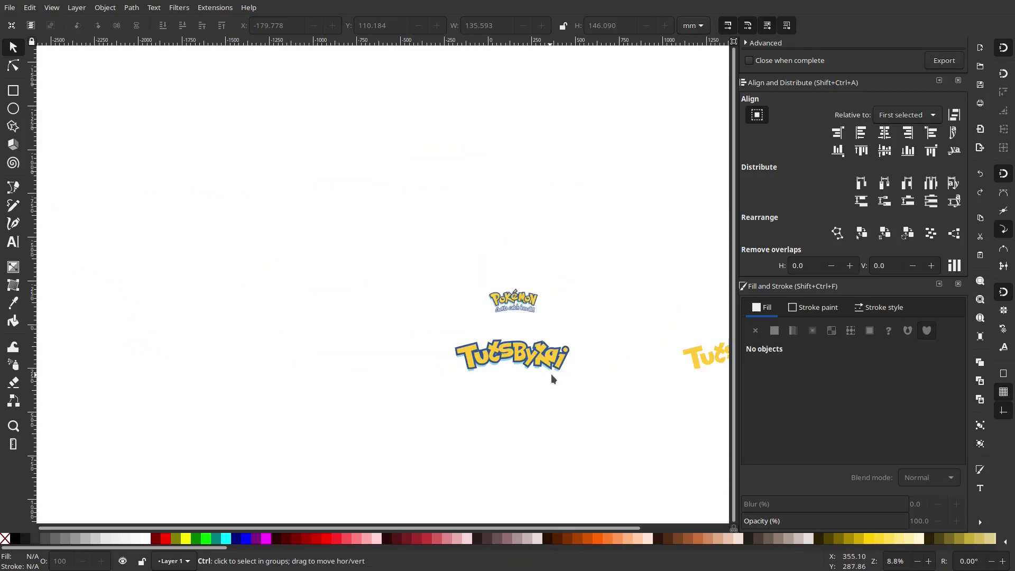
{"action": "scroll", "coordinate": [551, 373], "scroll_direction": "up", "scroll_amount": 4}
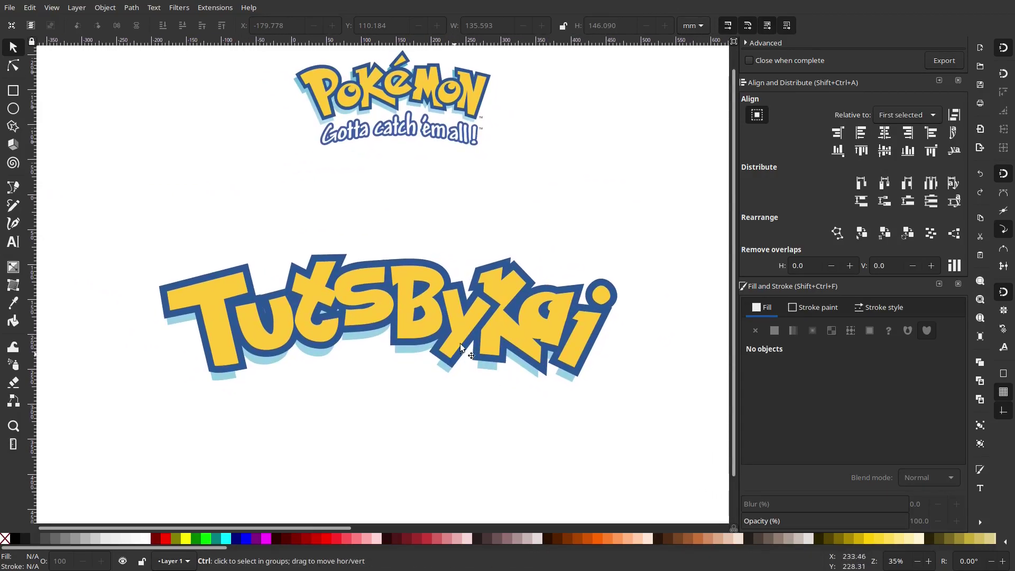
{"action": "scroll", "coordinate": [496, 291], "scroll_direction": "up", "scroll_amount": 1}
{"action": "scroll", "coordinate": [503, 264], "scroll_direction": "down", "scroll_amount": 1}
{"action": "left_click_drag", "start_coordinate": [503, 269], "coordinate": [513, 301]}
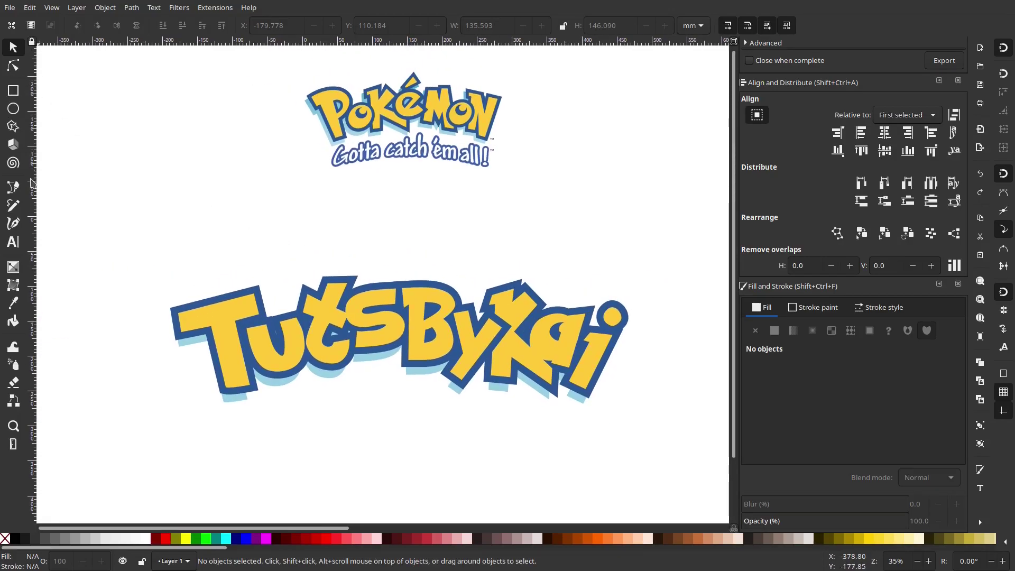
Draw a closed four-sided accent shape about 53 × 33 mm above the B of the TutsByKai logo, modelled on the Pokémon accent.
{"action": "left_click", "coordinate": [19, 191]}
{"action": "scroll", "coordinate": [421, 100], "scroll_direction": "up", "scroll_amount": 5}
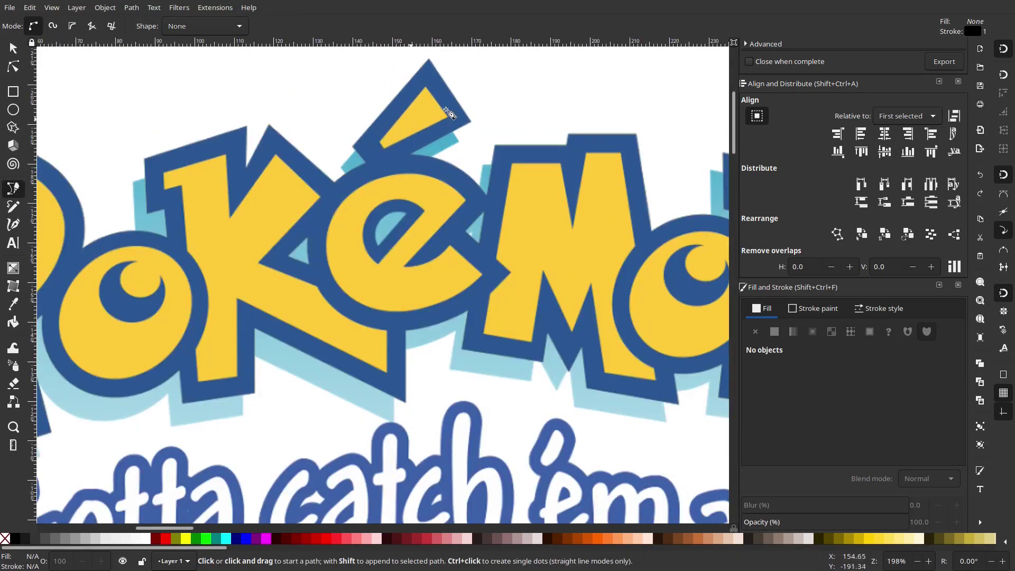
{"action": "scroll", "coordinate": [421, 88], "scroll_direction": "down", "scroll_amount": 6}
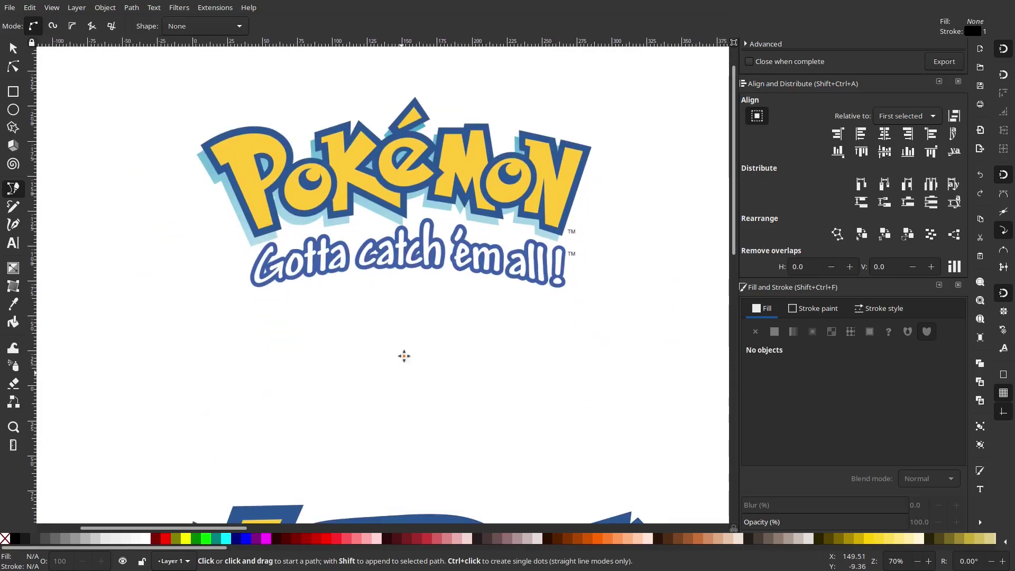
{"action": "scroll", "coordinate": [403, 355], "scroll_direction": "up", "scroll_amount": 3}
{"action": "left_click_drag", "start_coordinate": [522, 228], "coordinate": [384, 235]}
{"action": "left_click_drag", "start_coordinate": [480, 240], "coordinate": [465, 277]}
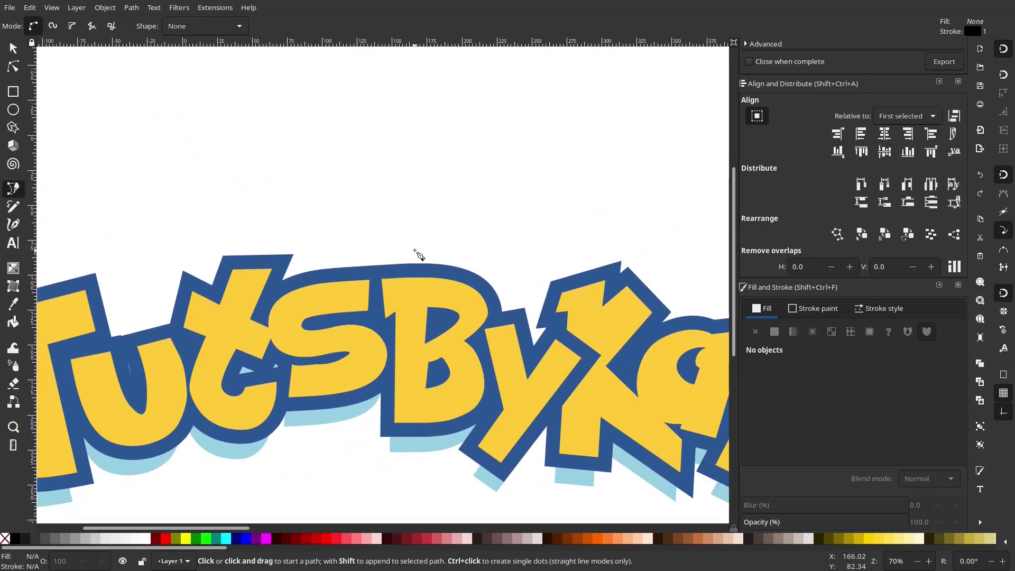
{"action": "scroll", "coordinate": [392, 254], "scroll_direction": "up", "scroll_amount": 1}
{"action": "left_click", "coordinate": [392, 246]}
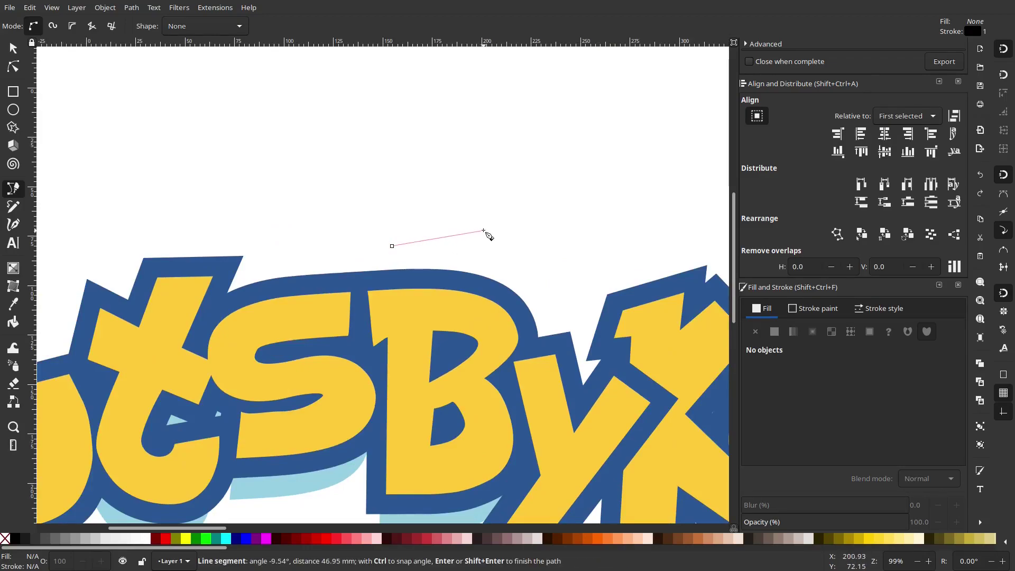
{"action": "left_click", "coordinate": [483, 231]}
{"action": "left_click", "coordinate": [475, 182]}
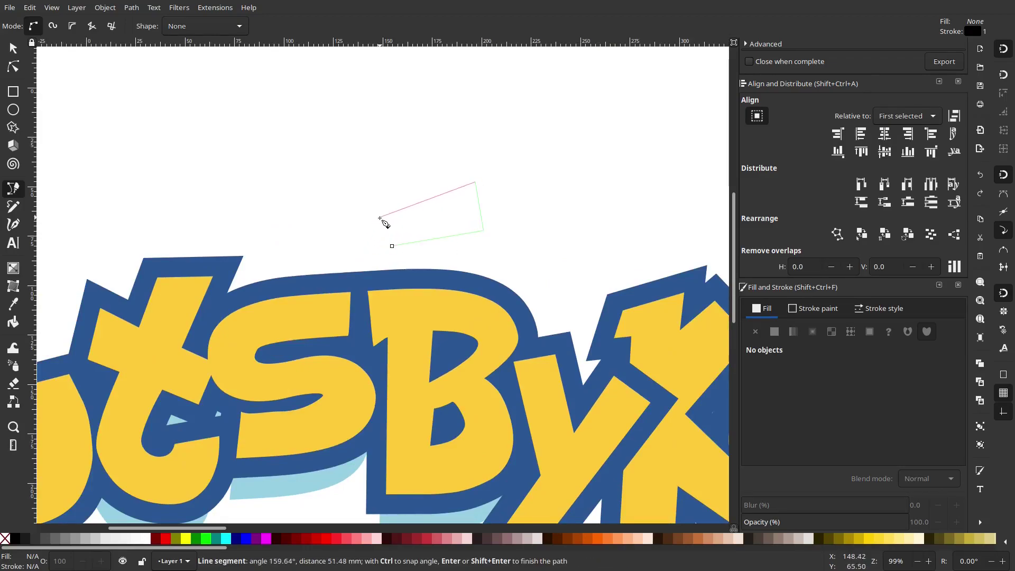
{"action": "left_click", "coordinate": [379, 219]}
{"action": "left_click", "coordinate": [391, 246]}
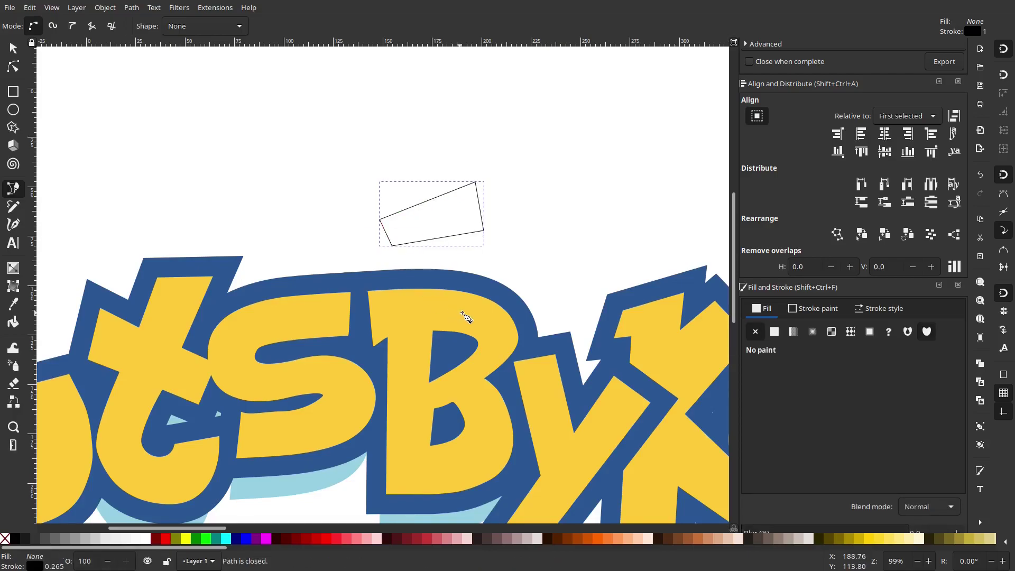
{"action": "key", "text": "s"}
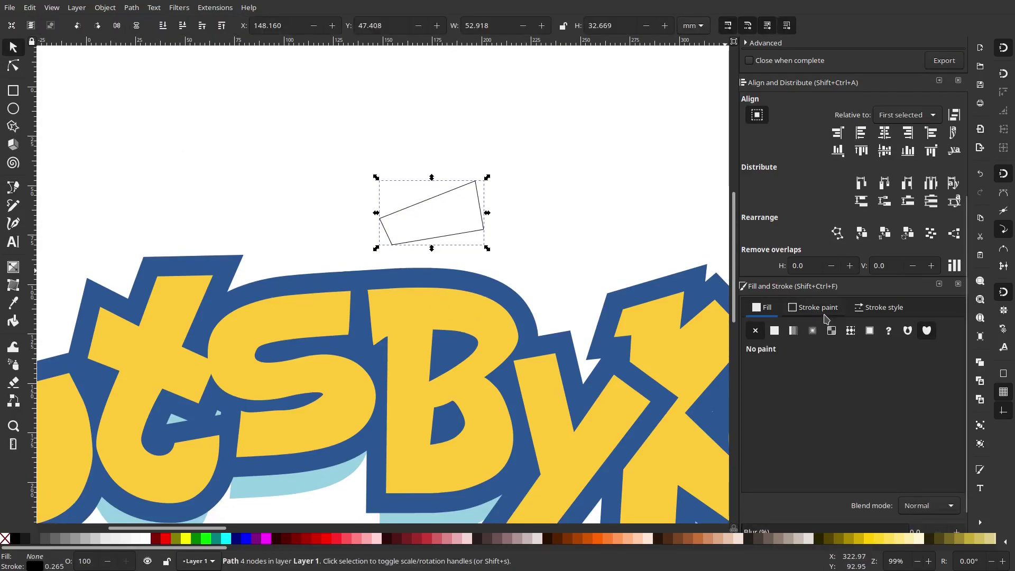
Move the unfilled accent shape over to the empty space above the a of Kai.
{"action": "left_click", "coordinate": [771, 331]}
{"action": "left_click", "coordinate": [756, 331]}
{"action": "left_click", "coordinate": [812, 307]}
{"action": "left_click_drag", "start_coordinate": [525, 346], "coordinate": [233, 292]}
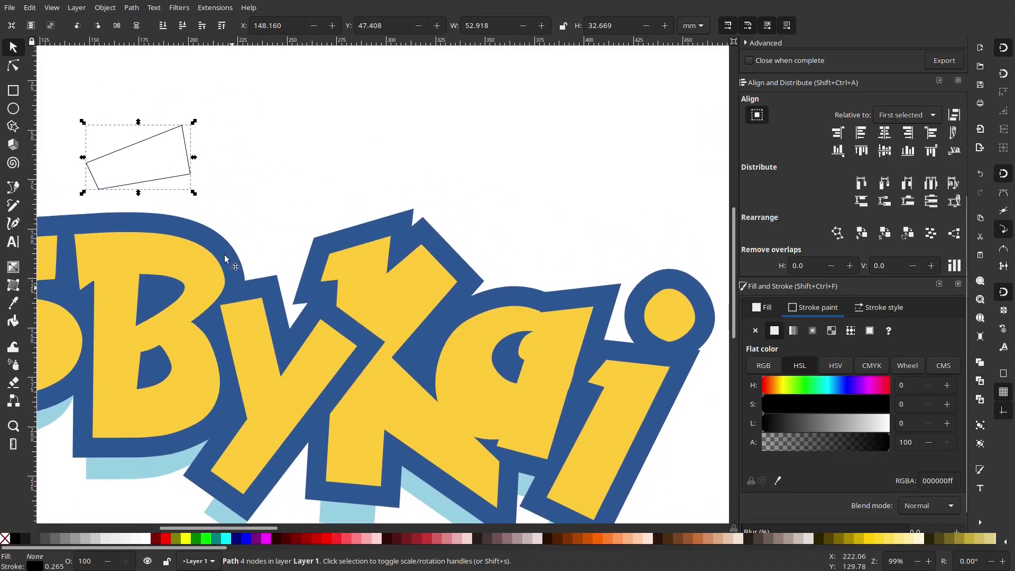
{"action": "mouse_move", "coordinate": [182, 176]}
{"action": "left_mouse_down"}
{"action": "mouse_move", "coordinate": [598, 221]}
{"action": "mouse_move", "coordinate": [601, 258]}
{"action": "left_mouse_up"}
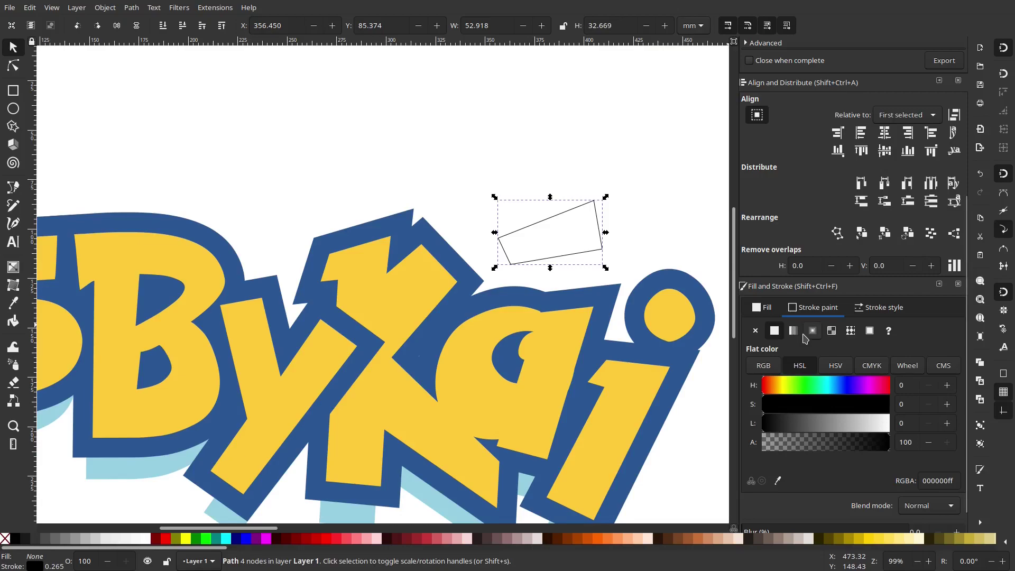
Give the accent a flat yellow fill and a stroke in the blue 2a5793 sampled from the letter outline.
{"action": "left_click", "coordinate": [763, 307]}
{"action": "left_click", "coordinate": [774, 331]}
{"action": "left_click", "coordinate": [807, 308]}
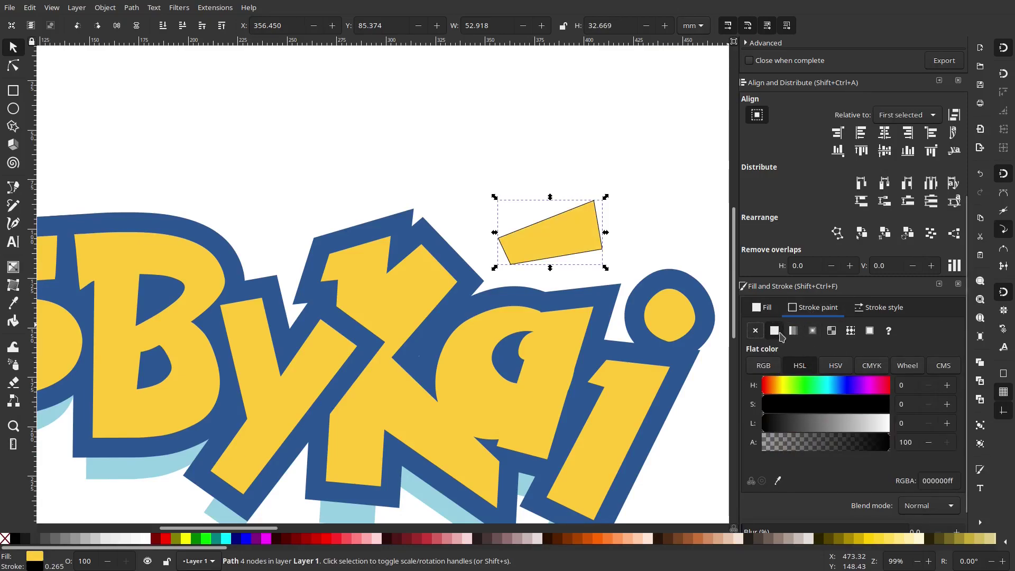
{"action": "left_click", "coordinate": [777, 482]}
{"action": "left_click", "coordinate": [690, 373]}
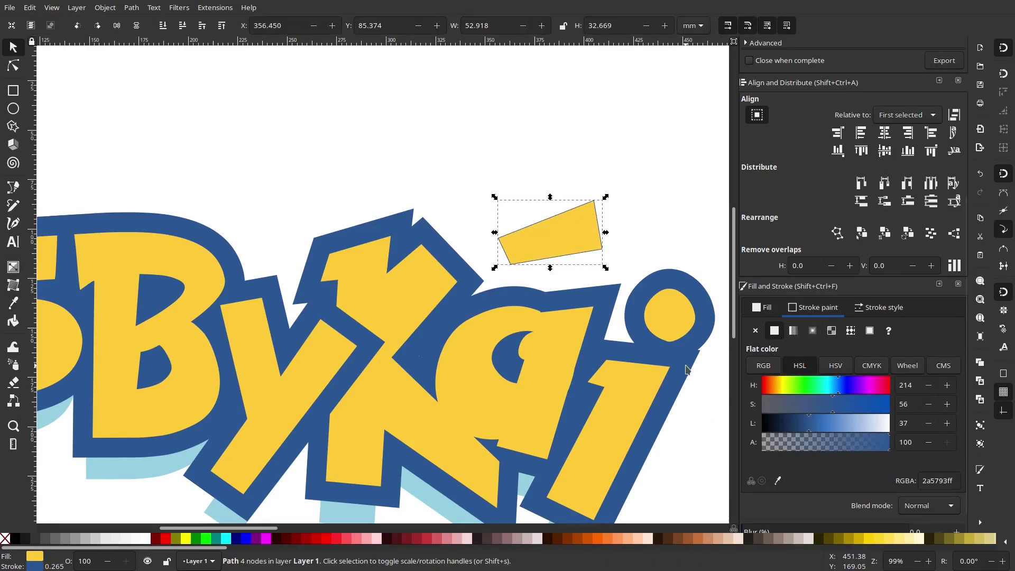
Try a 30 mm stroke on the accent, set the width to 20 mm instead and nudge the shape slightly upward.
{"action": "left_click", "coordinate": [883, 308]}
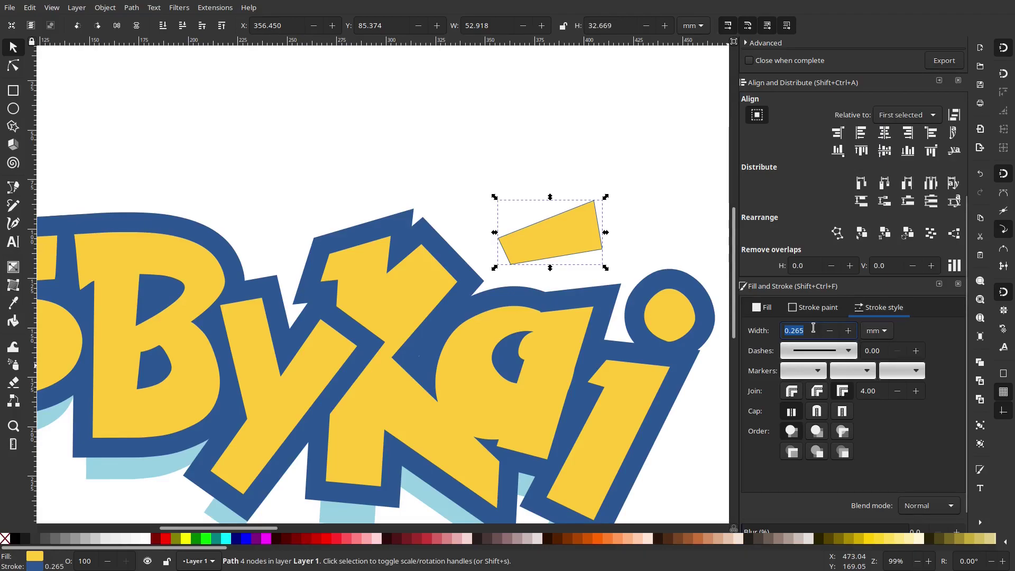
{"action": "type", "text": "30"}
{"action": "key", "text": "Return"}
{"action": "left_click_drag", "start_coordinate": [817, 332], "coordinate": [710, 310]}
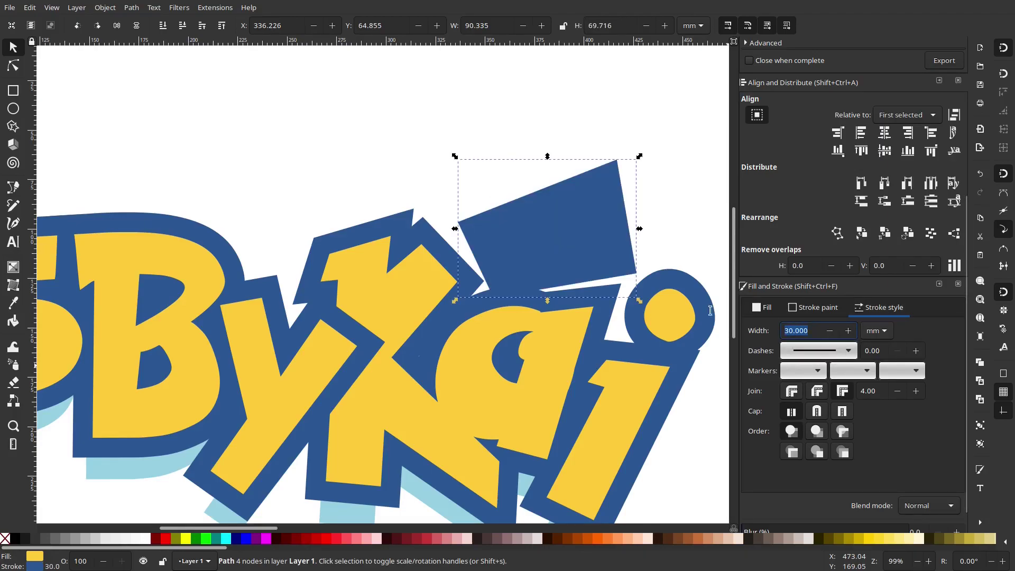
{"action": "type", "text": "20"}
{"action": "key", "text": "Return"}
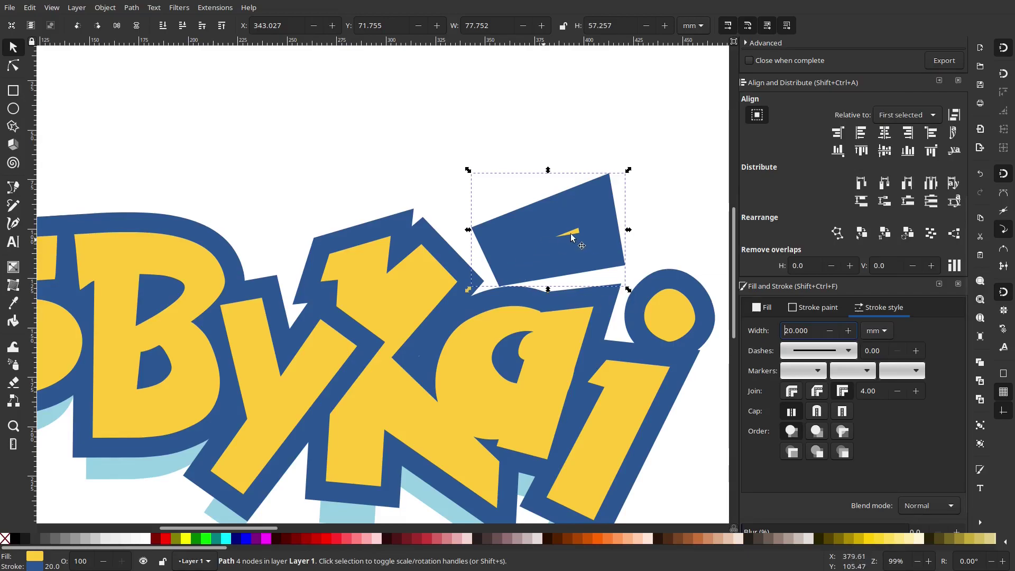
{"action": "left_click_drag", "start_coordinate": [583, 232], "coordinate": [585, 225]}
Duplicate the accent, remove the stroke from the copy on top and clear the selection.
{"action": "right_click", "coordinate": [585, 225]}
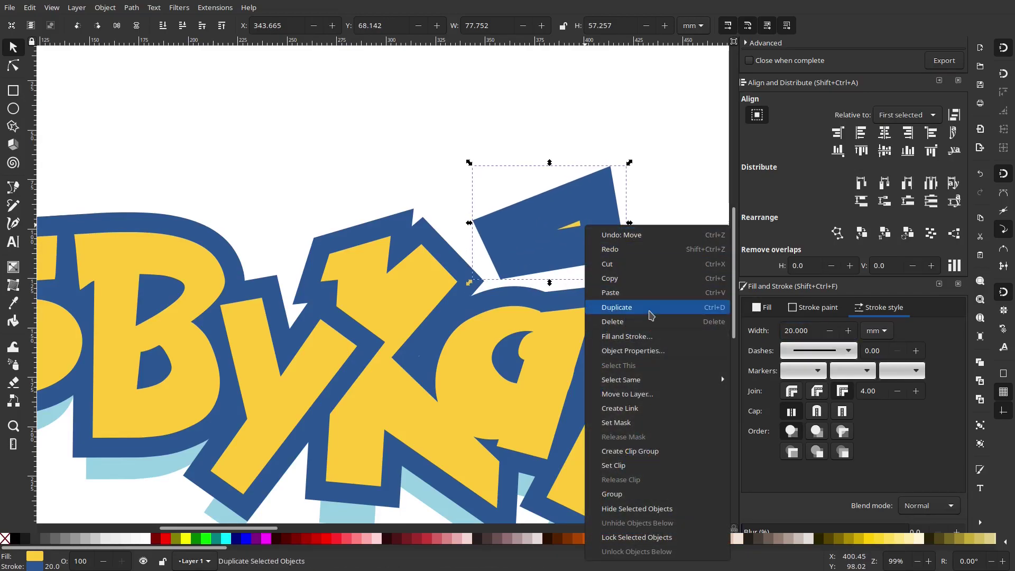
{"action": "left_click", "coordinate": [652, 309]}
{"action": "left_click", "coordinate": [813, 307]}
{"action": "left_click", "coordinate": [755, 331]}
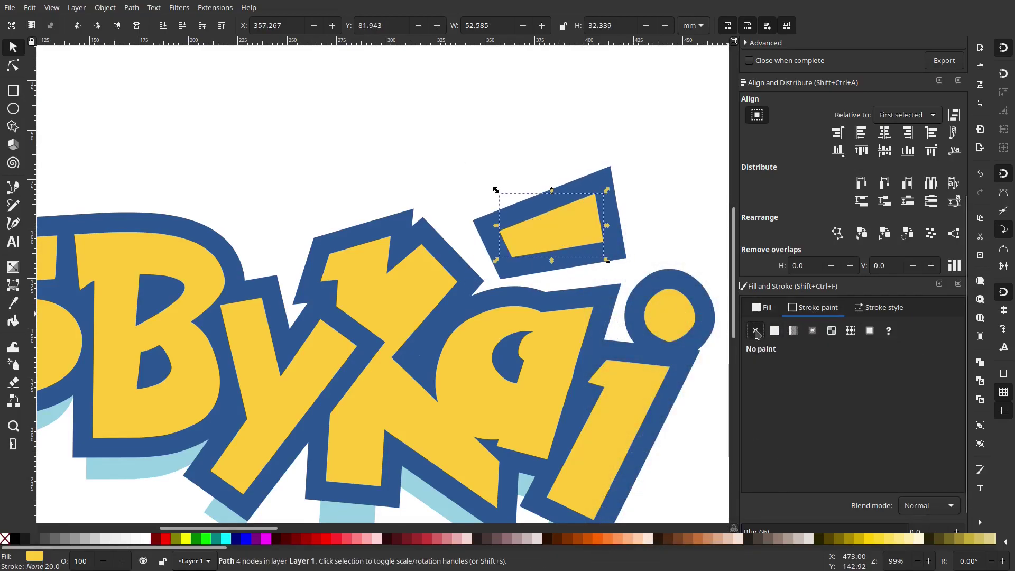
{"action": "scroll", "coordinate": [644, 204], "scroll_direction": "down", "scroll_amount": 6}
{"action": "key", "text": "Escape"}
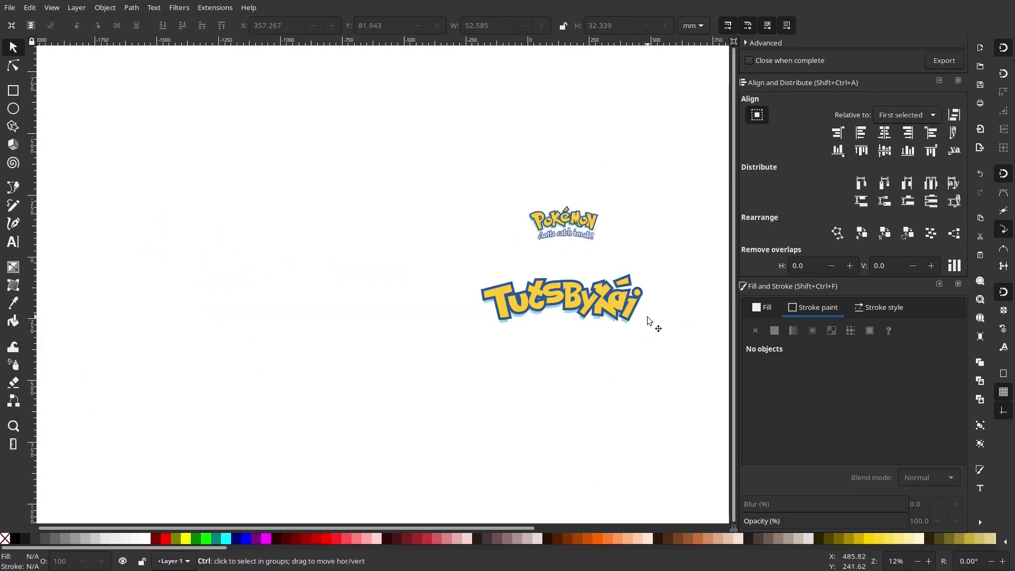
Examine the accent on the TutsByKai logo and compare the whole design with the Pokémon logo.
{"action": "scroll", "coordinate": [642, 309], "scroll_direction": "up", "scroll_amount": 7}
{"action": "scroll", "coordinate": [631, 290], "scroll_direction": "down", "scroll_amount": 7}
{"action": "scroll", "coordinate": [630, 285], "scroll_direction": "up", "scroll_amount": 2}
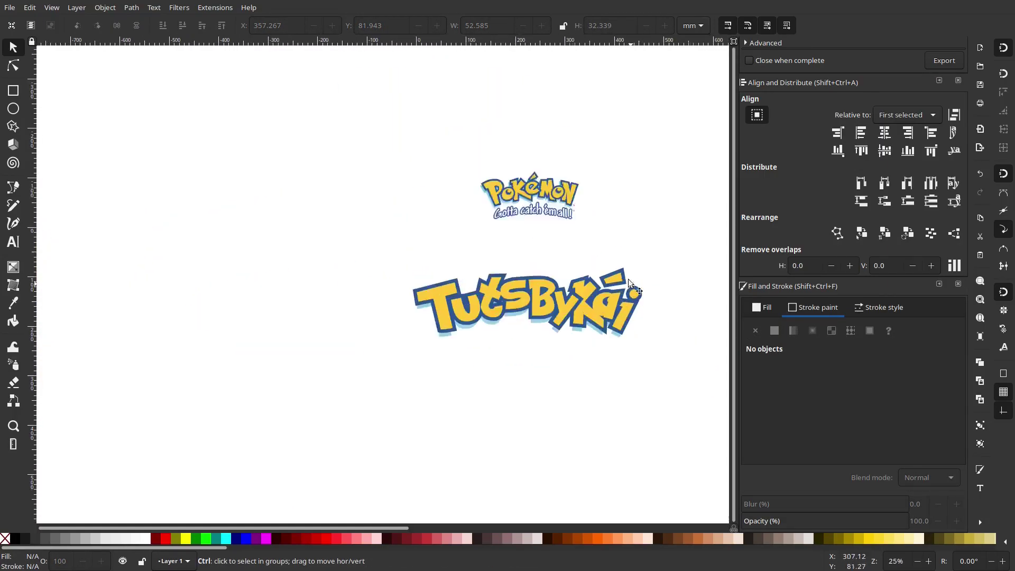
{"action": "scroll", "coordinate": [629, 286], "scroll_direction": "up", "scroll_amount": 5}
{"action": "scroll", "coordinate": [627, 290], "scroll_direction": "down", "scroll_amount": 4}
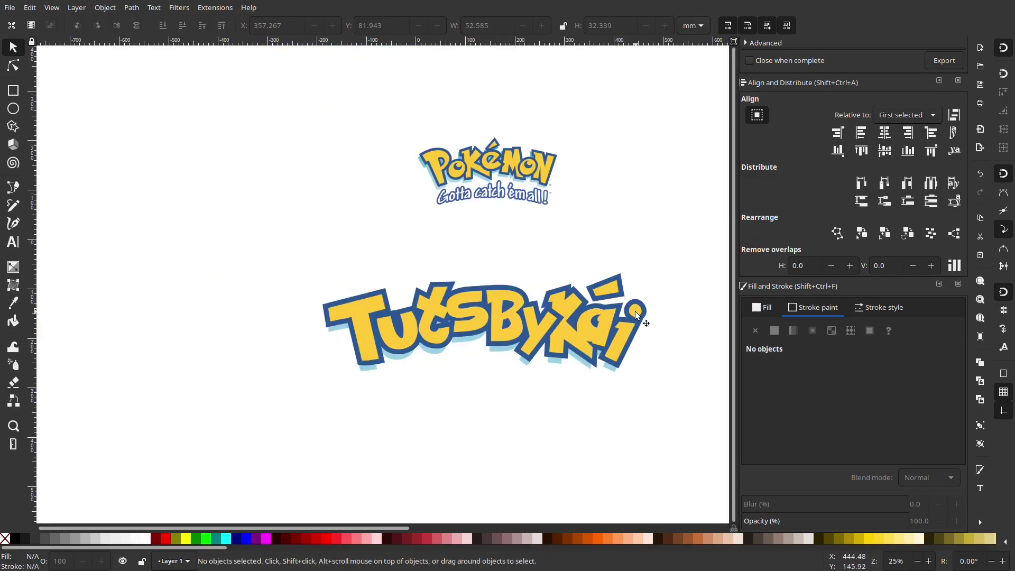
{"action": "left_click_drag", "start_coordinate": [636, 311], "coordinate": [605, 296]}
{"action": "scroll", "coordinate": [632, 351], "scroll_direction": "down", "scroll_amount": 4}
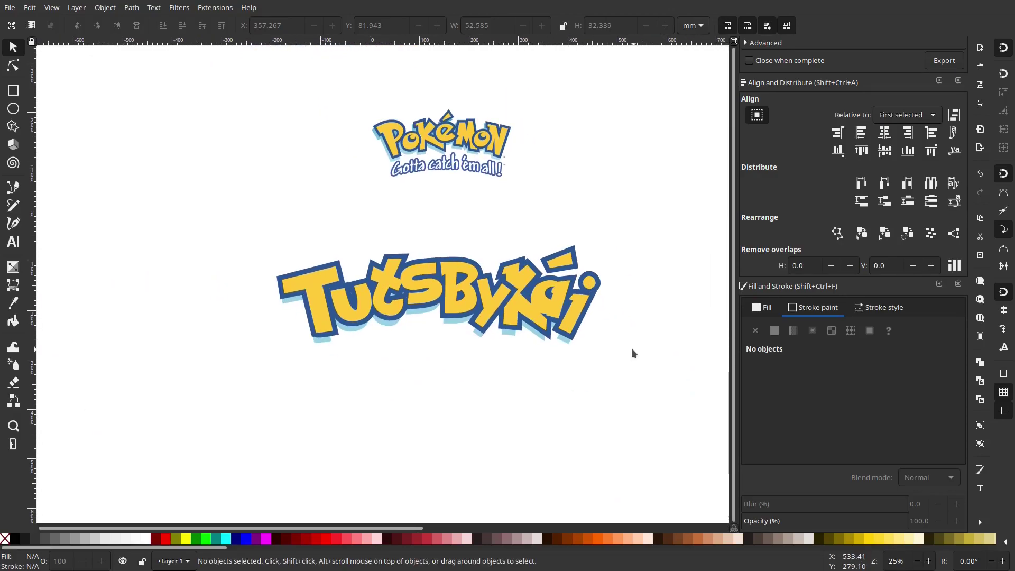
{"action": "scroll", "coordinate": [601, 351], "scroll_direction": "up", "scroll_amount": 6}
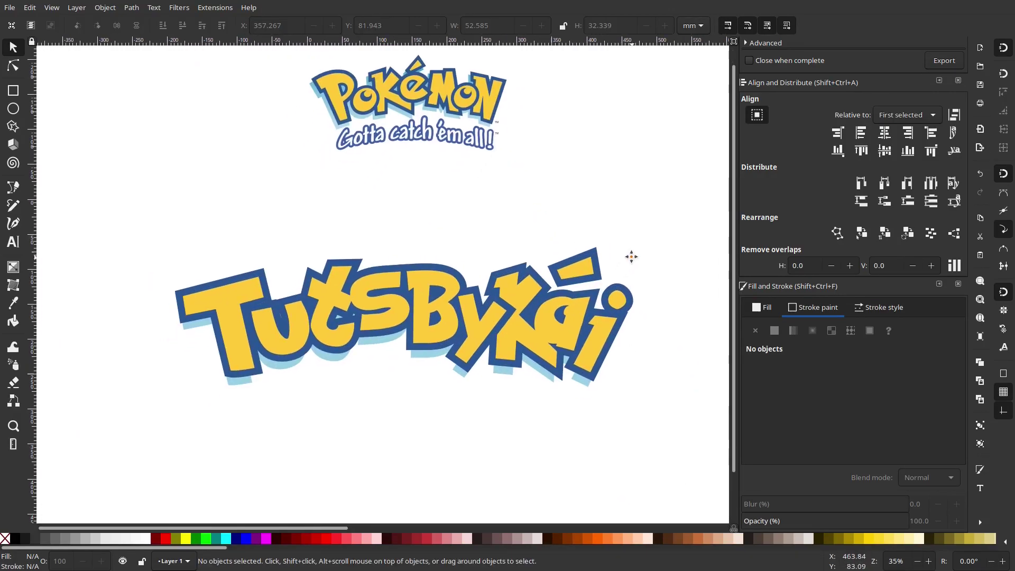
{"action": "scroll", "coordinate": [525, 233], "scroll_direction": "up", "scroll_amount": 3}
{"action": "left_click_drag", "start_coordinate": [571, 204], "coordinate": [557, 151]}
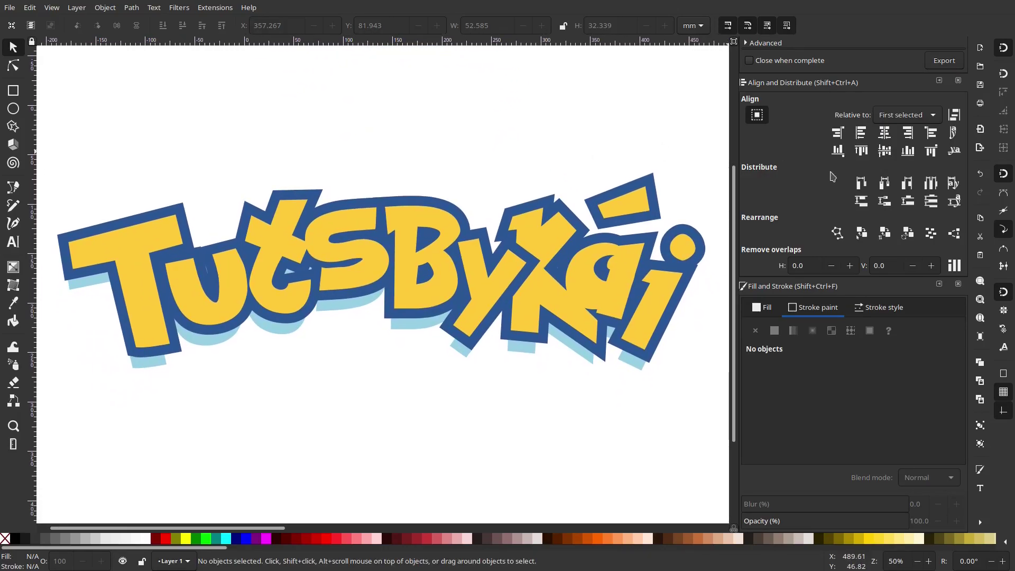